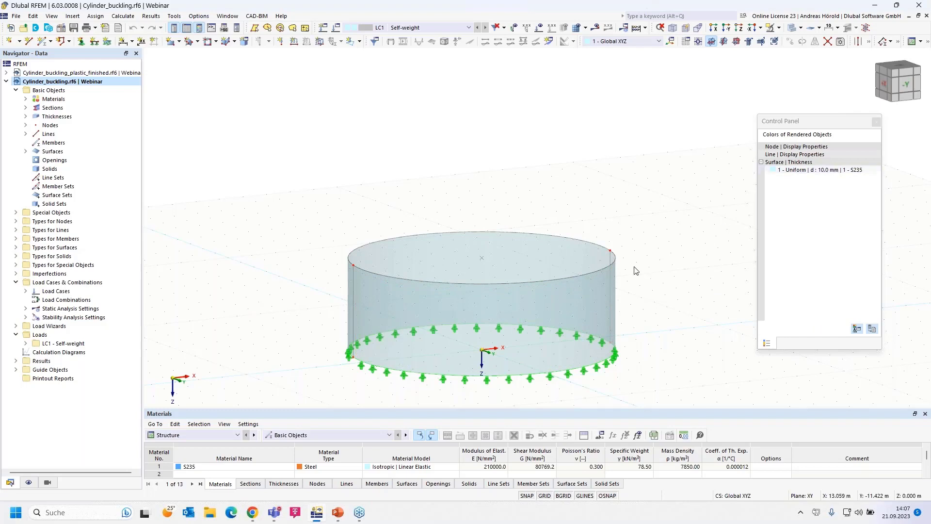
Copy the cylinder's wall surfaces upward so the second ring stands directly on the top edge of the first.
mouse_move(611, 252)
drag(666, 197, 278, 306)
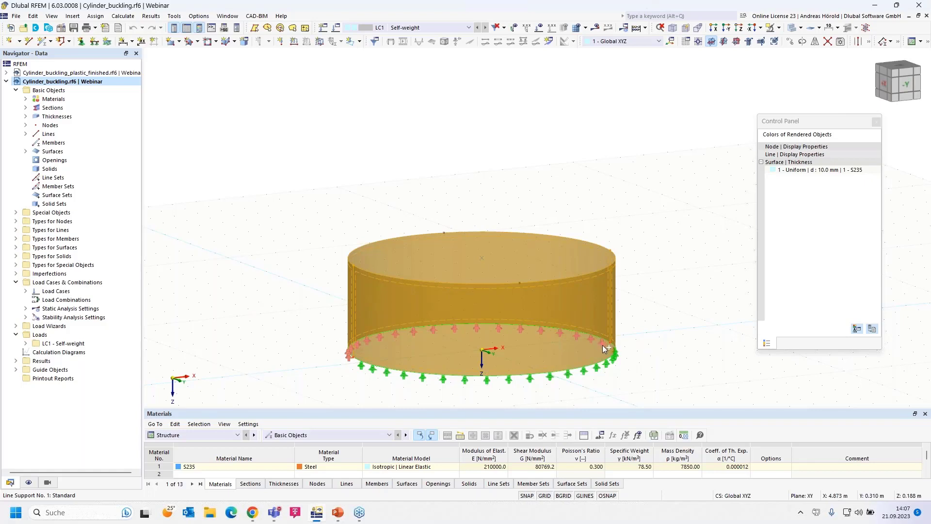
drag(612, 344, 612, 251)
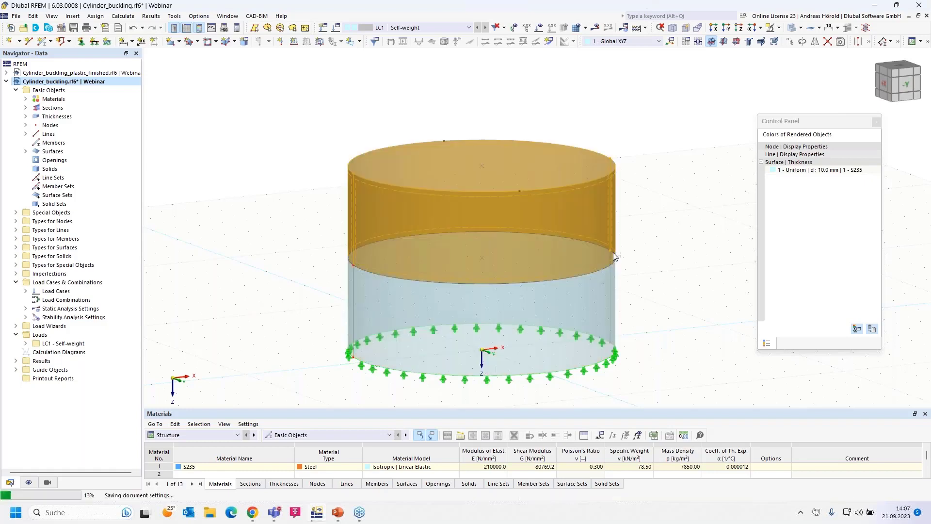
click(633, 211)
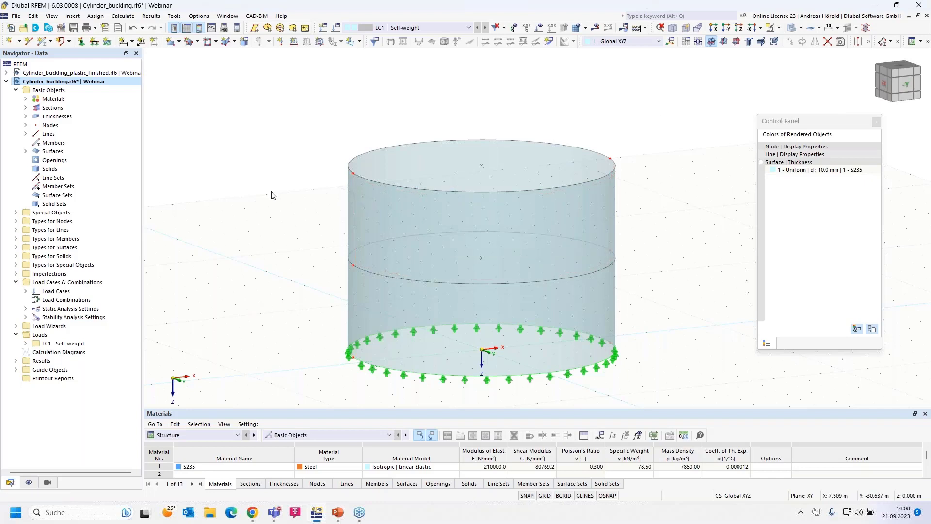
Assign a new uniform thickness of 8 mm in S235 to both wall surfaces of the upper ring.
mouse_move(271, 192)
mouse_down()
mouse_move(683, 93)
mouse_move(624, 133)
mouse_move(275, 207)
mouse_up()
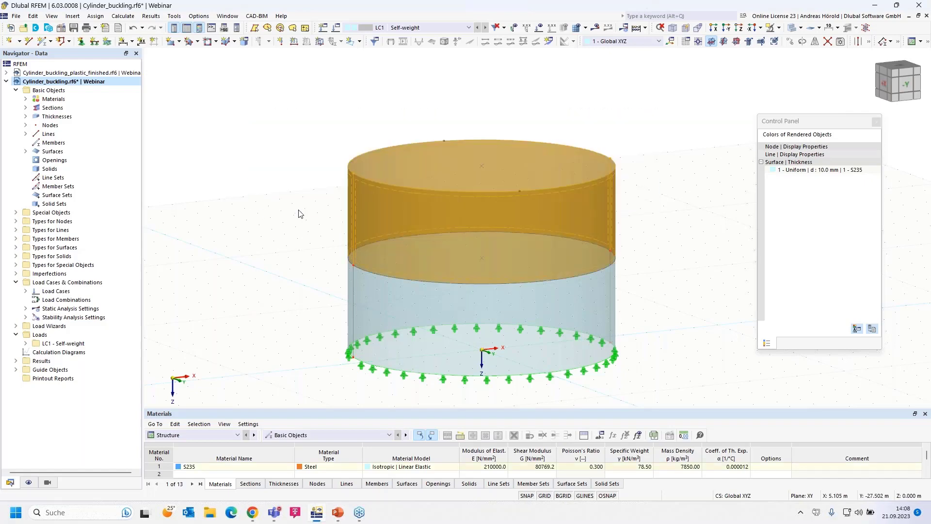
double_click(373, 208)
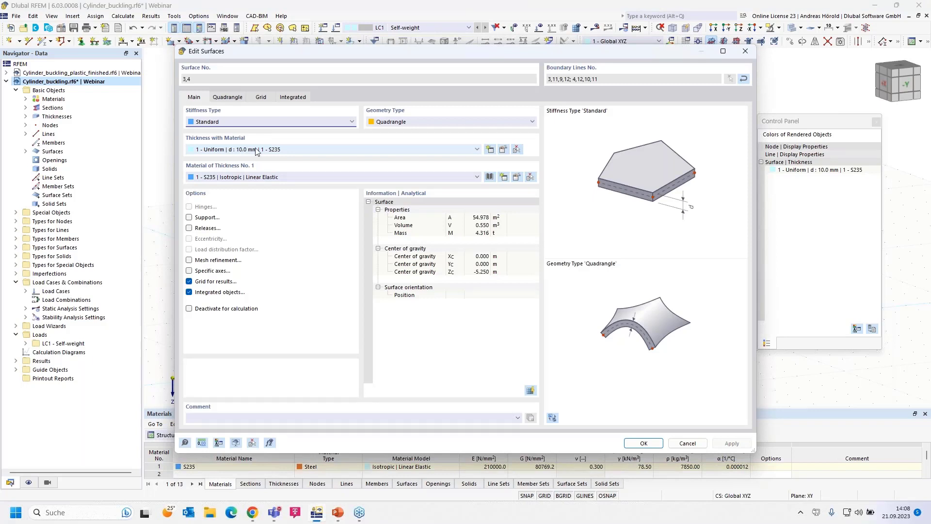
click(490, 150)
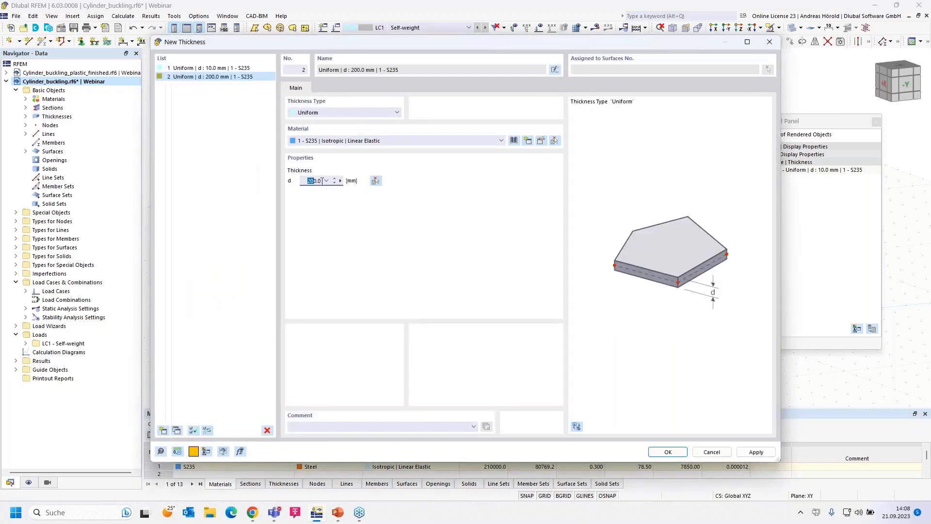
text(8)
click(665, 452)
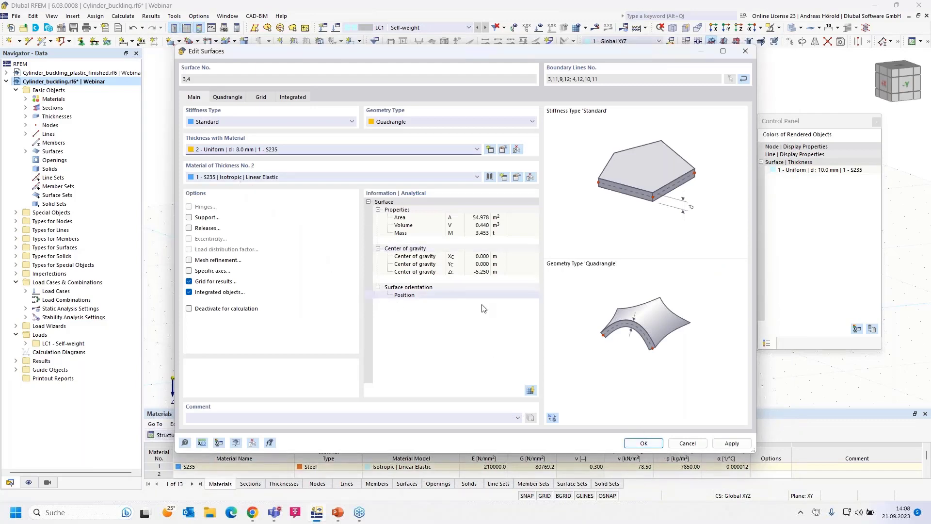
click(644, 444)
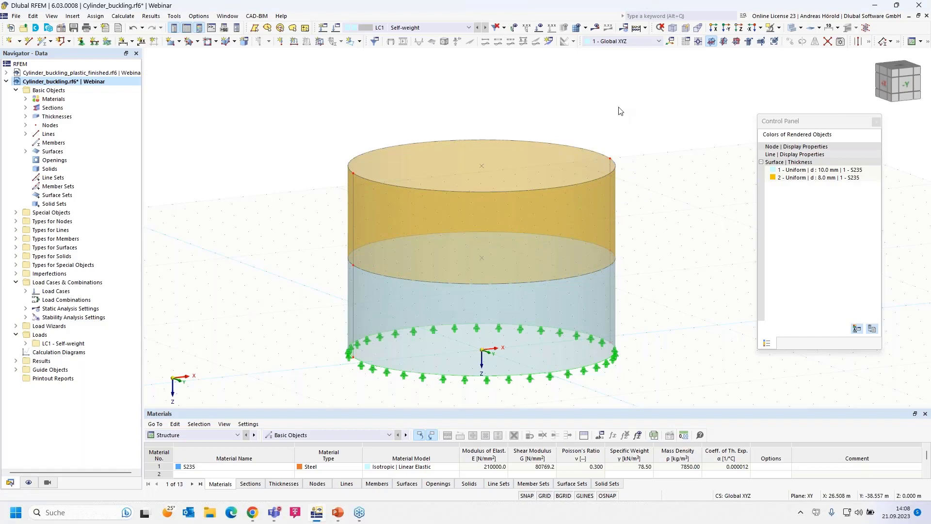
Set up a copy of the cylinder's top edge lines with a displacement of -3 m in Z.
drag(309, 207, 638, 99)
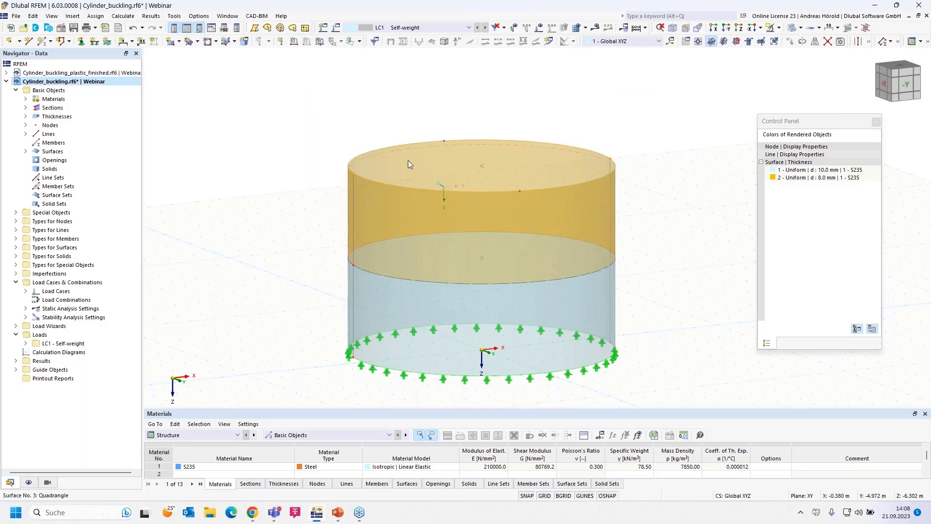
click(790, 42)
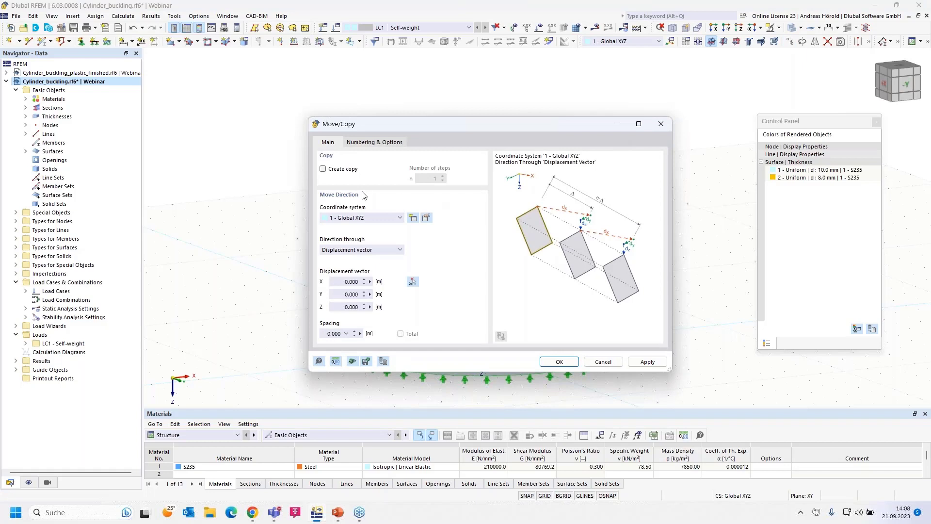
click(324, 170)
click(374, 309)
text(-3)
Link the copied lines with surfaces using a template surface of new 6 mm uniform S235 thickness, and create the third ring.
click(368, 144)
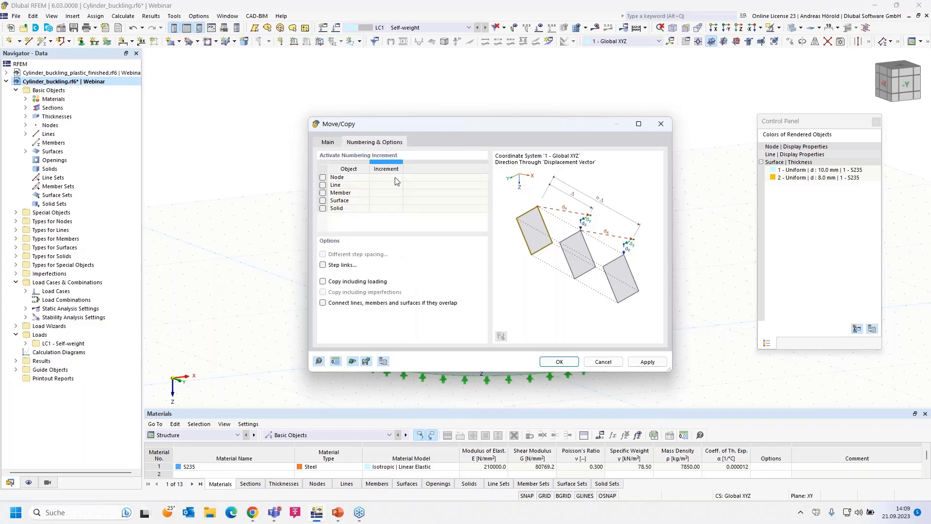
click(323, 265)
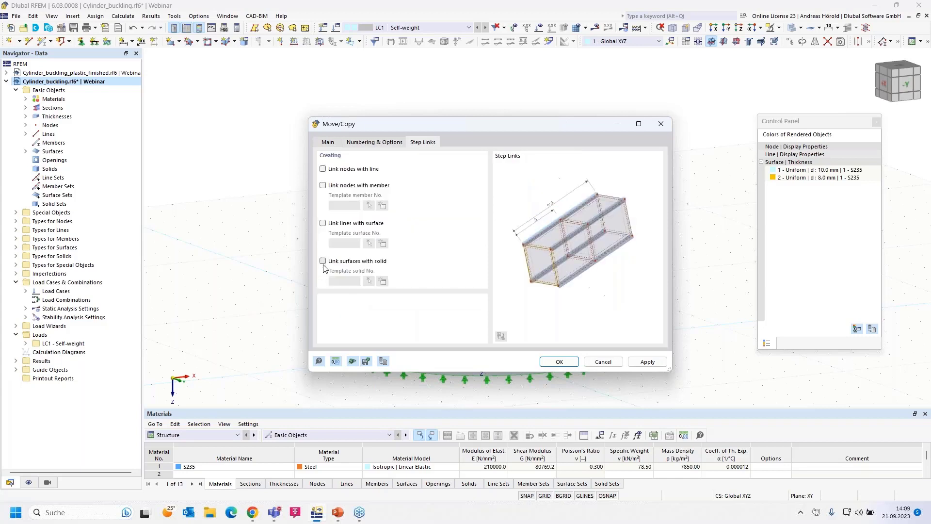
click(323, 223)
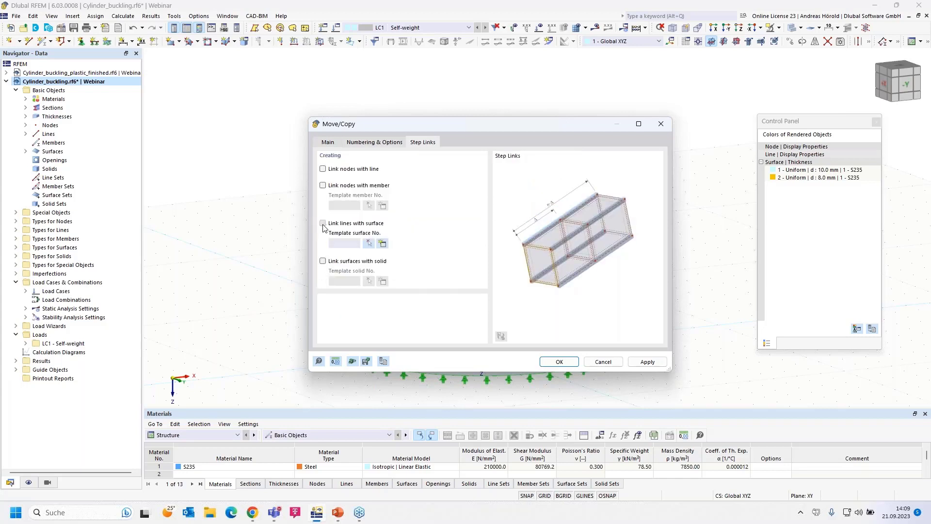
click(382, 244)
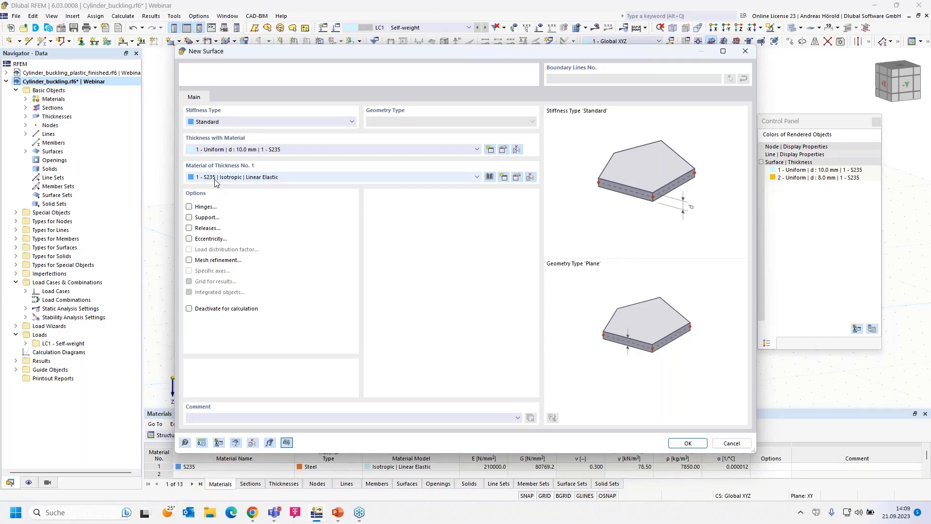
click(491, 149)
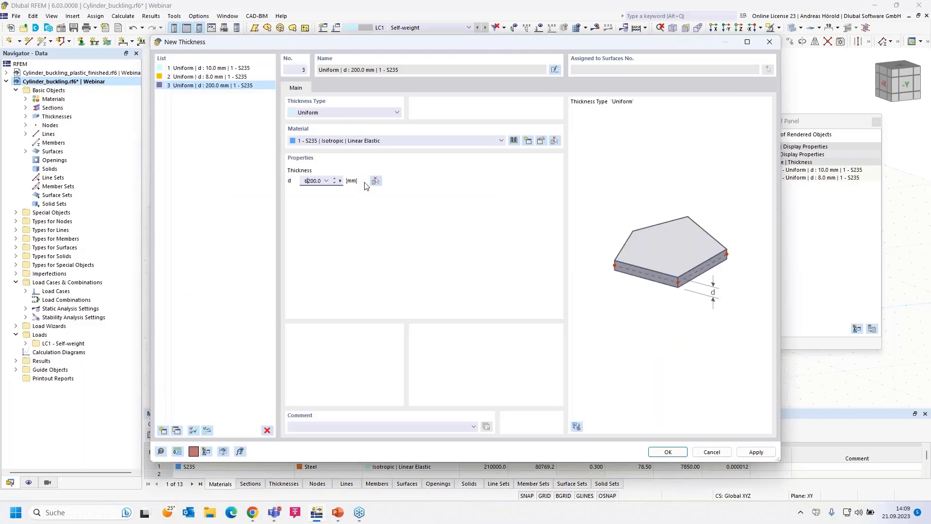
key(BackSpace)
click(668, 451)
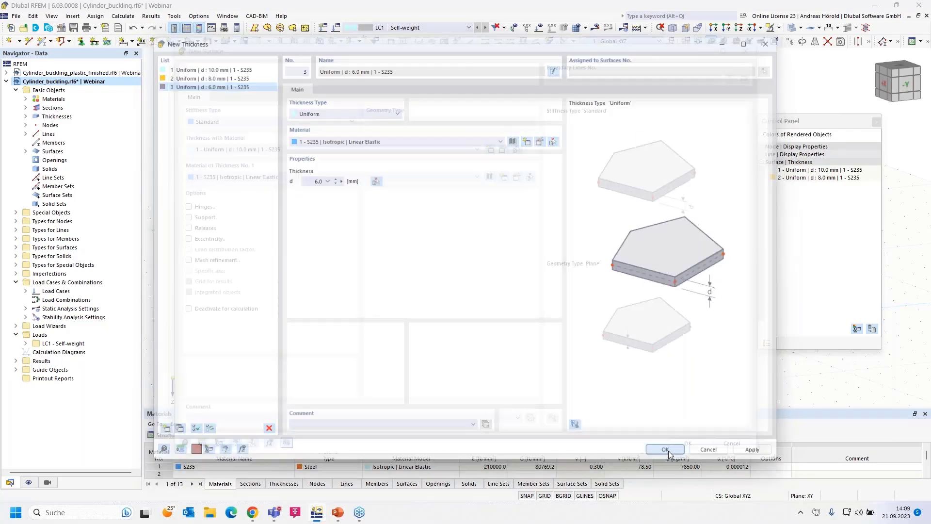
click(687, 442)
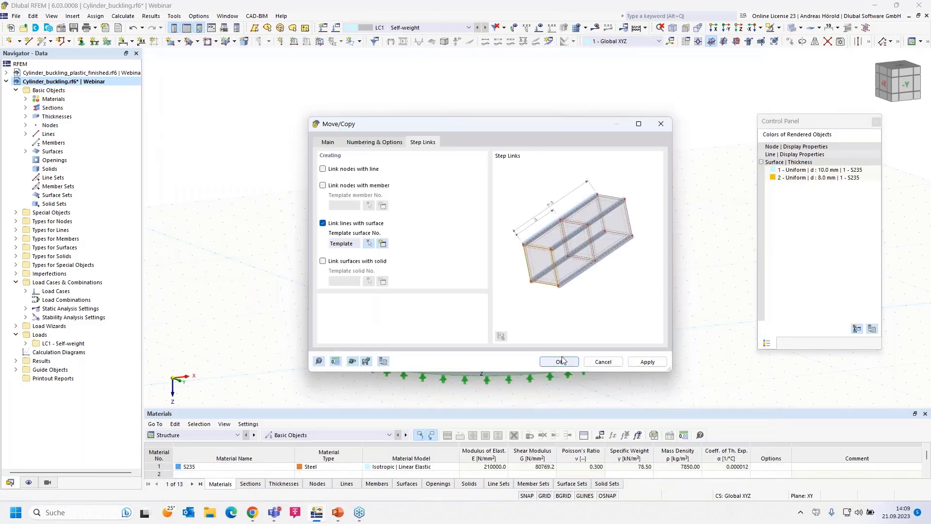
click(560, 362)
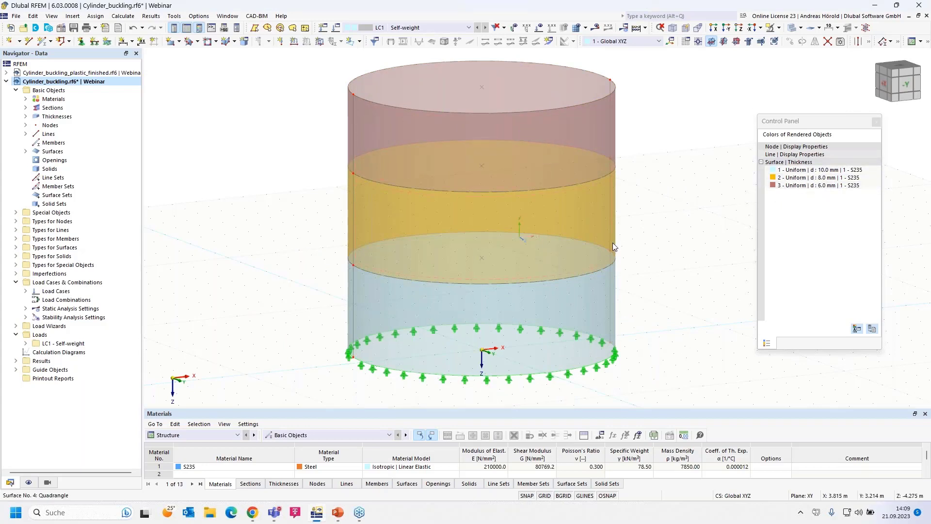
Assign a new line support in the Local xyz system to the cylinder's top edge lines, fixing ux and uy and releasing uz.
drag(304, 127, 672, 94)
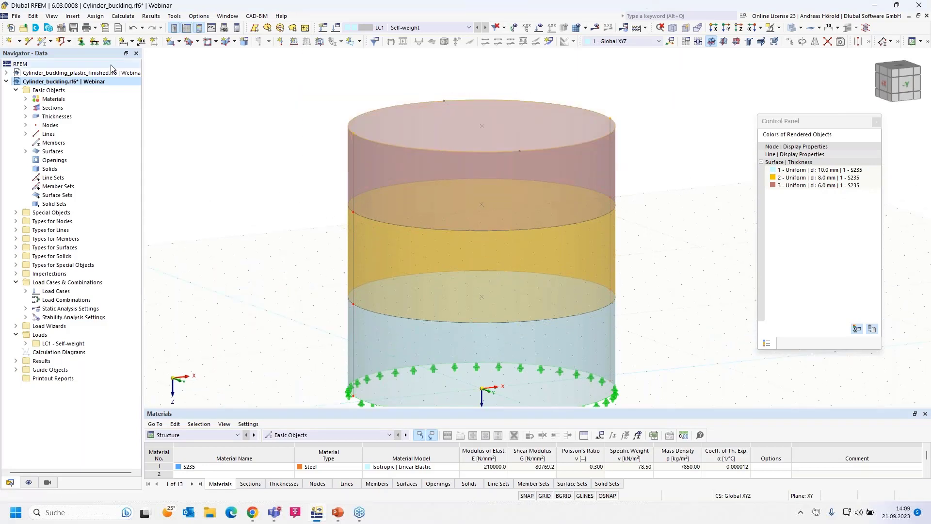
click(94, 43)
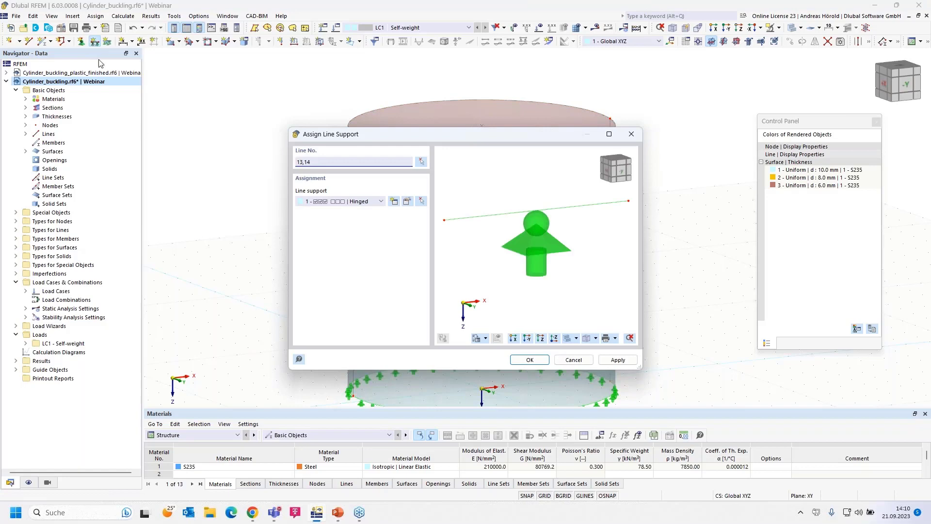
click(394, 201)
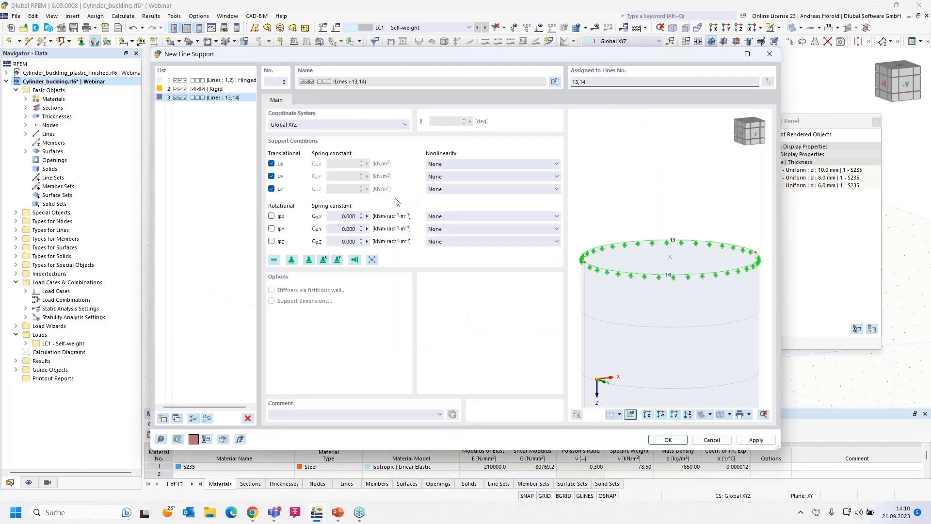
click(272, 189)
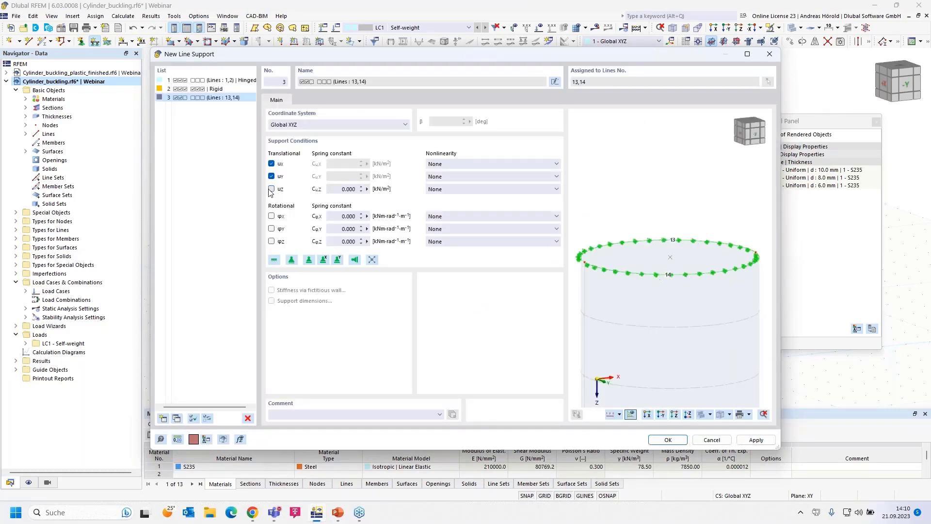
click(301, 125)
click(300, 133)
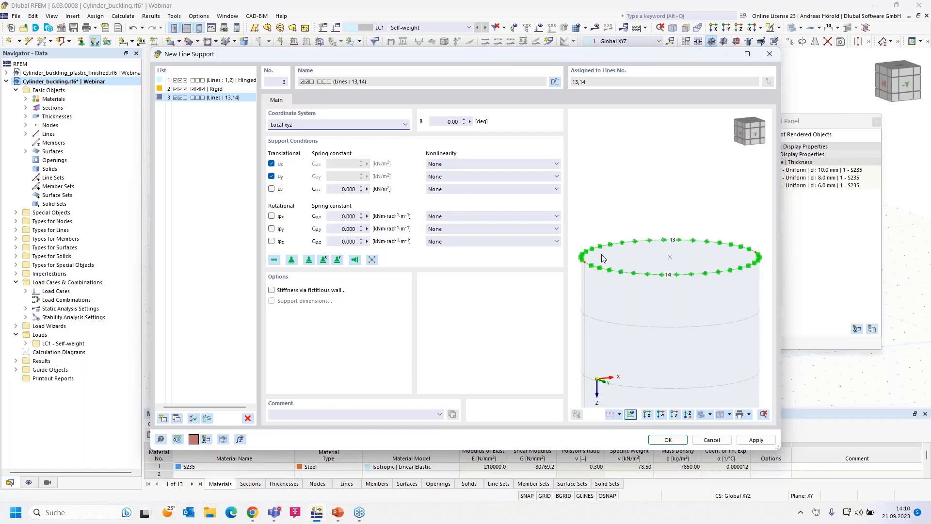
middle_drag(606, 271, 623, 197)
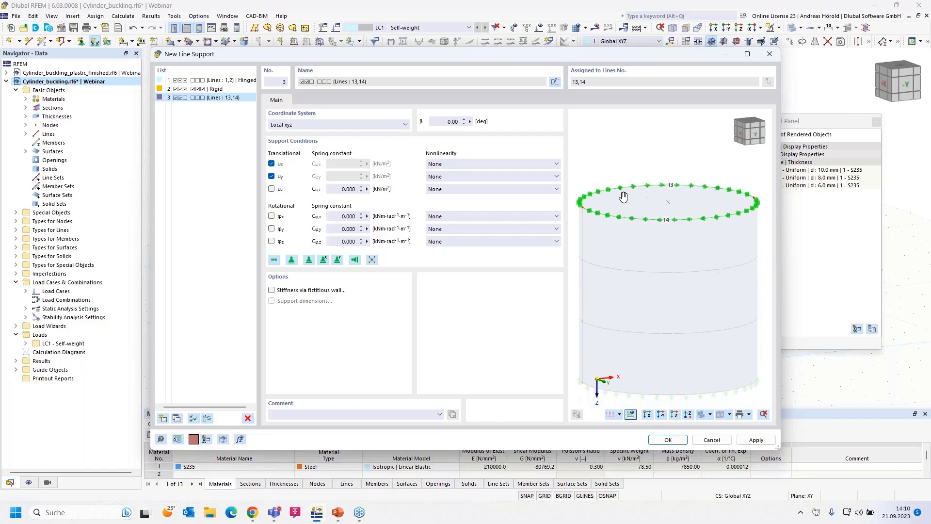
click(667, 440)
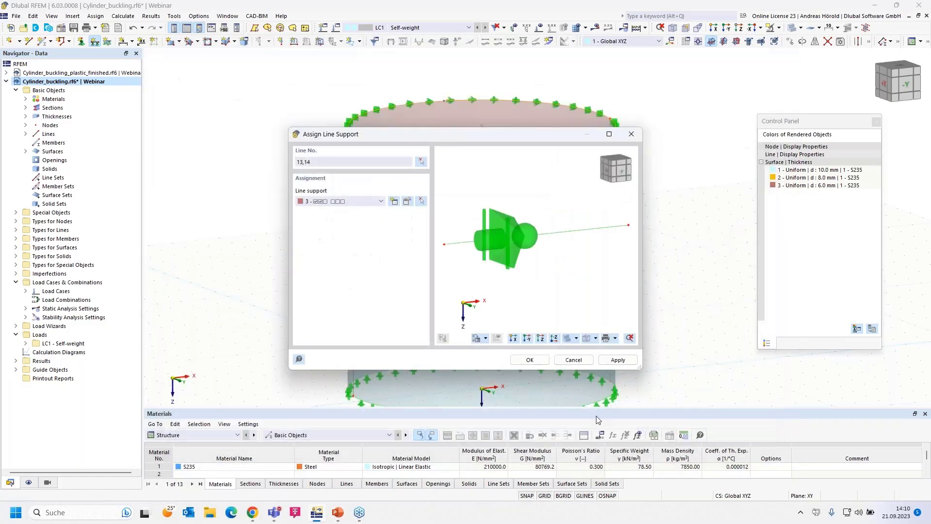
click(530, 360)
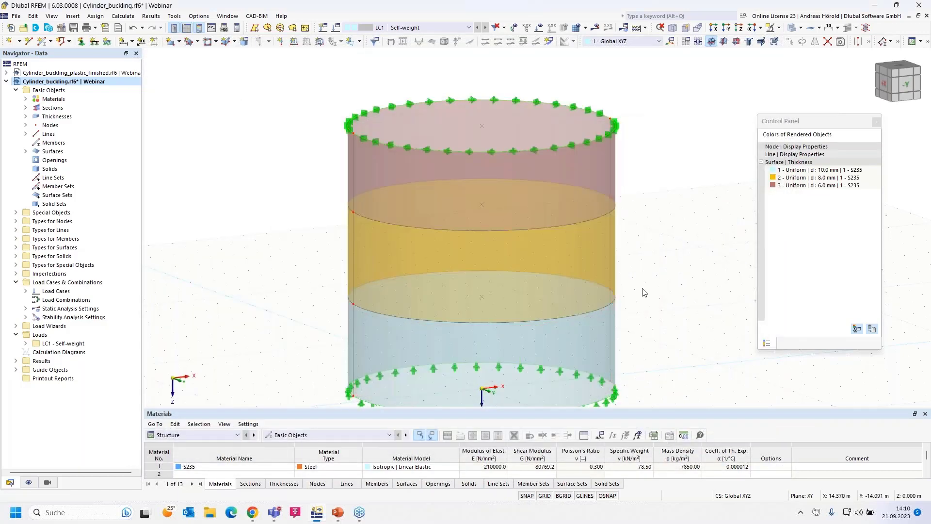
Start a new surface load in LC1 - Self-weight and assign it to all cylinder wall surfaces 1-6.
scroll(623, 269, down, 2)
middle_drag(624, 269, 610, 260)
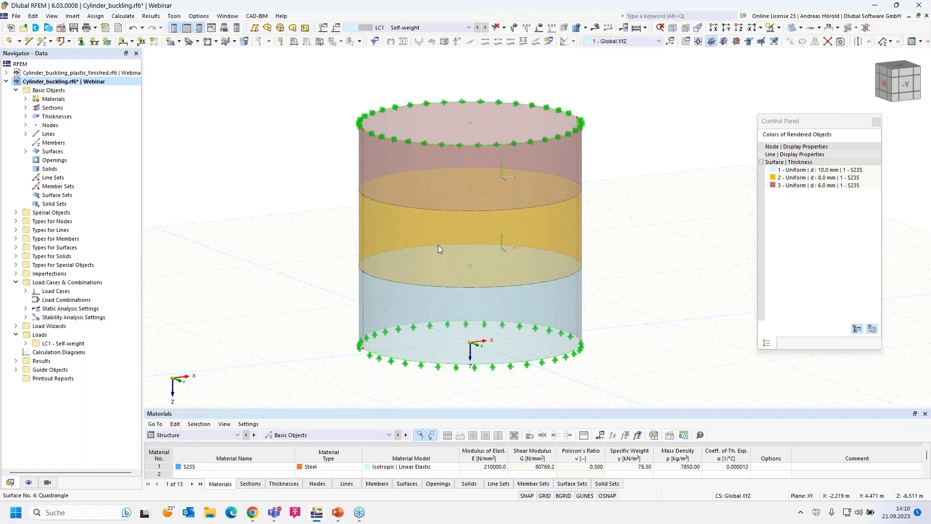
click(318, 42)
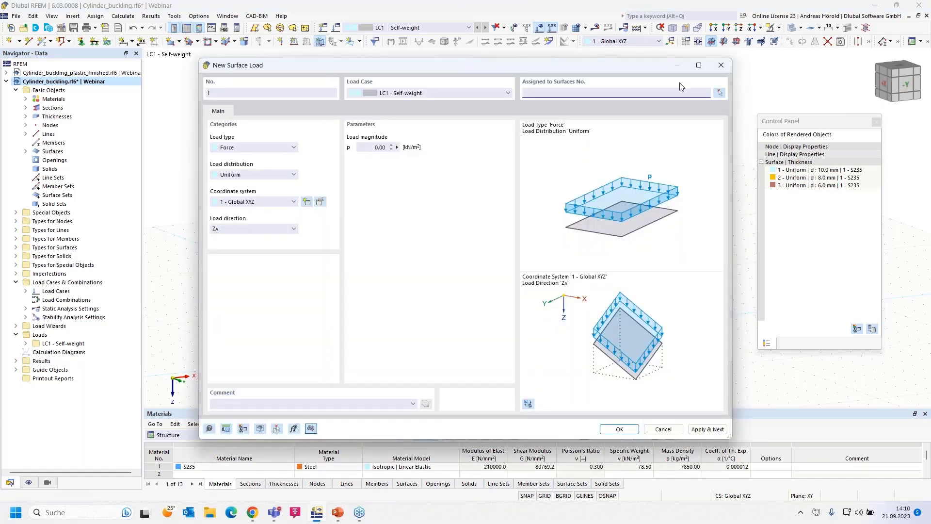
click(720, 92)
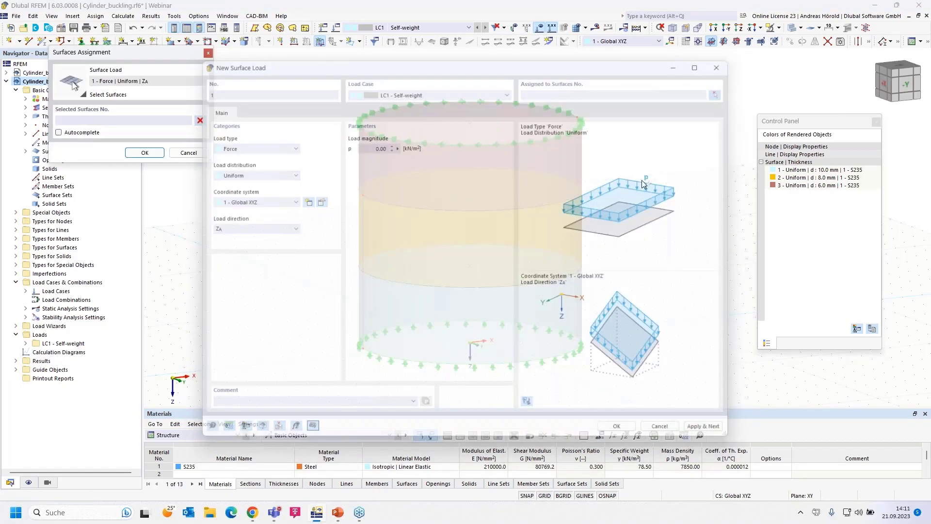
drag(330, 383, 674, 80)
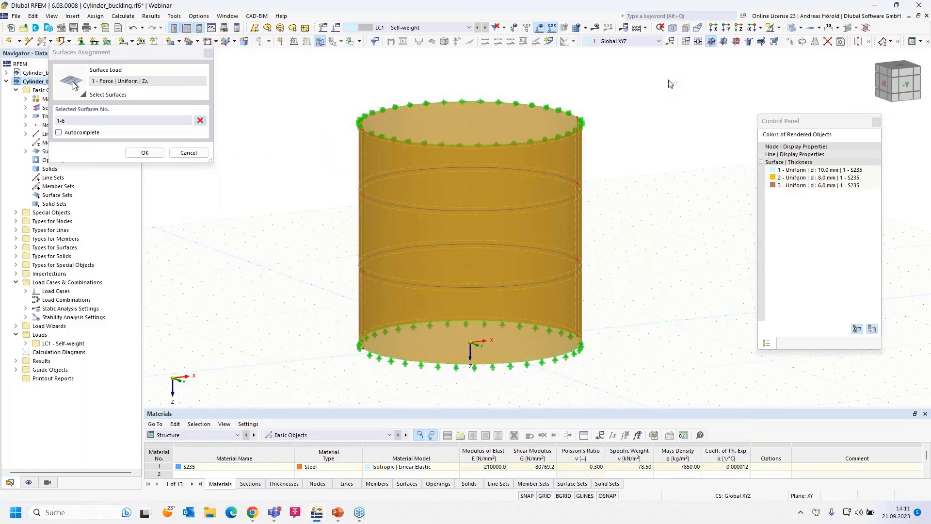
click(142, 153)
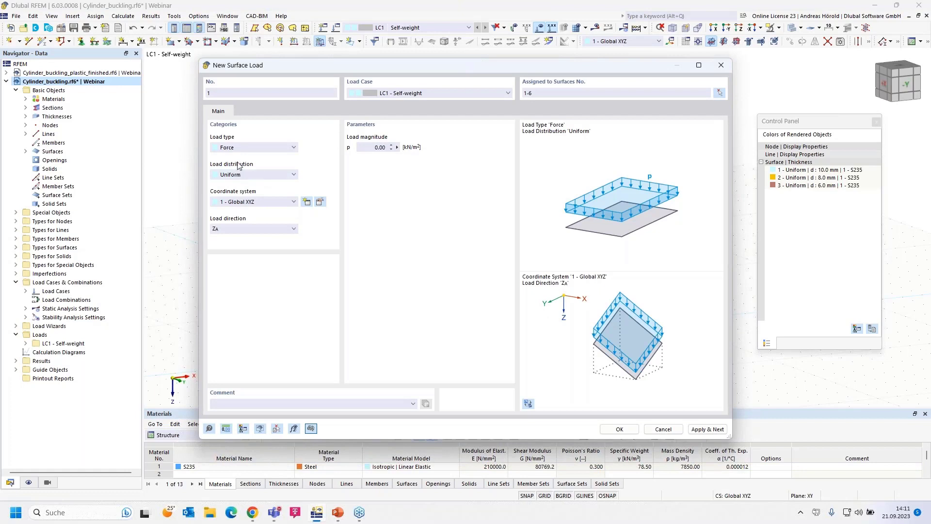
Set the surface load's distribution to Varying in Z and its coordinate system to Local xyz.
click(244, 174)
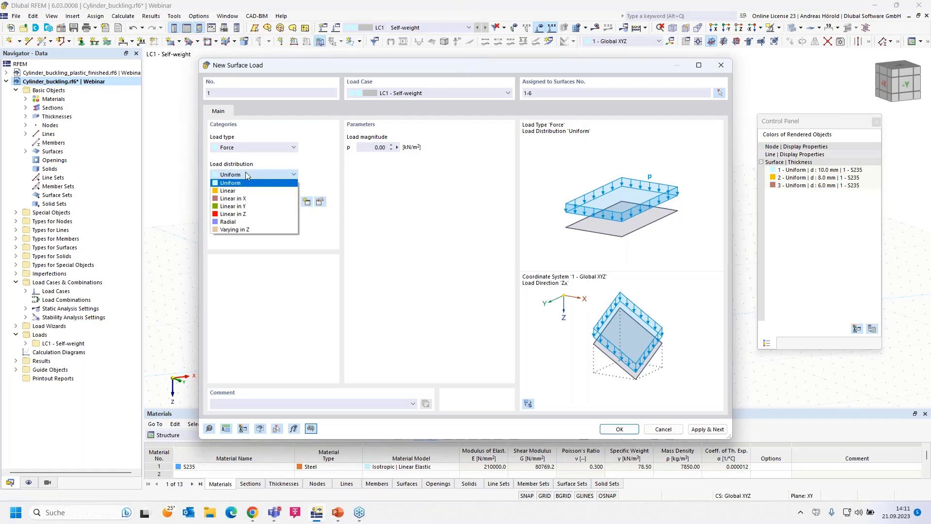
click(261, 229)
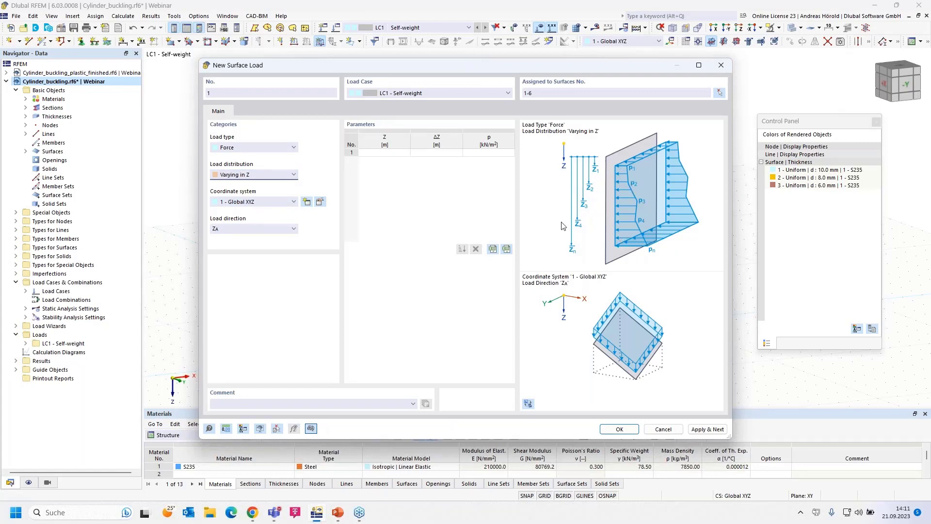
click(233, 205)
click(235, 211)
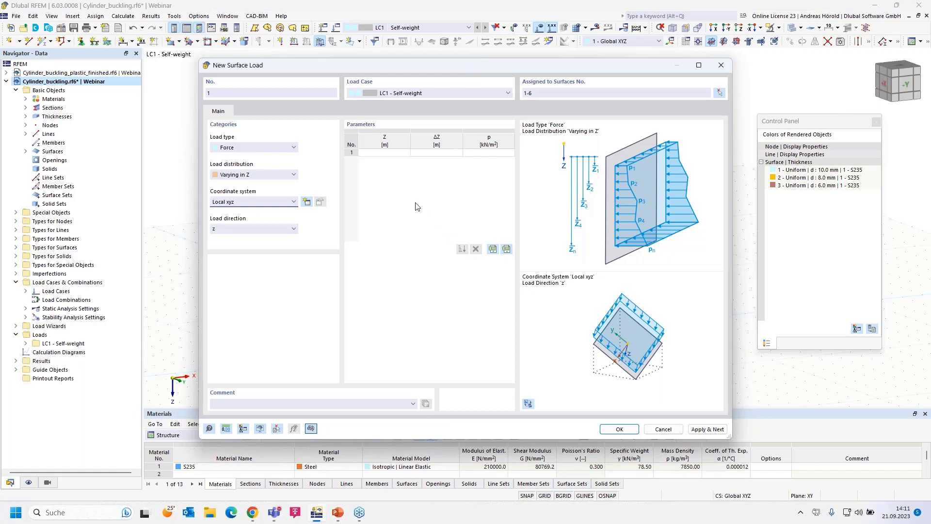
Define the load as 0 kN/m² at Z -10 m and -8 kN/m² at both Z -9.2 m and Z 0 m, and create it.
click(377, 155)
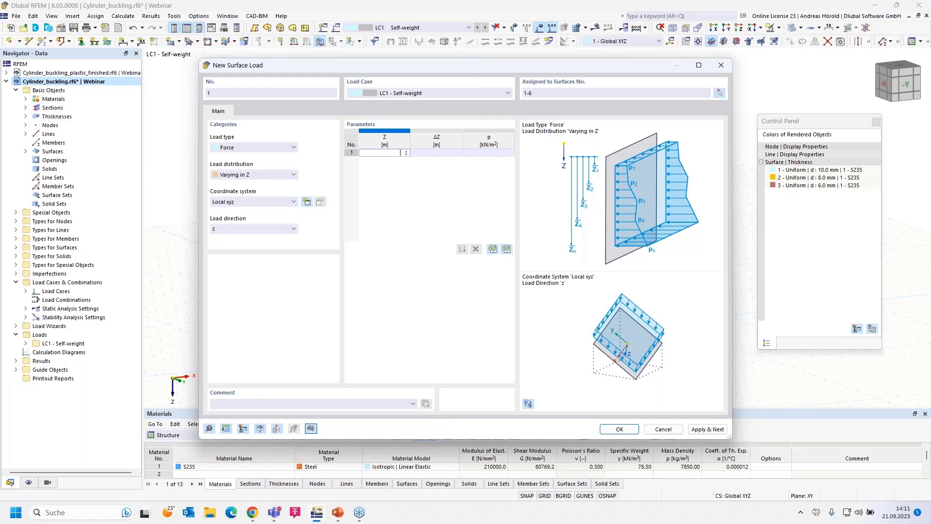
text(-10)
click(482, 152)
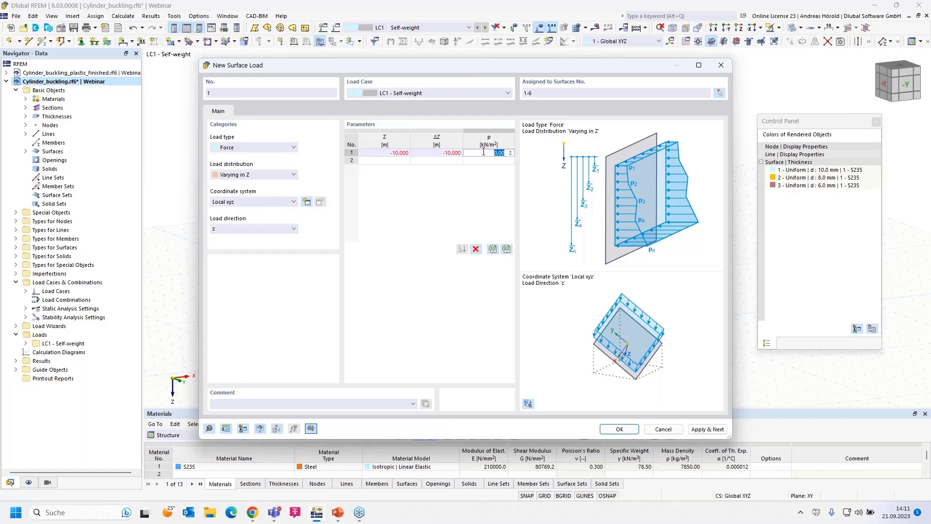
click(400, 161)
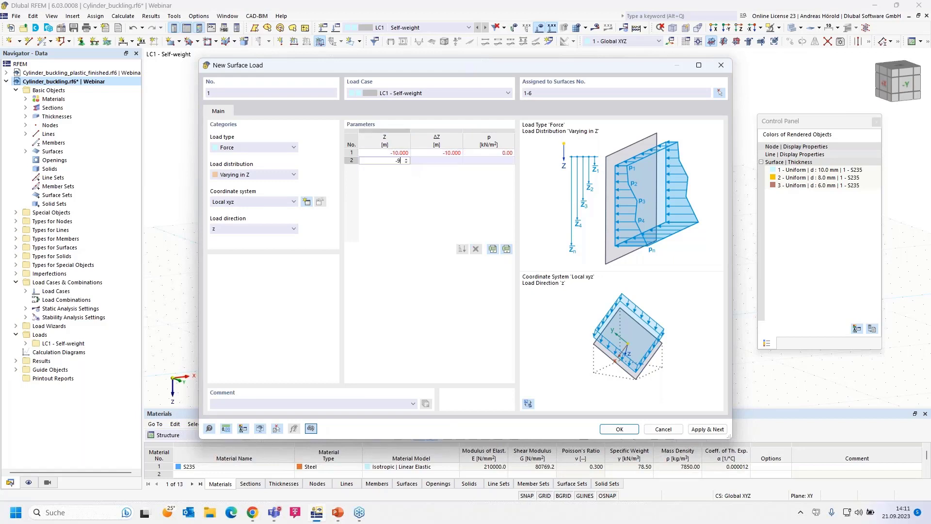
key(Tab)
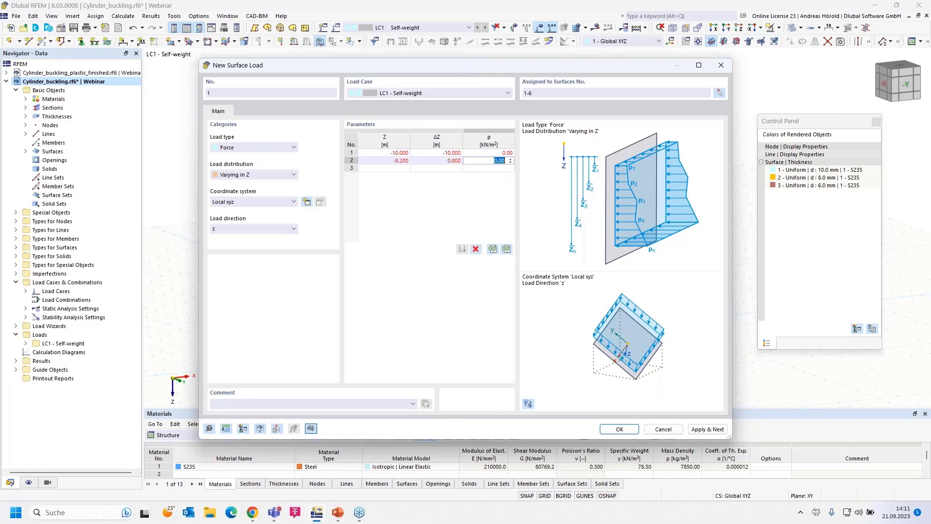
text(-8)
click(406, 168)
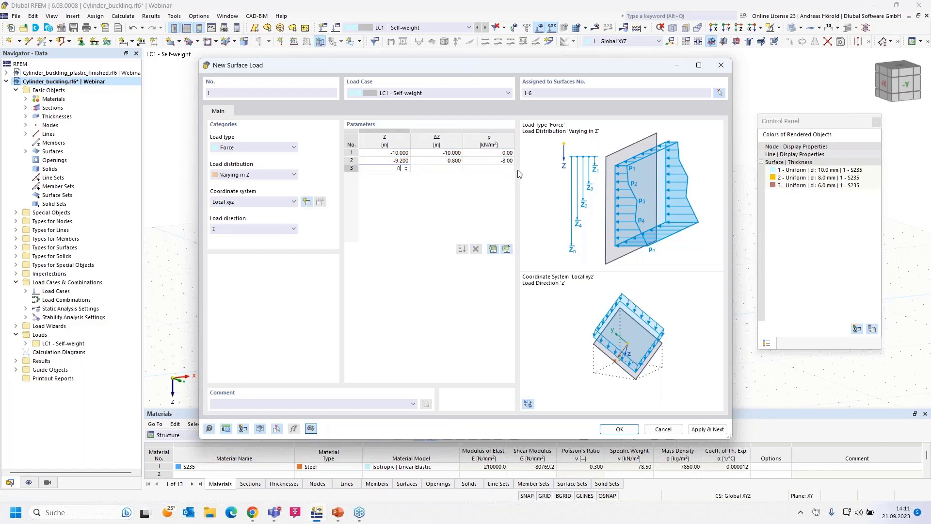
click(500, 168)
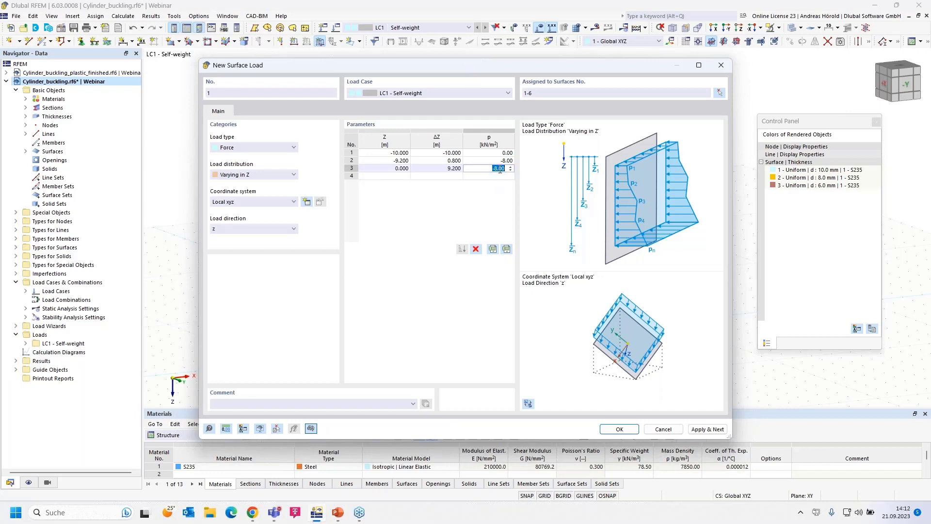
click(619, 430)
click(620, 430)
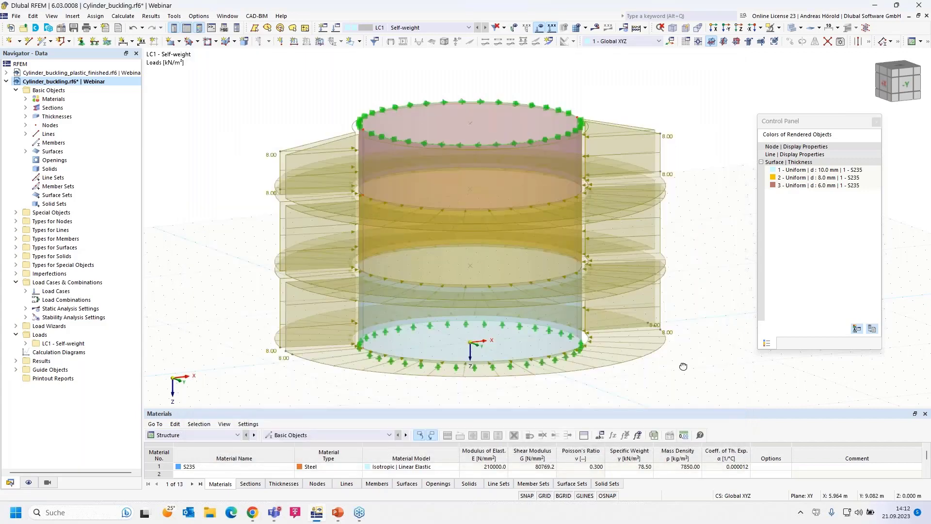
Examine the load shape from the front and compare it with the shell buckling example's system sketch in the PowerPoint presentation.
ctrl+middle_drag(634, 372, 647, 345)
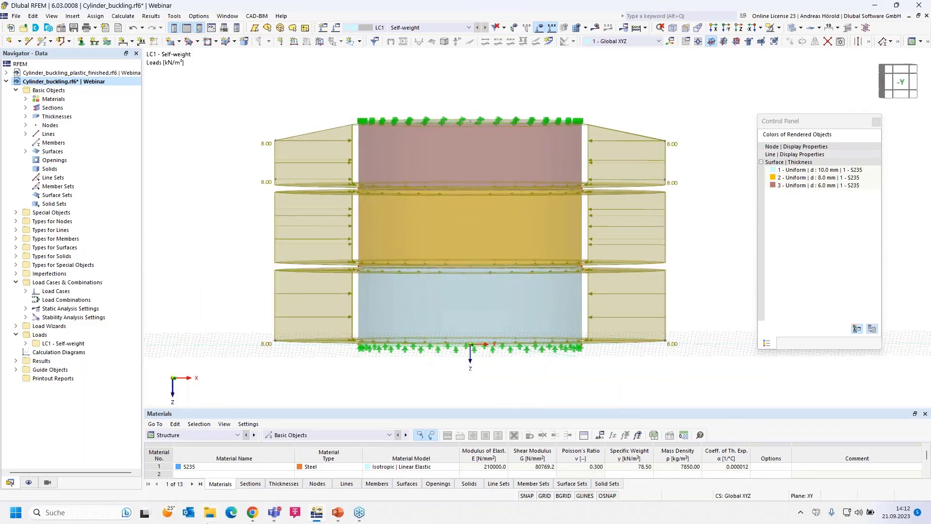
mouse_move(337, 512)
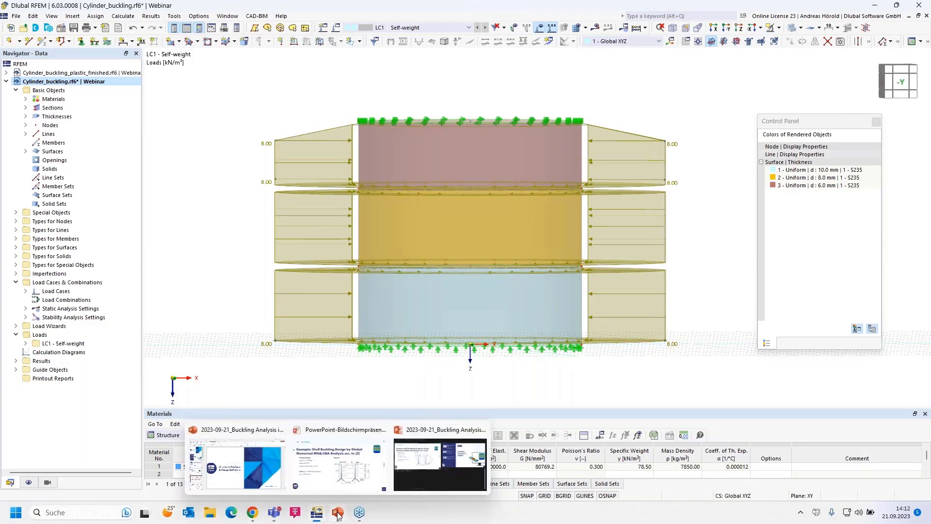
click(345, 478)
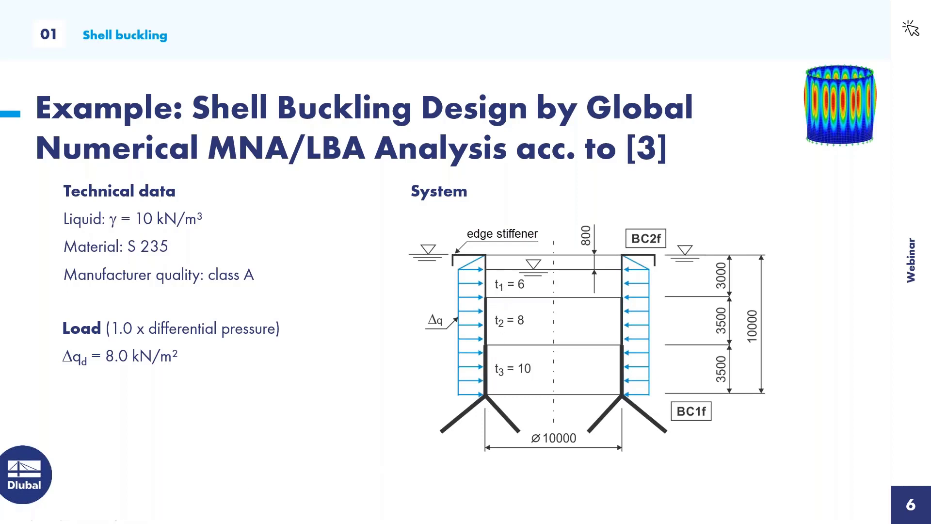
key(alt+Tab)
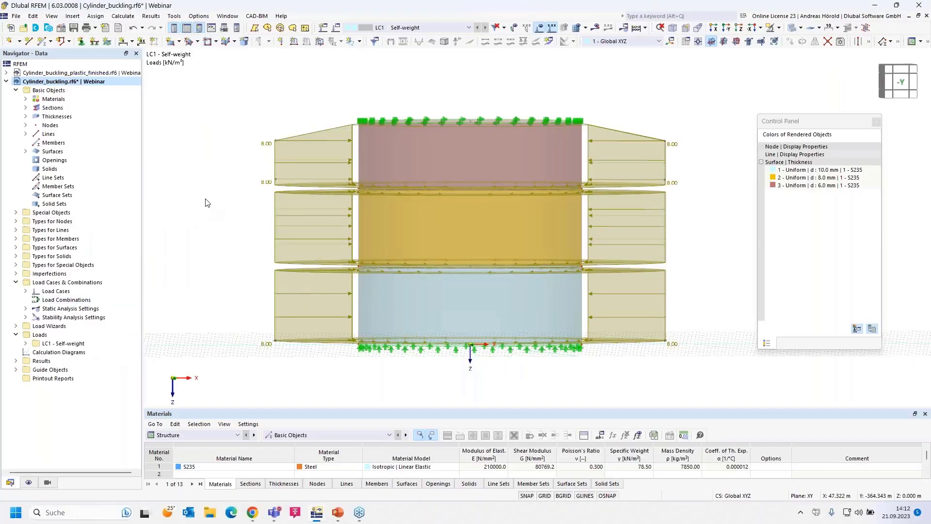
ctrl+middle_drag(694, 120, 691, 132)
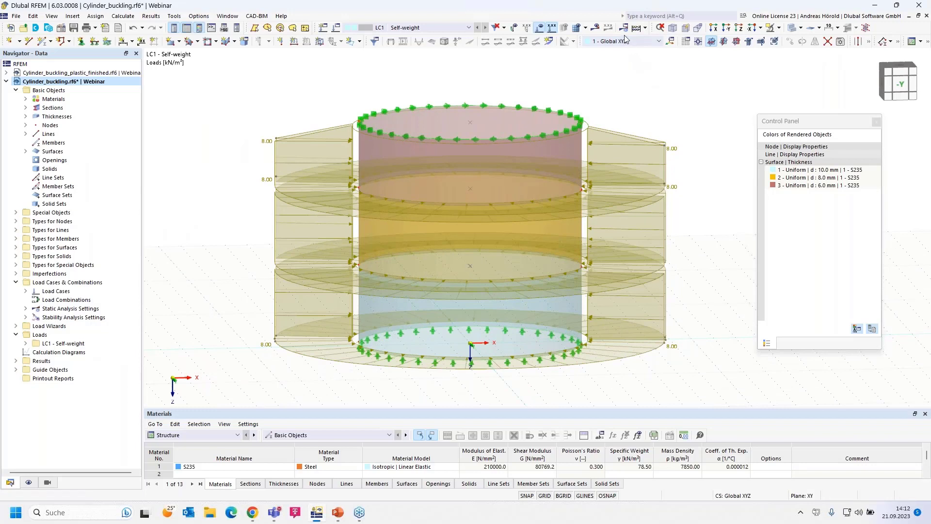
Set the mesh's target length of finite elements to 0.25 m.
click(586, 28)
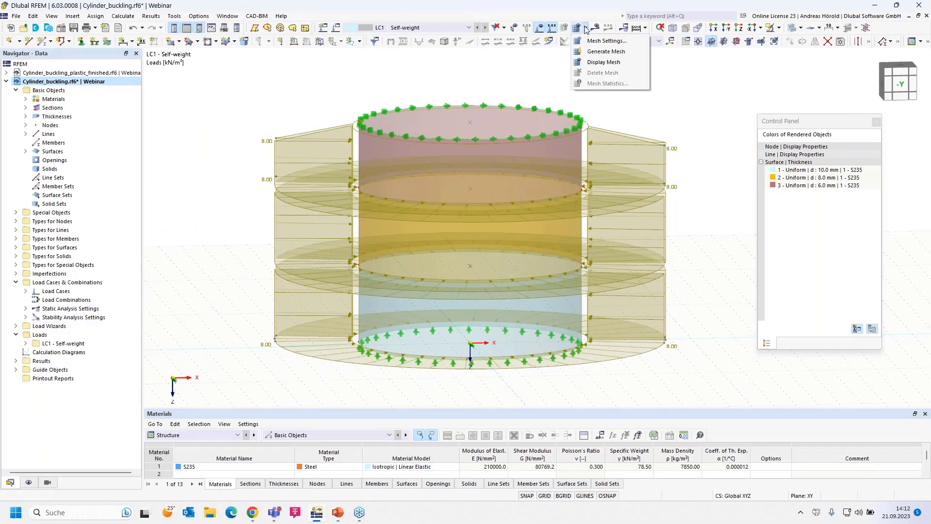
click(604, 42)
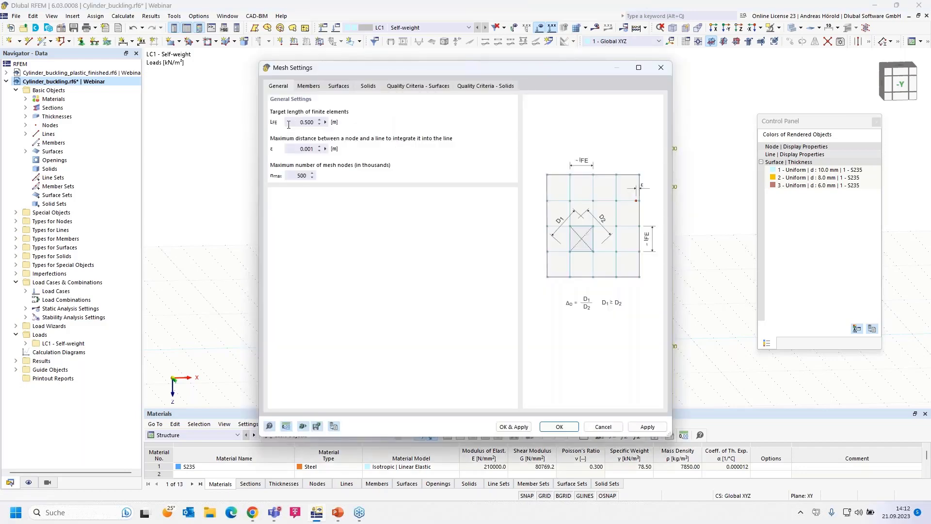
click(306, 122)
text(25)
click(558, 432)
click(557, 432)
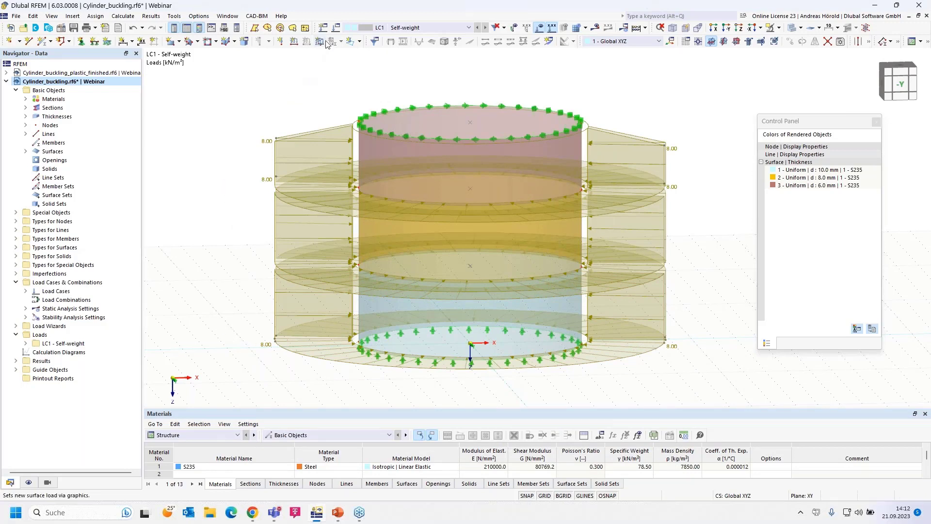
Rename load case LC1 as "Design loads" and deactivate its self-weight.
click(335, 28)
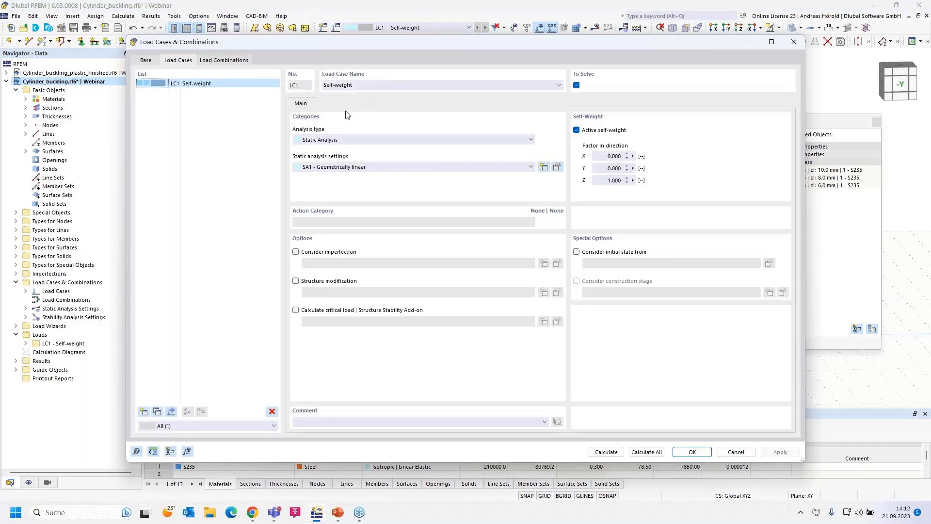
drag(359, 86, 323, 90)
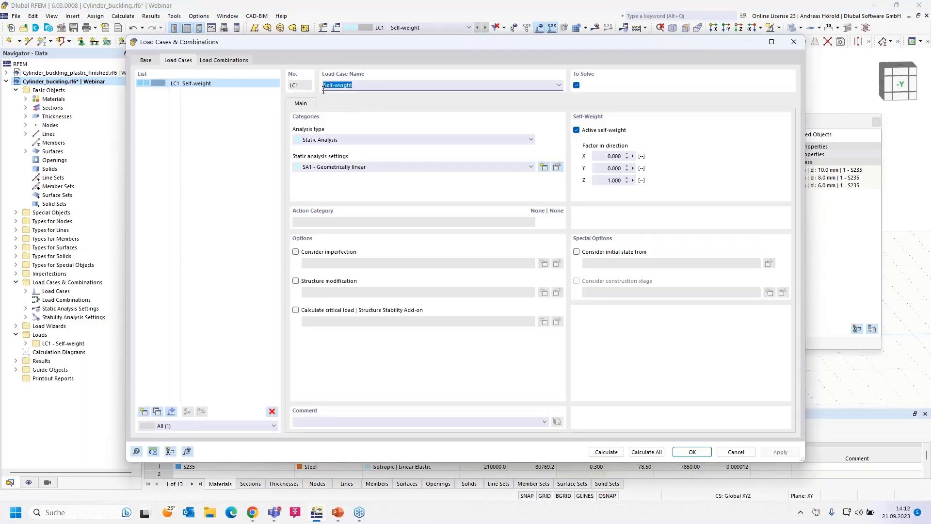
text(Design loads)
click(577, 130)
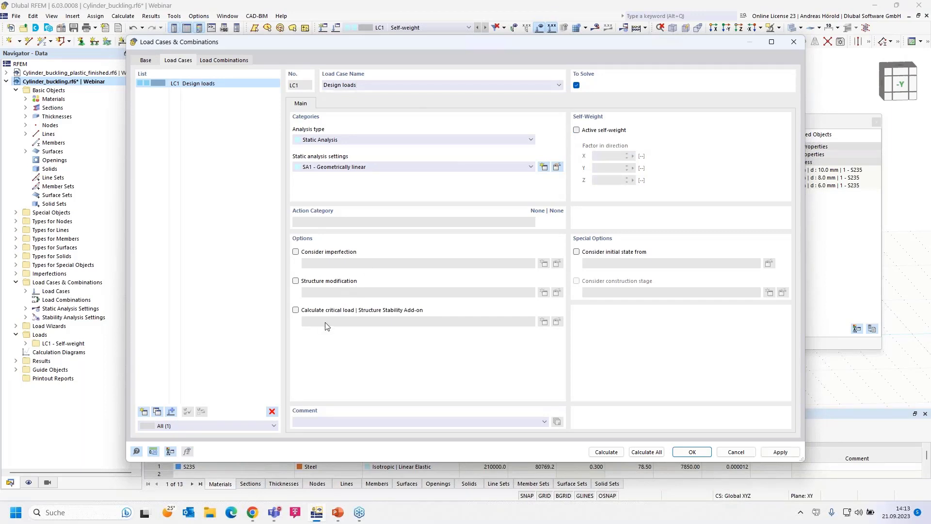
Activate the critical load calculation for LC1 with stability settings ST1, linear eigenvalue method by Lanczos.
click(296, 310)
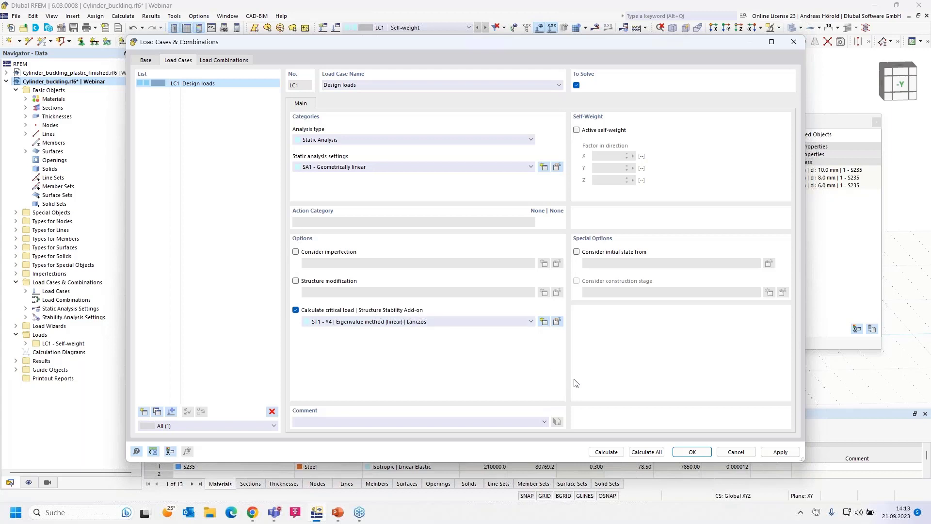
click(691, 452)
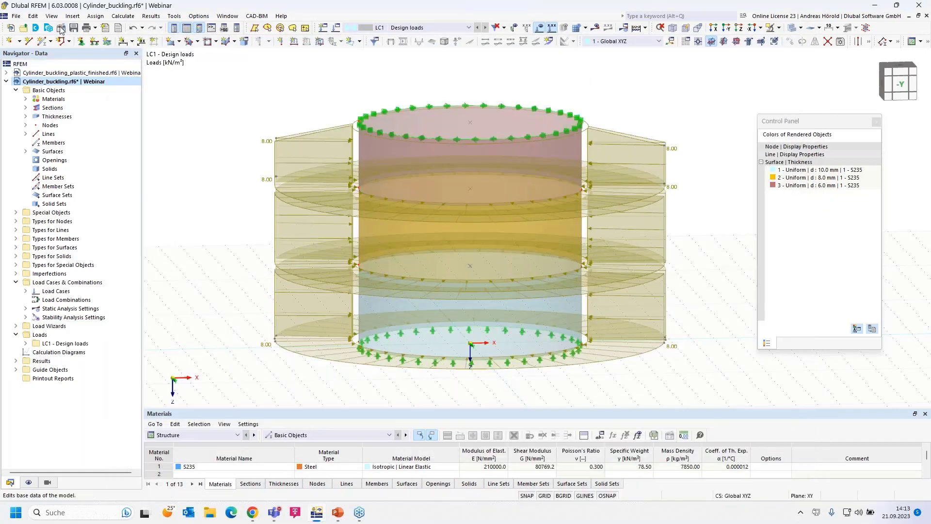
Review the activated add-ons in the model's base data without changing them.
click(61, 29)
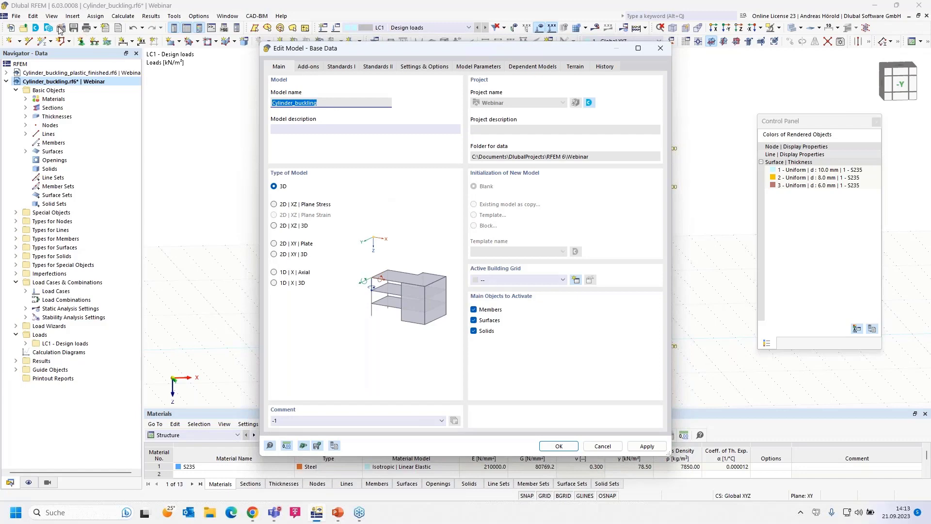
click(308, 68)
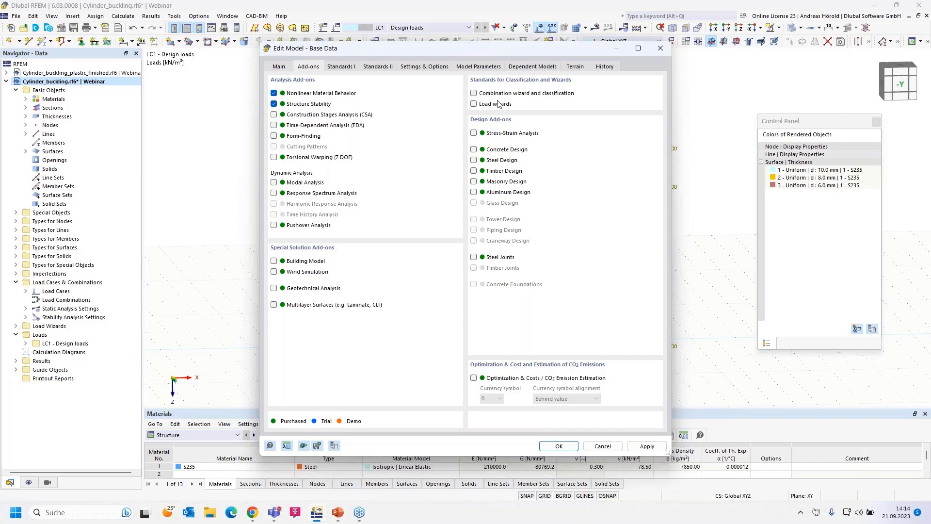
click(603, 447)
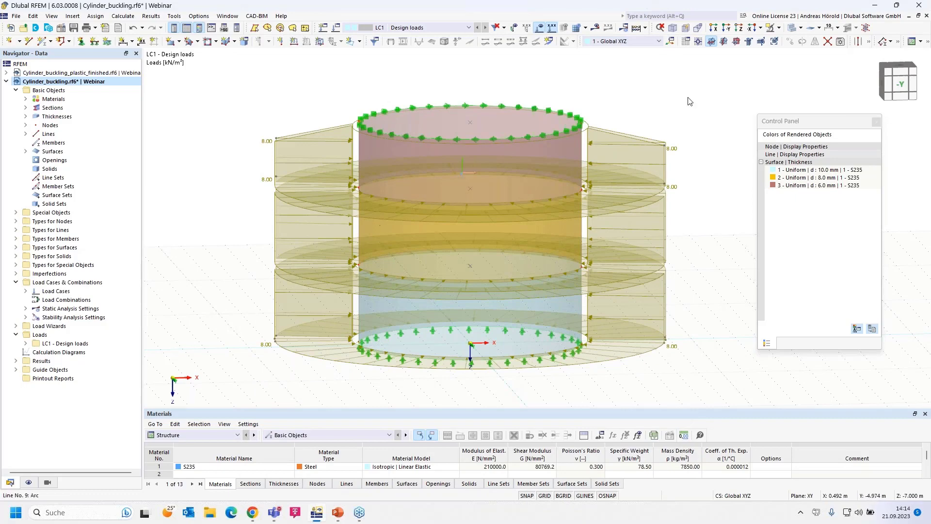
Calculate the LC1 - Design loads results and display the stability analysis with its critical load factors.
click(595, 27)
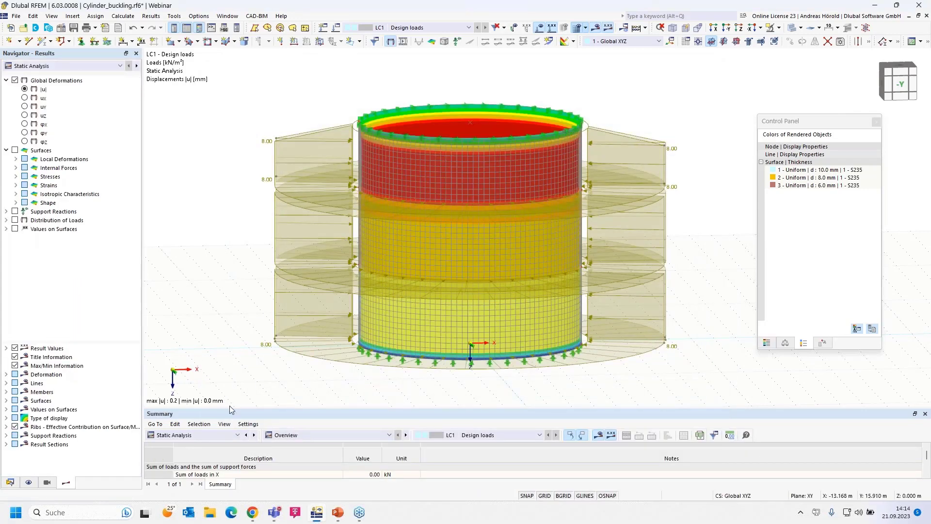
drag(251, 410, 252, 317)
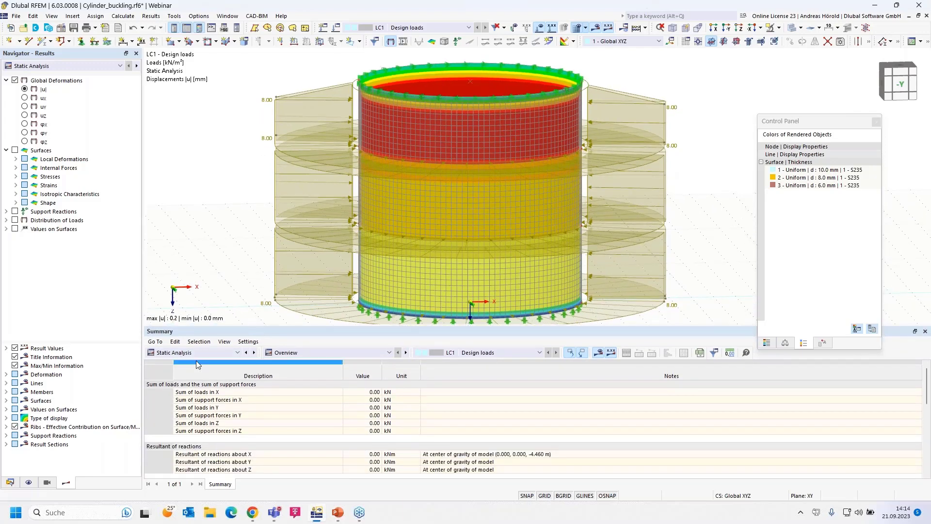
click(194, 354)
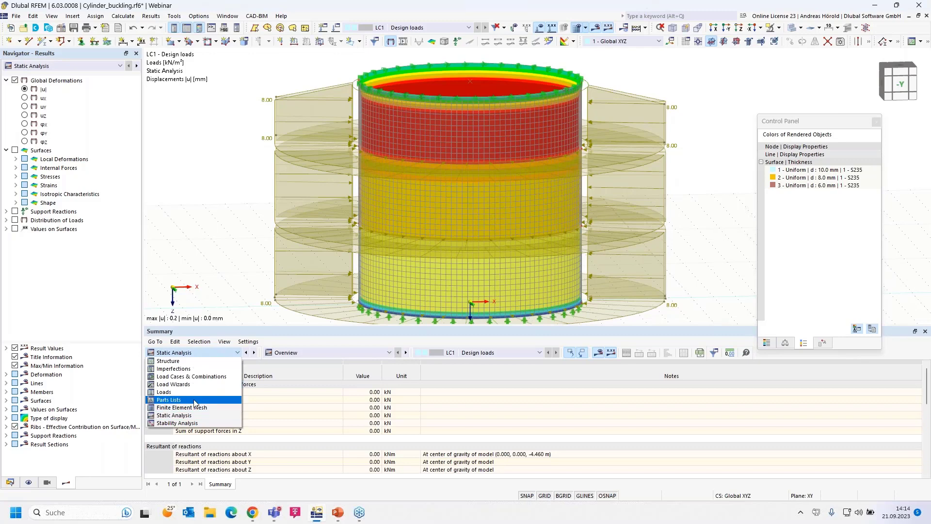
click(201, 423)
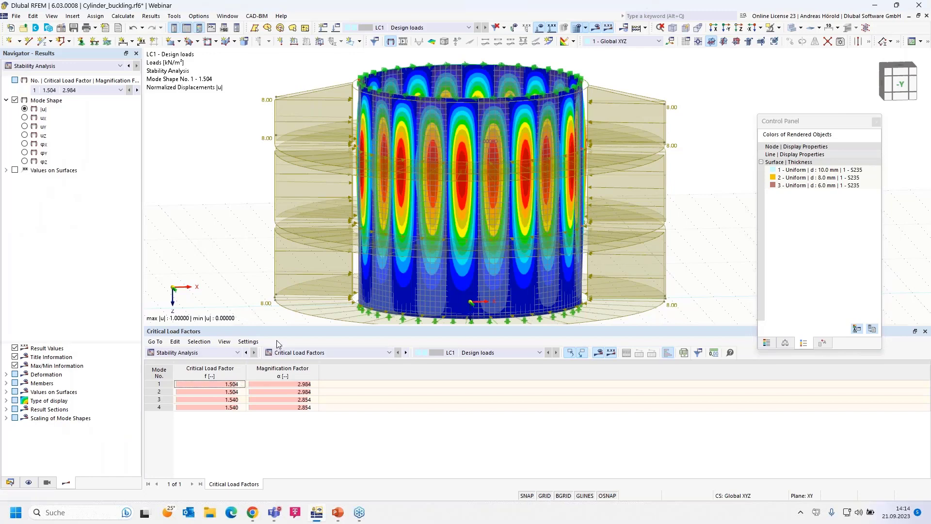
Examine the cylinder's buckling mode shapes 2, 3 and 4, and return to mode shape 1.
drag(283, 331, 281, 381)
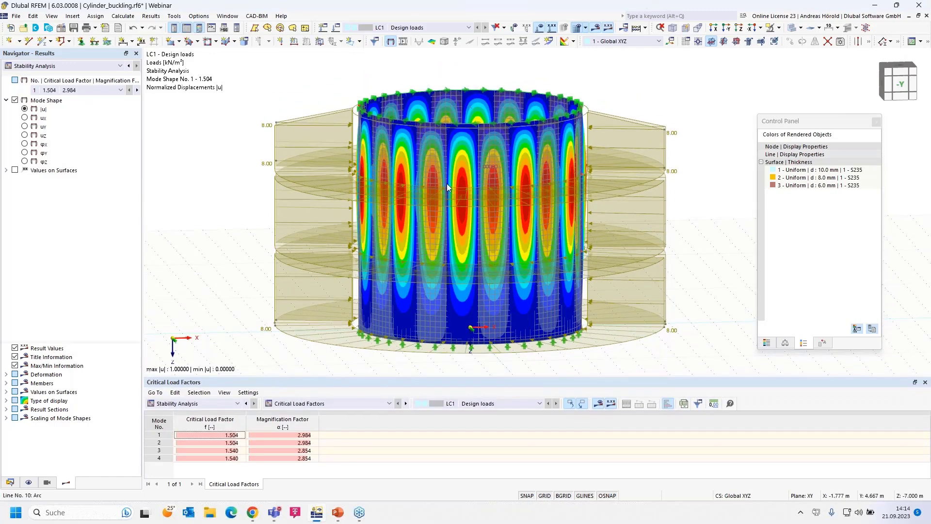
click(231, 443)
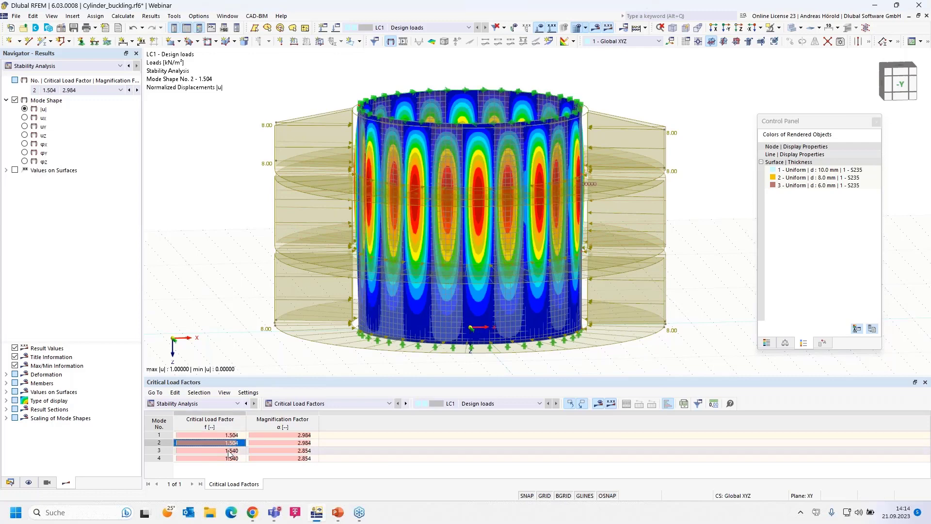
click(229, 451)
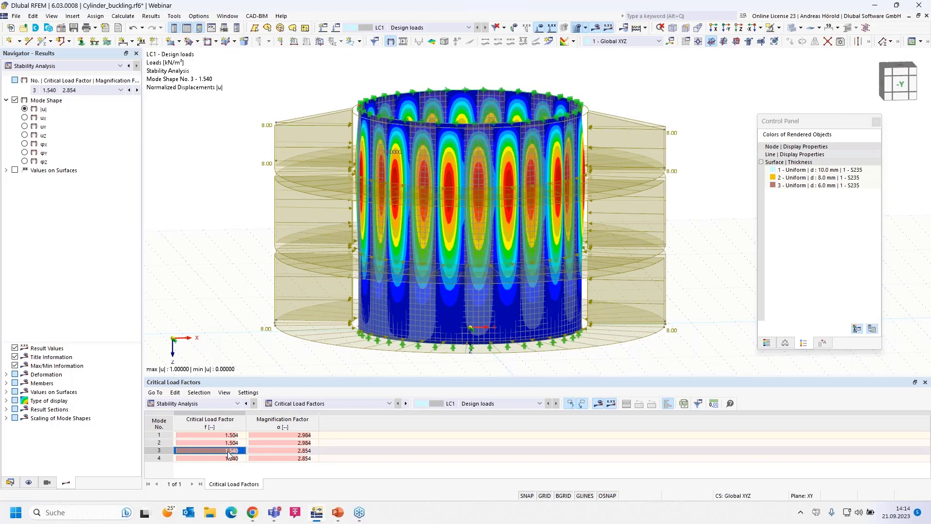
click(232, 458)
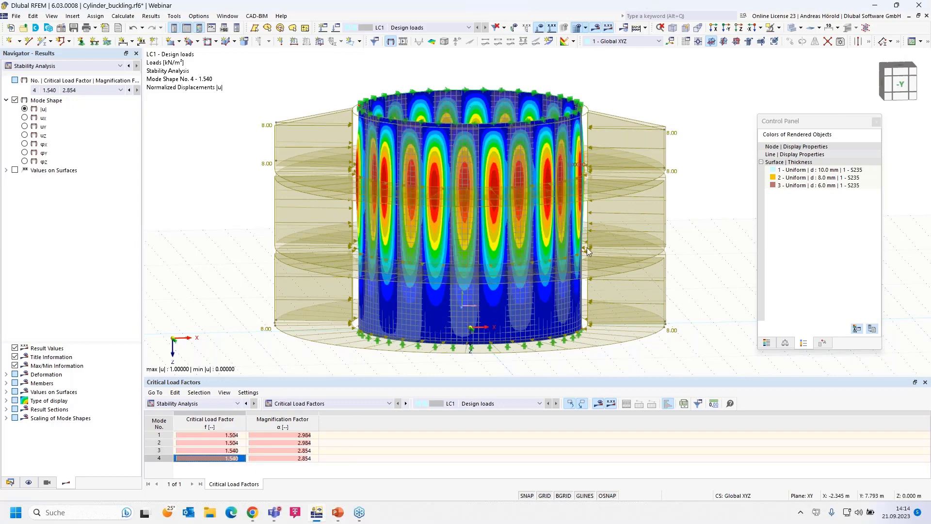
click(230, 436)
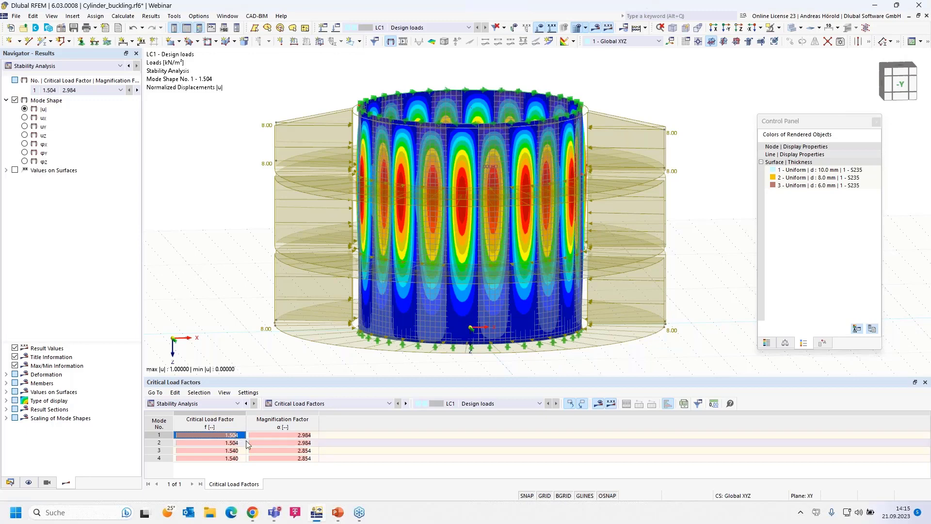
Switch to the PowerPoint slide show and advance from the shell buckling example to the Analysis slide on resistance ratios.
mouse_move(339, 515)
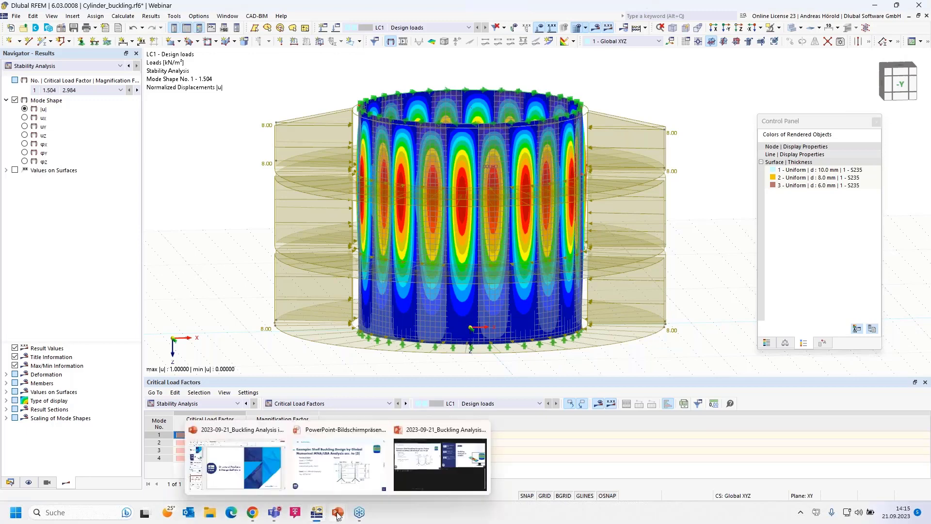
click(344, 479)
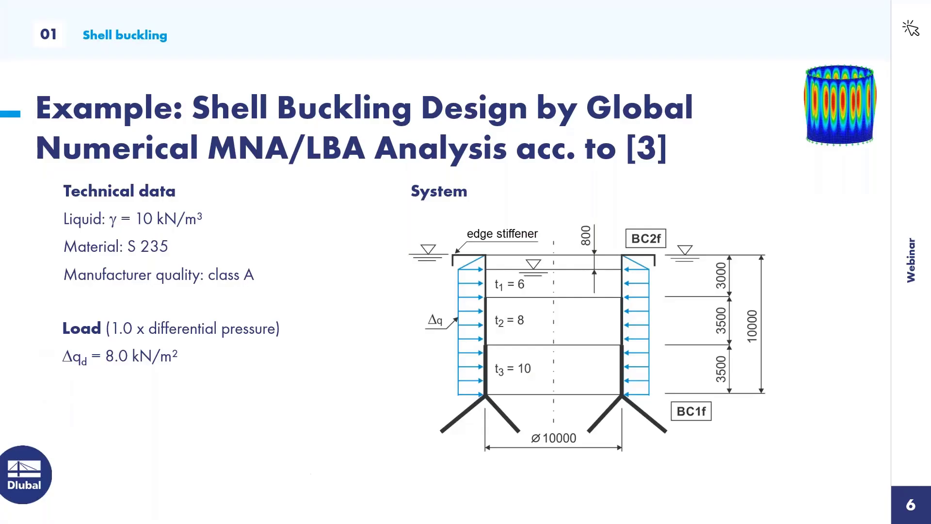
click(782, 369)
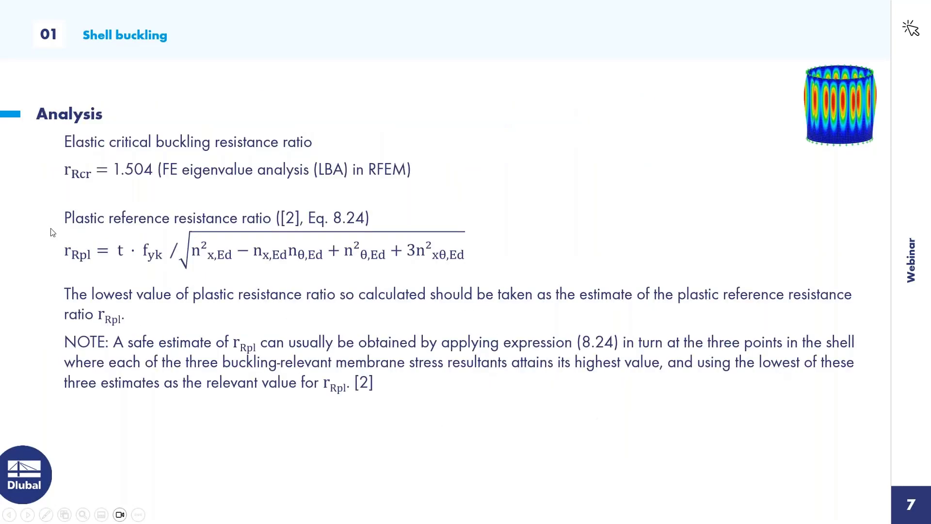
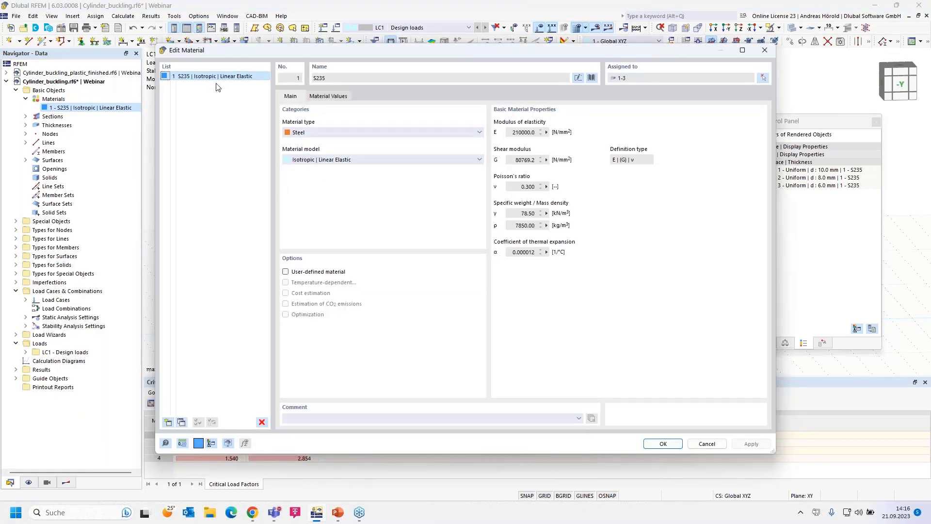
Change the S235 material model to Isotropic | Plastic (Surfaces/Solids) with the von Mises hypothesis and accept deleting the existing results.
click(365, 164)
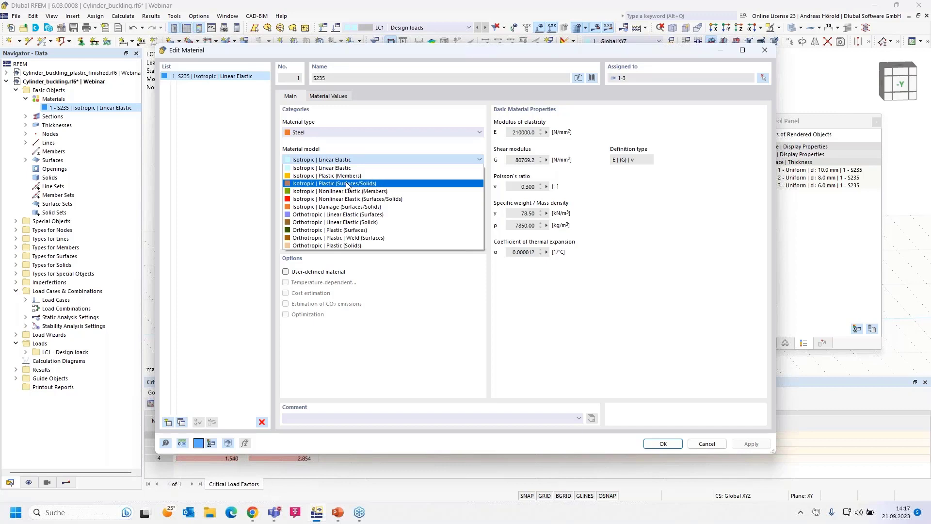
click(391, 184)
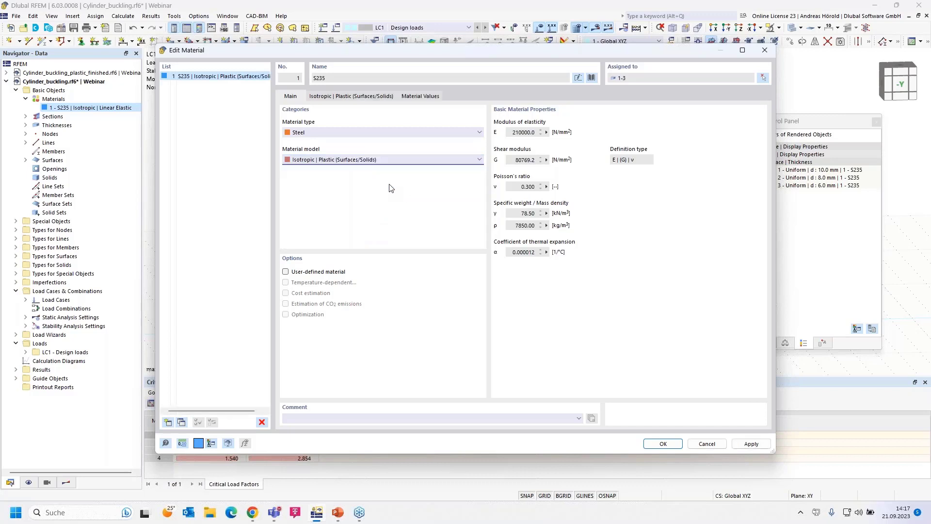
click(344, 97)
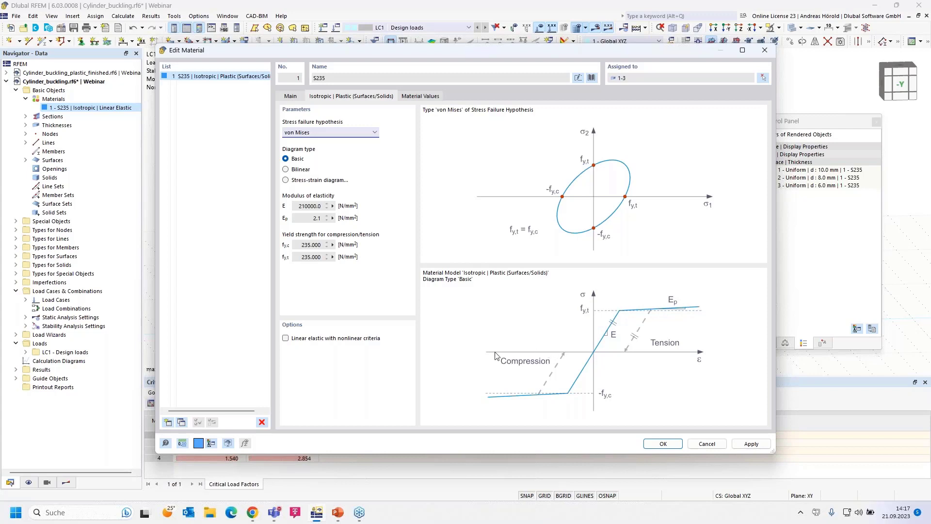
click(655, 445)
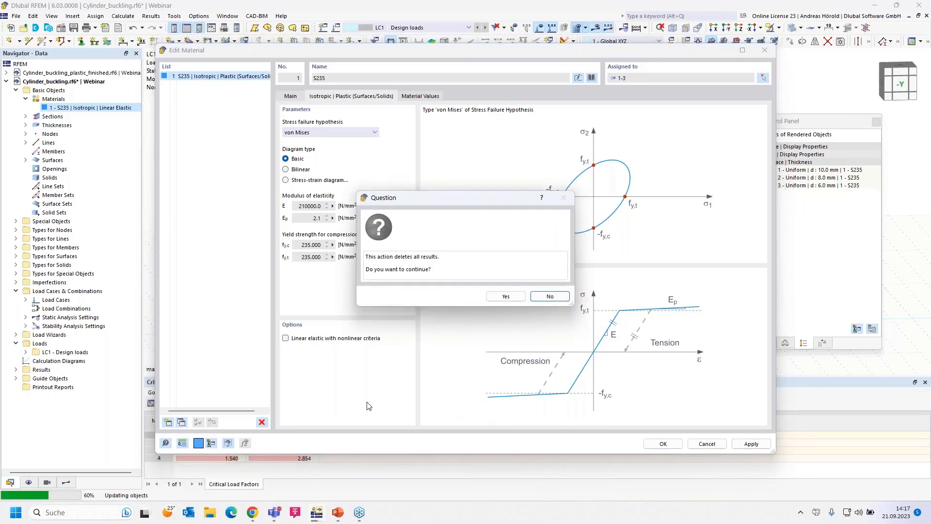
click(506, 296)
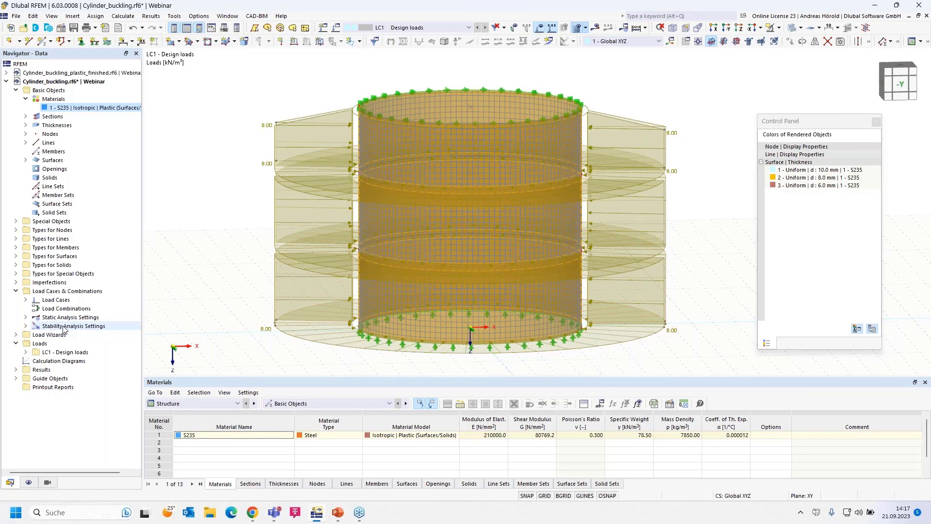
Set the analysis type of stability settings ST1 to Incremental method without eigenvalue analysis (non-linear).
click(26, 326)
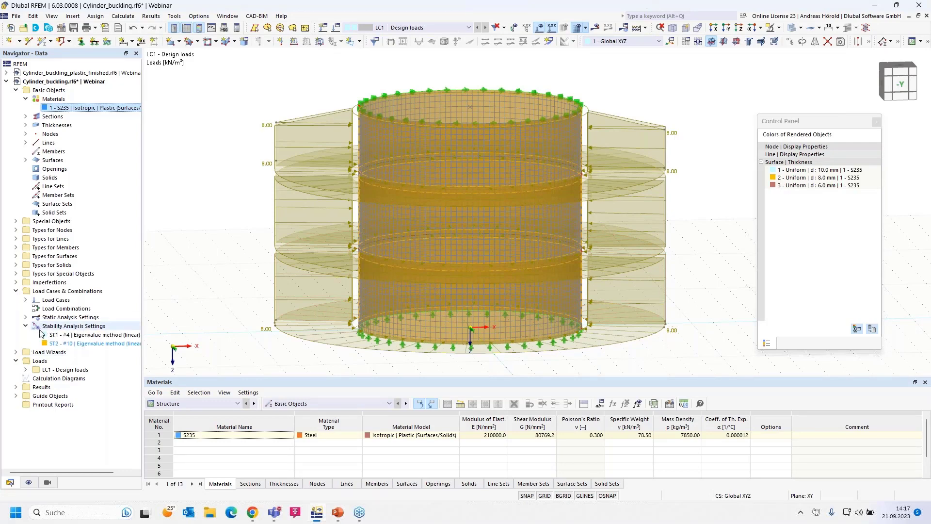
double_click(91, 335)
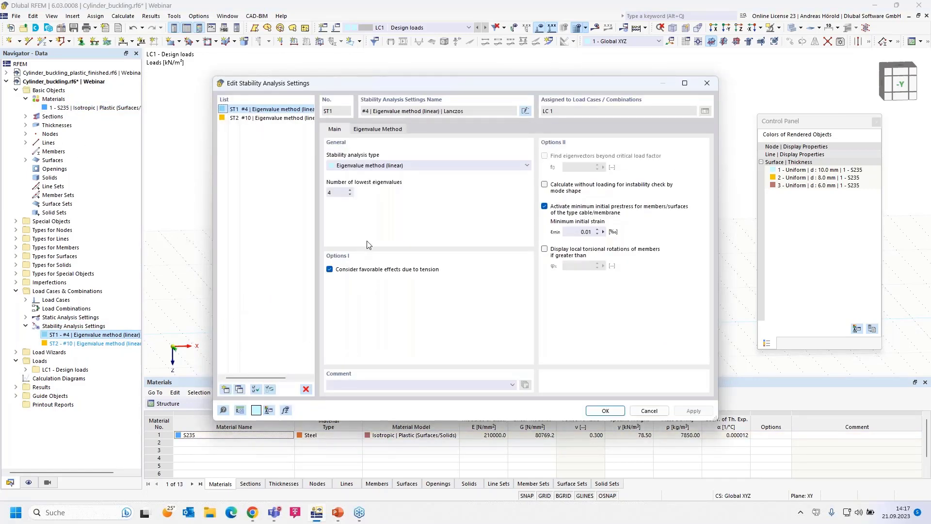
click(427, 165)
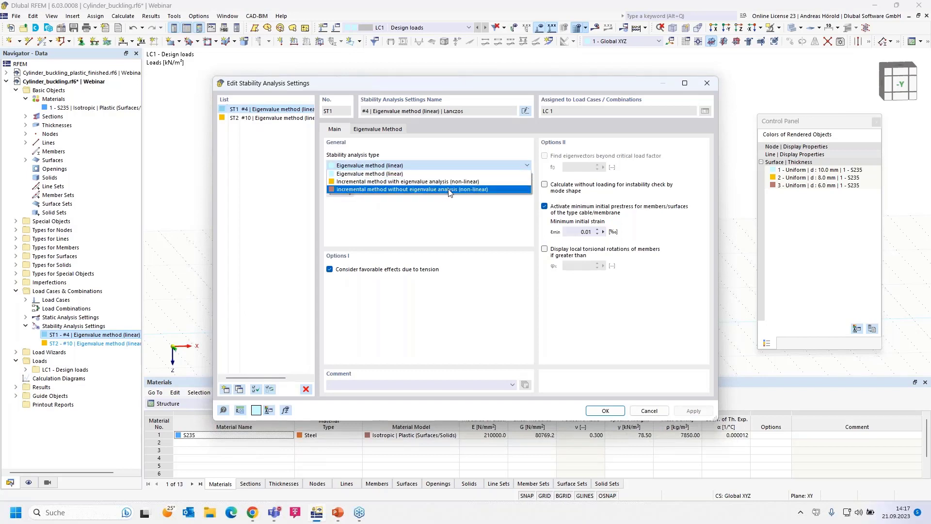
click(477, 189)
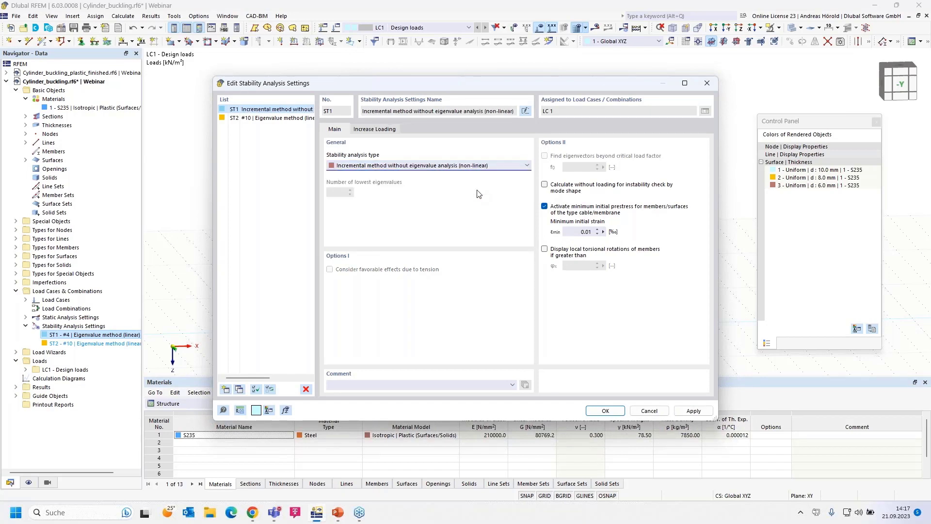
Set ST1's maximum number of load increments to 1000 in the increasing loading settings.
click(376, 130)
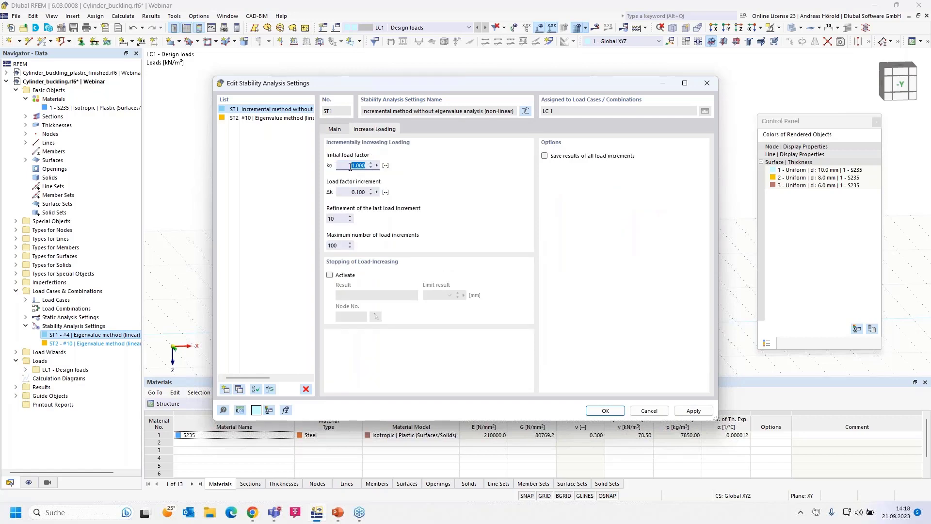
click(338, 218)
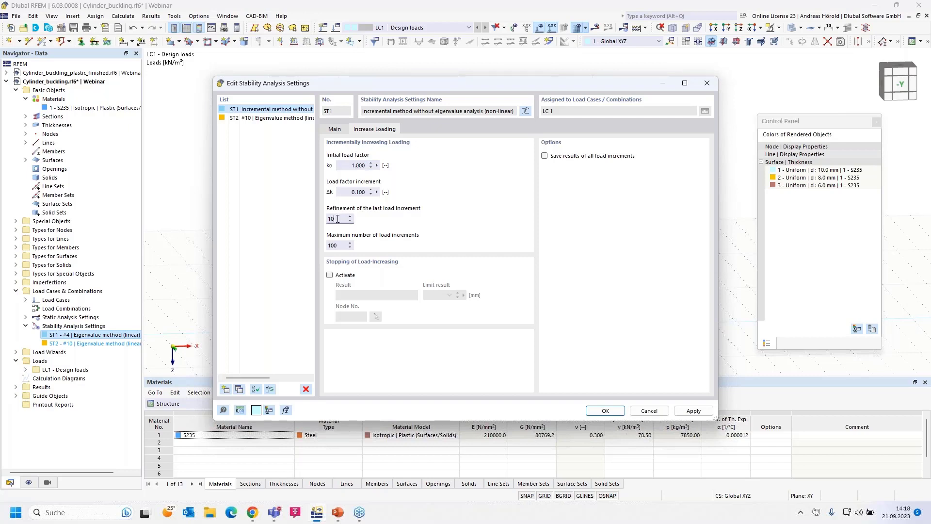
click(342, 244)
text(0)
Stop ST1's load increase at a displacement u of 300 mm at any node and save the results of all load increments.
click(330, 275)
click(435, 295)
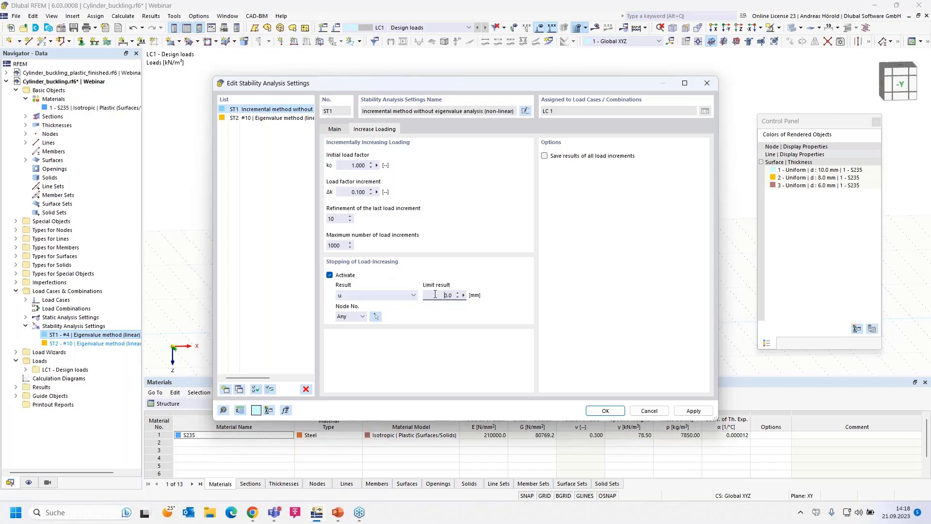
double_click(435, 295)
text(3)
click(545, 156)
click(606, 412)
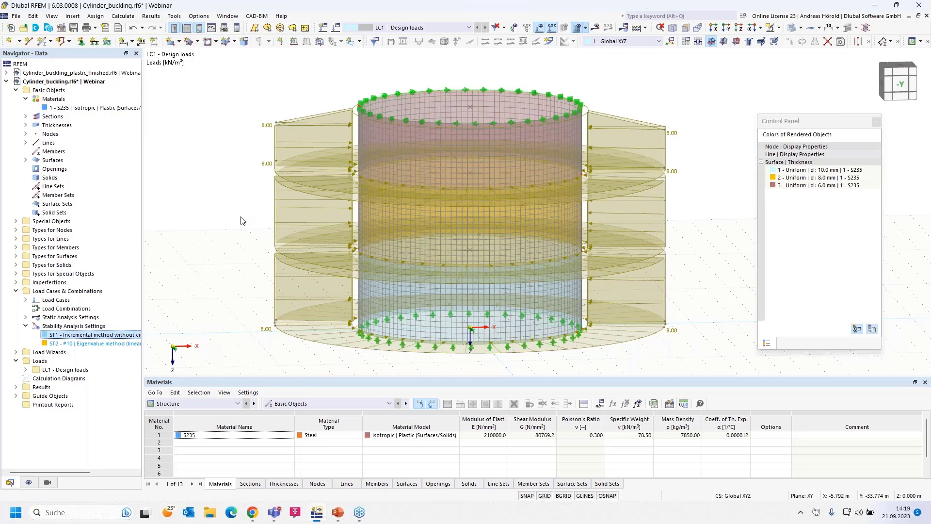
Switch to the Cylinder_buckling_plastic_finished.rf6 model and review the incremental stability analysis summary down to the critical load factor.
click(66, 74)
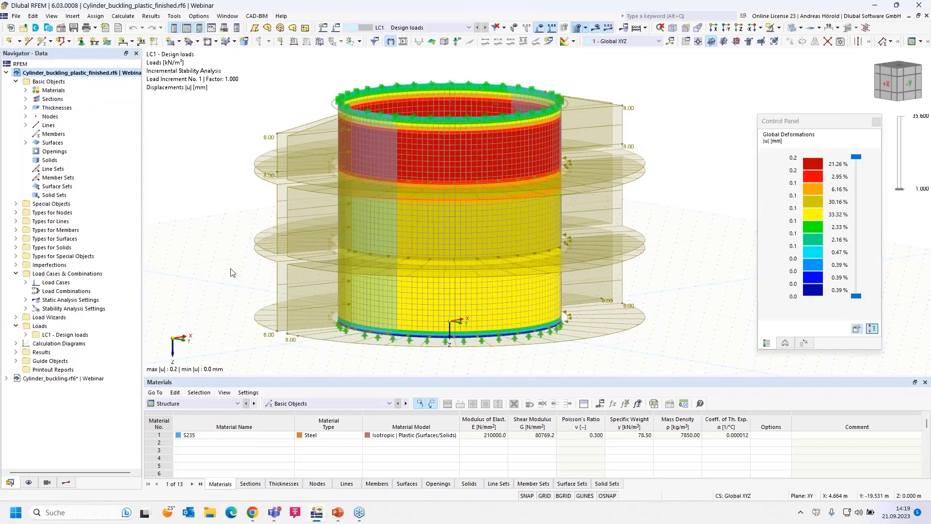
click(188, 404)
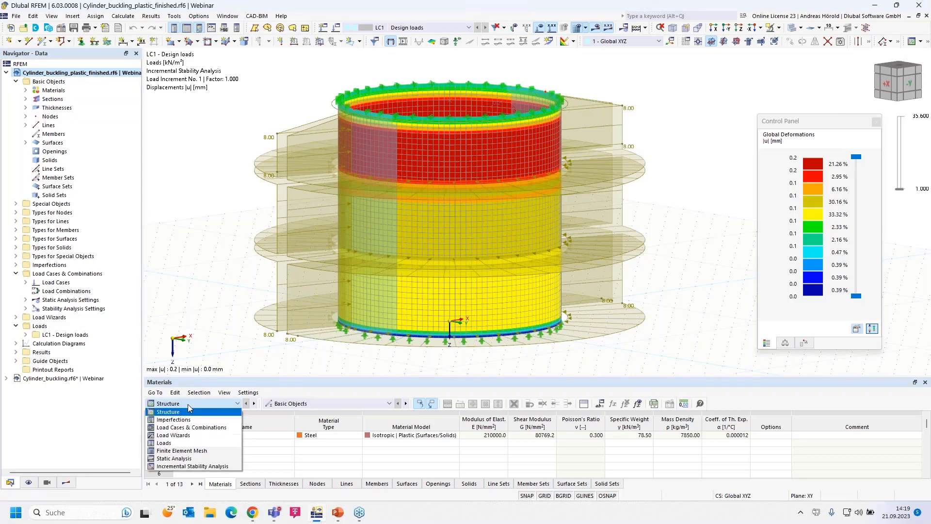
click(190, 466)
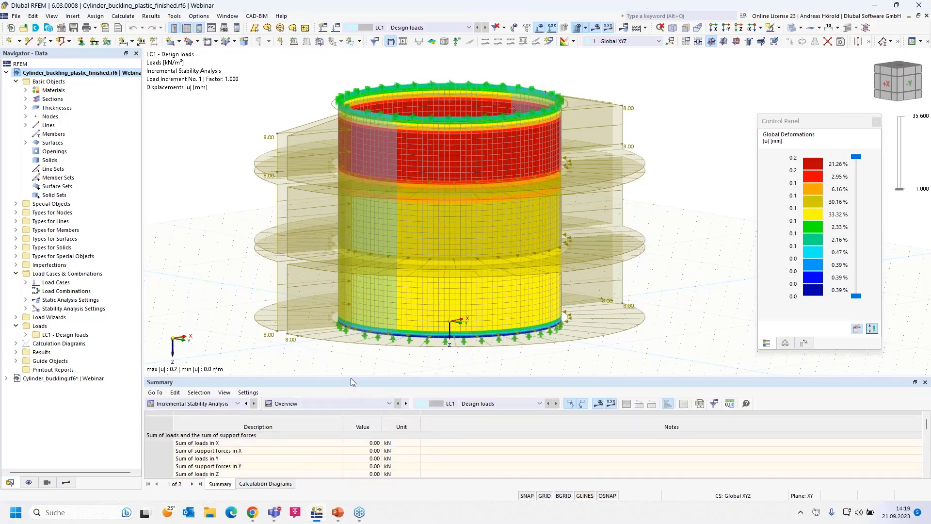
drag(350, 378, 354, 281)
scroll(275, 388, down, 3)
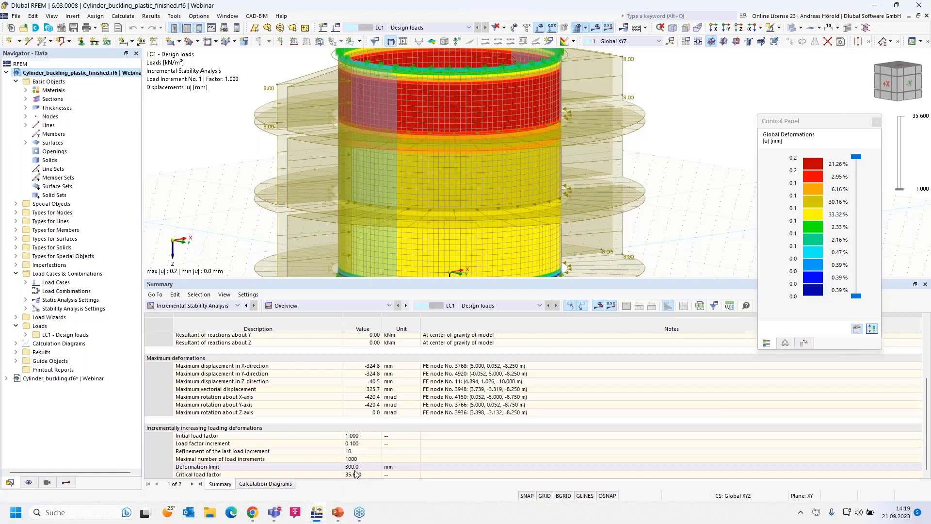
Open calculation diagram CD1 and review its Incremental Stability Analysis source, Load Factor horizontal axis and Maximum Deformation vertical axis.
click(16, 344)
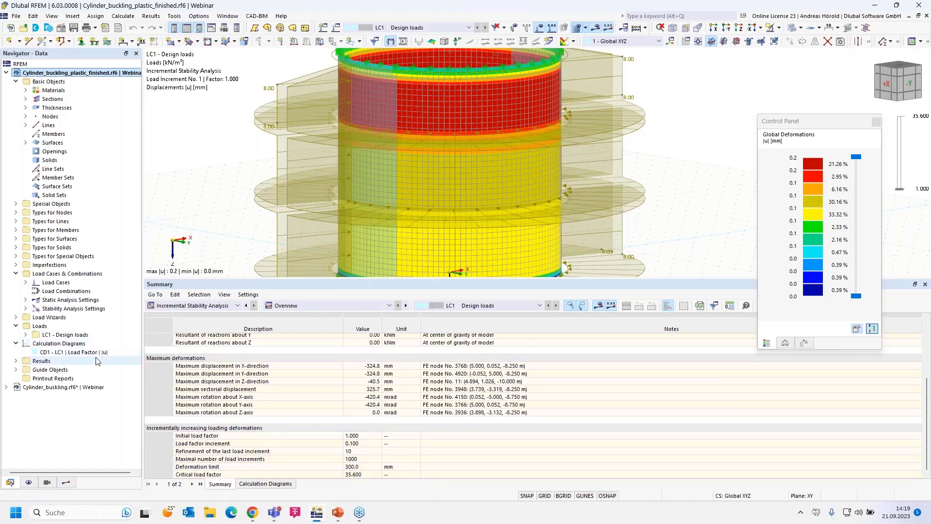
double_click(74, 352)
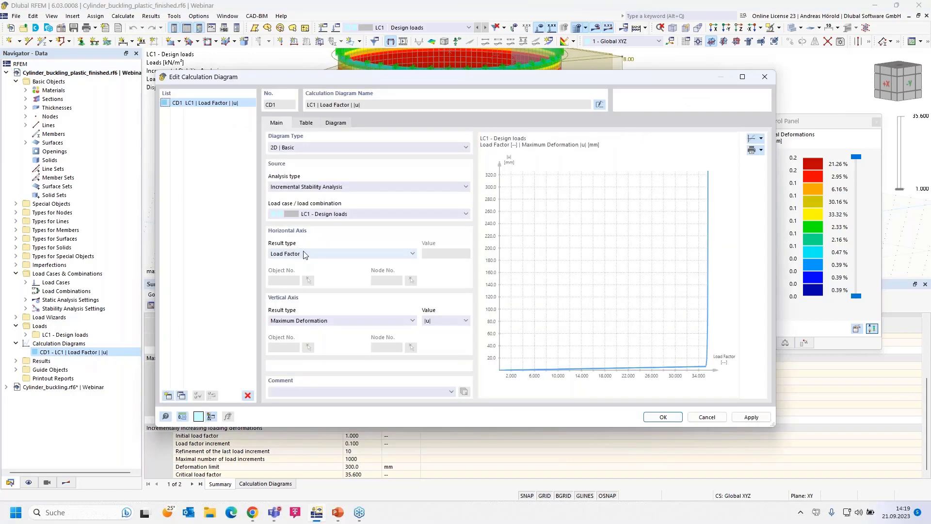
click(369, 189)
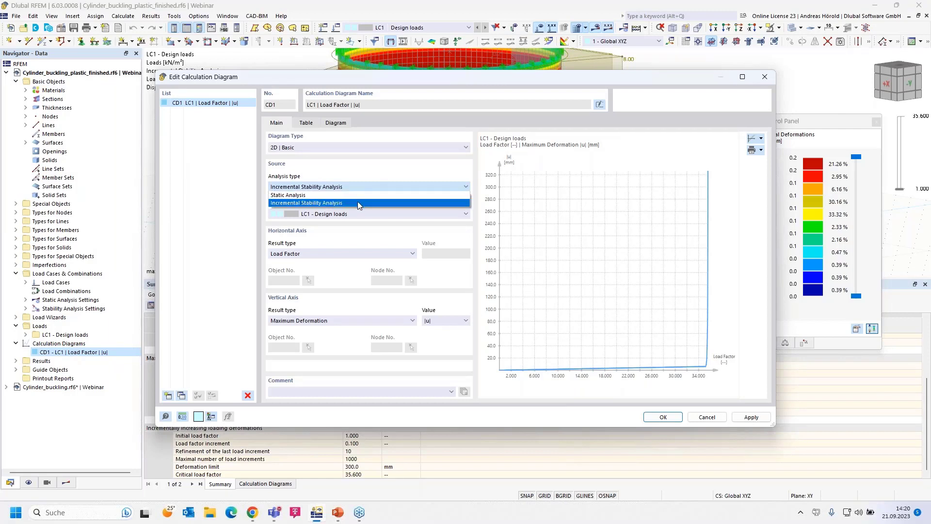
click(359, 203)
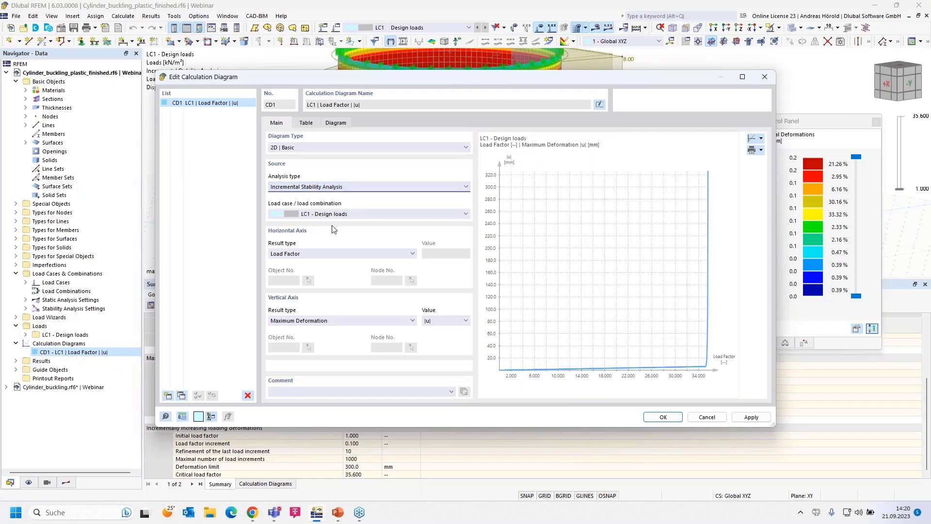
click(315, 251)
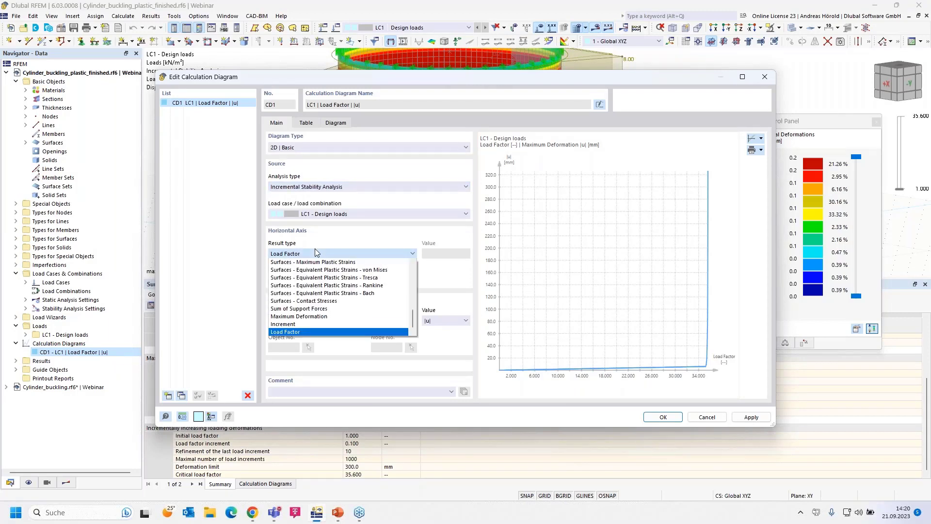
click(318, 332)
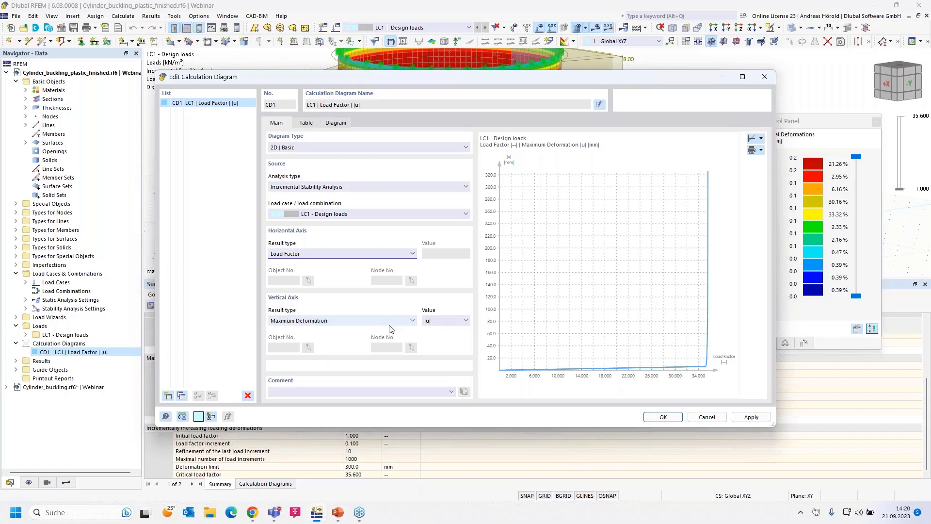
click(337, 325)
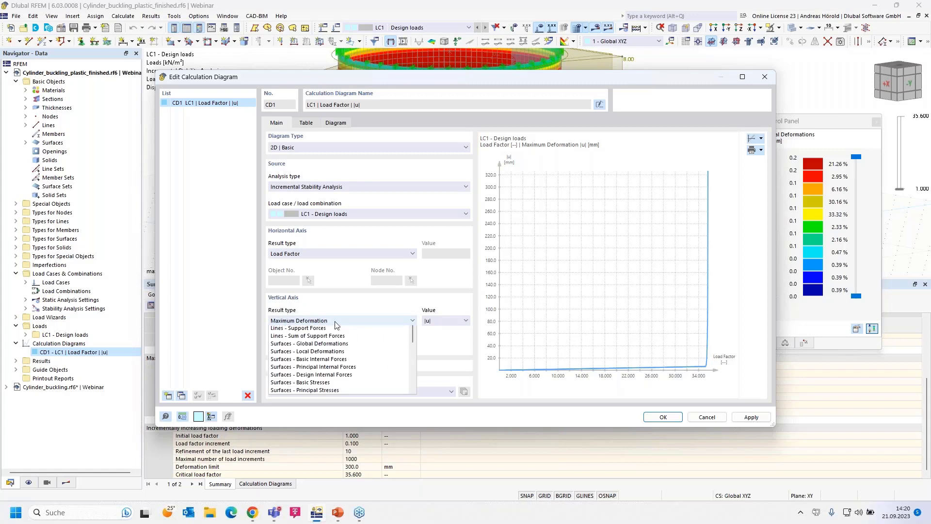
click(337, 325)
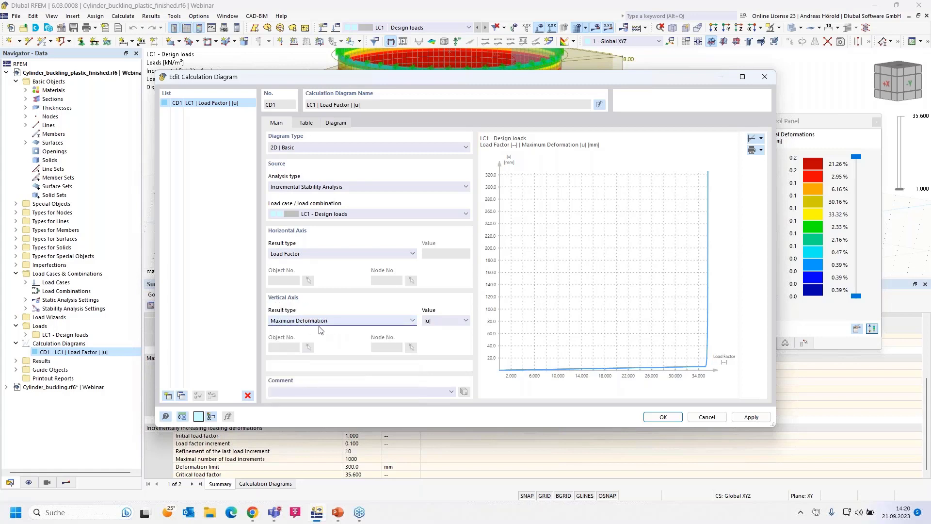
Enlarge the load factor–deformation diagram, check its graphics printing options, and close it without printing.
click(742, 77)
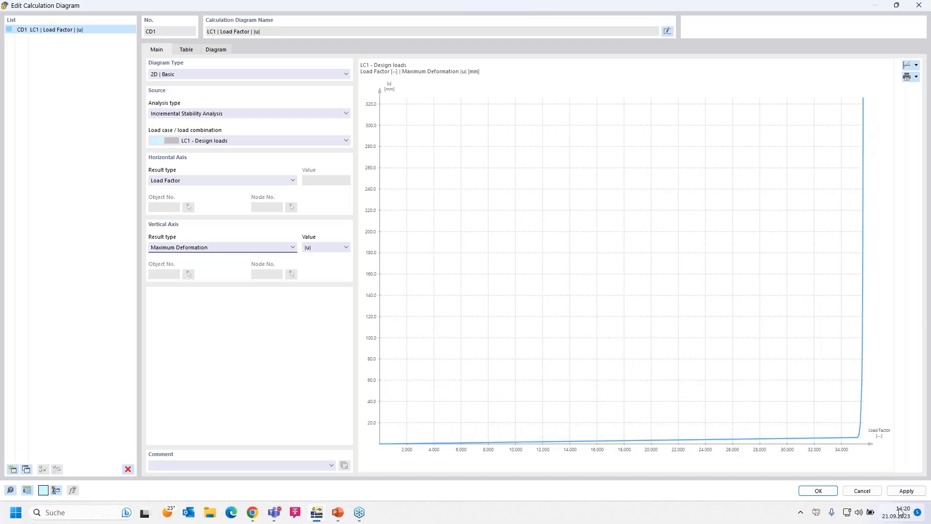
click(917, 77)
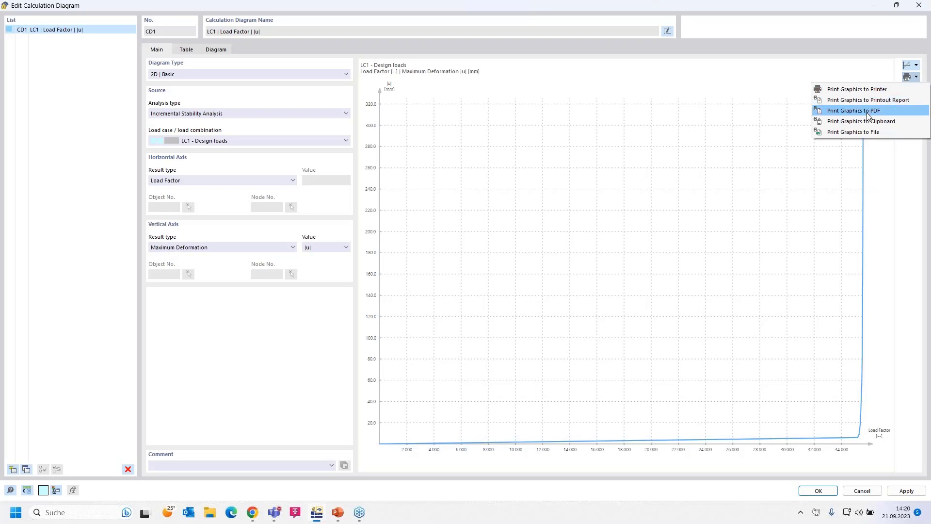
click(894, 197)
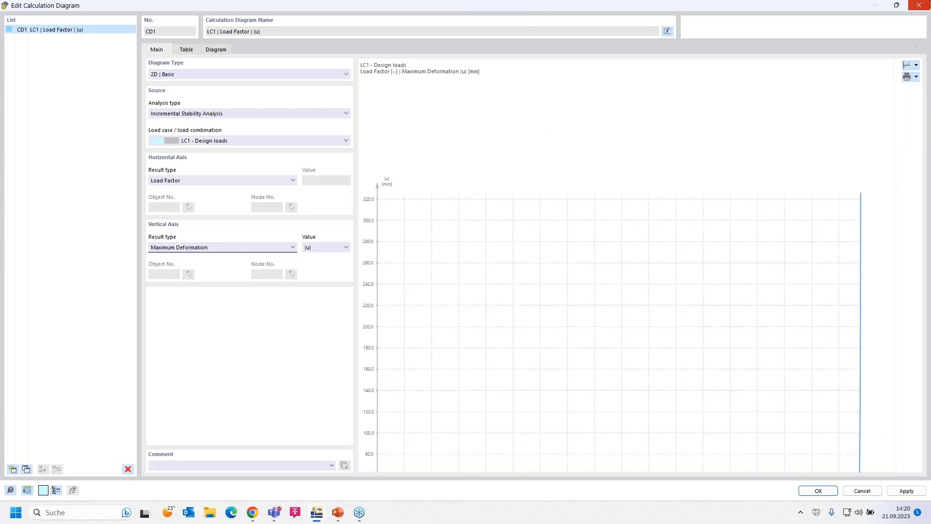
click(921, 4)
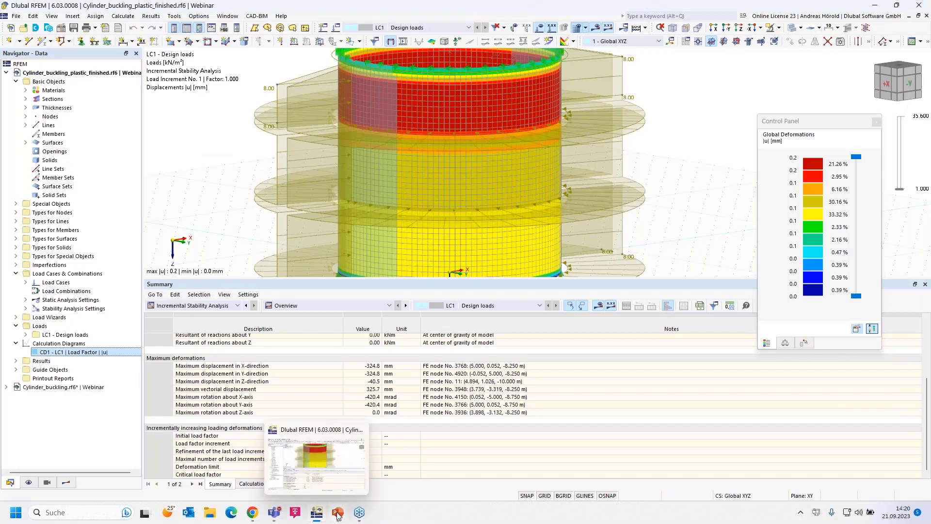
Return to the PowerPoint slide show and advance to the Analysis slide on overall relative slenderness.
mouse_move(339, 517)
click(338, 461)
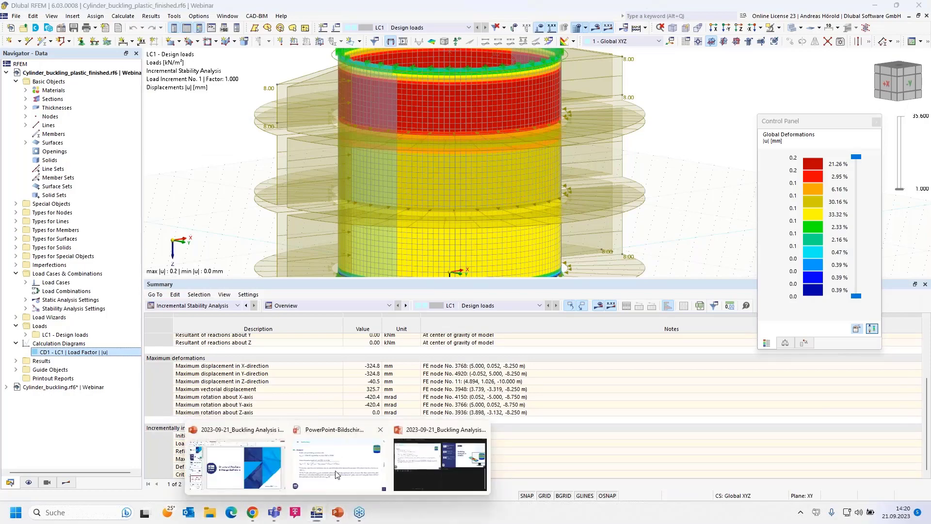
click(688, 426)
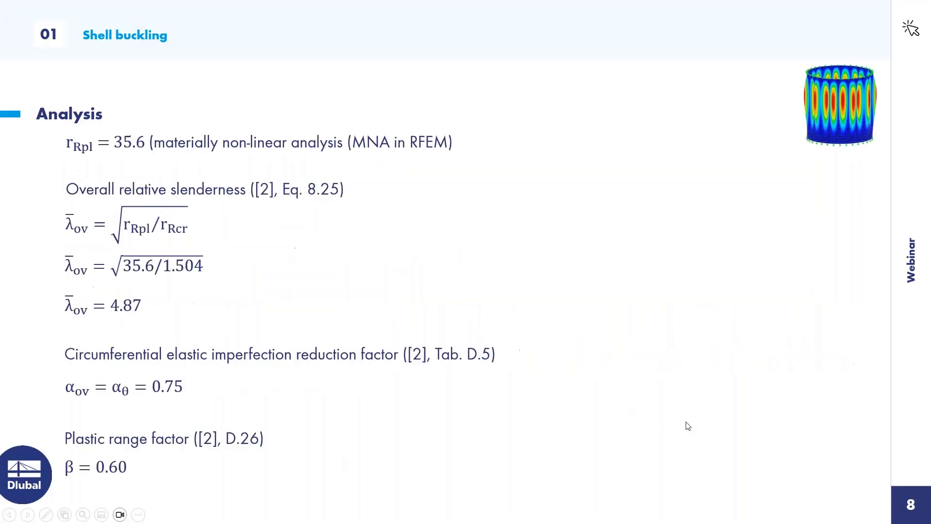
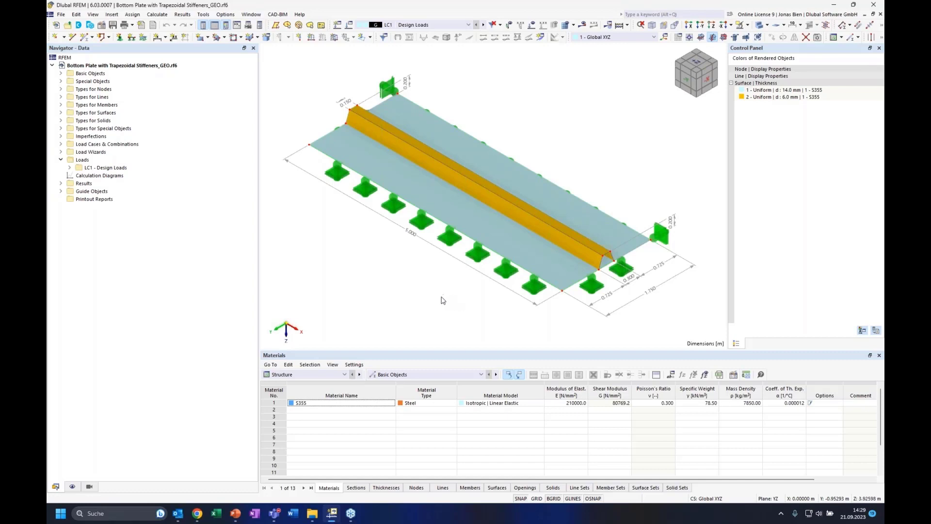
Locate the S355 material among the basic objects of the stiffened plate model and inspect the base plate surface.
click(60, 73)
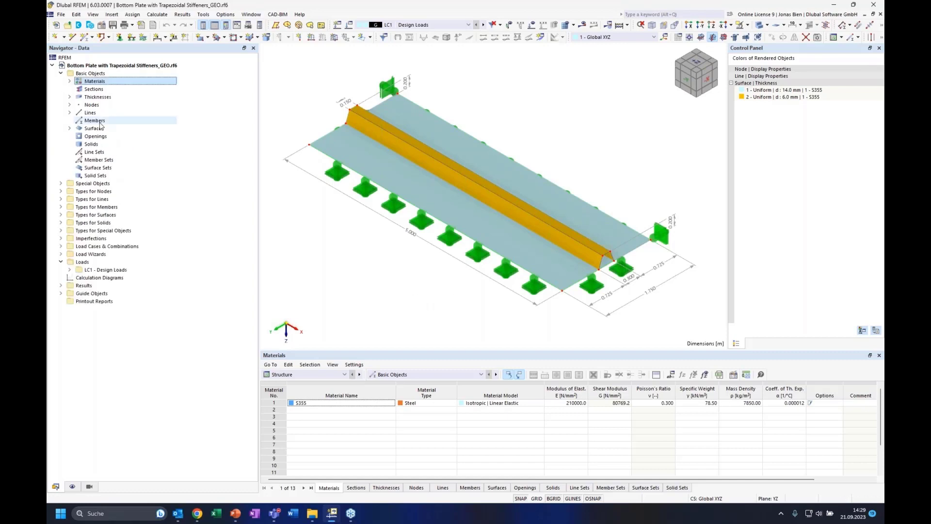
click(69, 81)
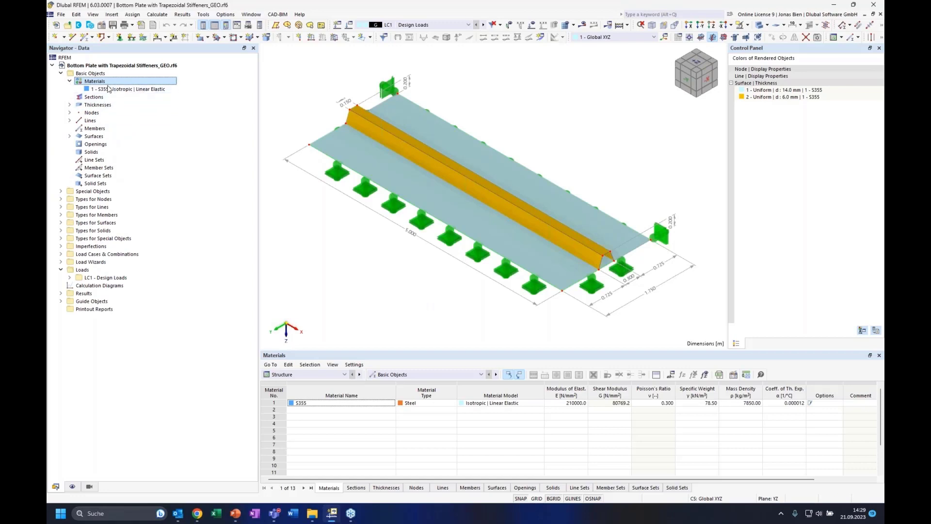
click(128, 90)
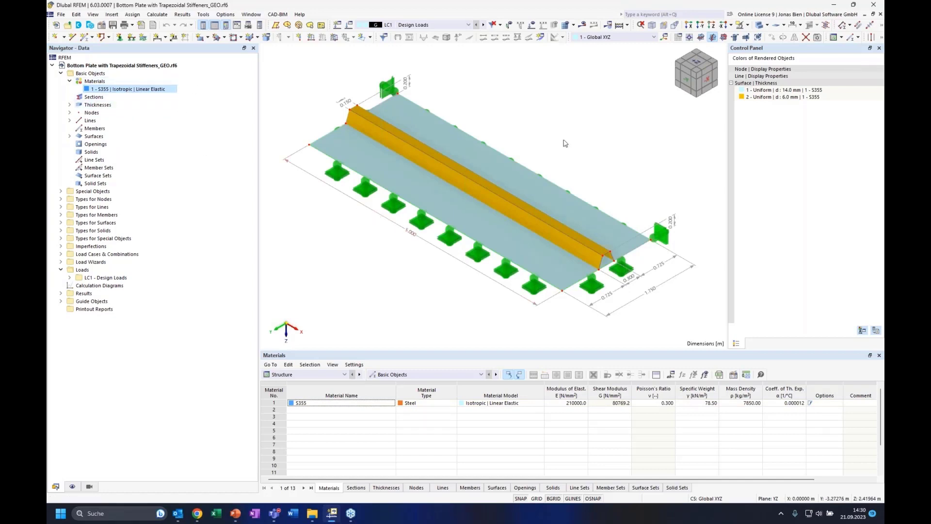
middle_drag(558, 139, 561, 139)
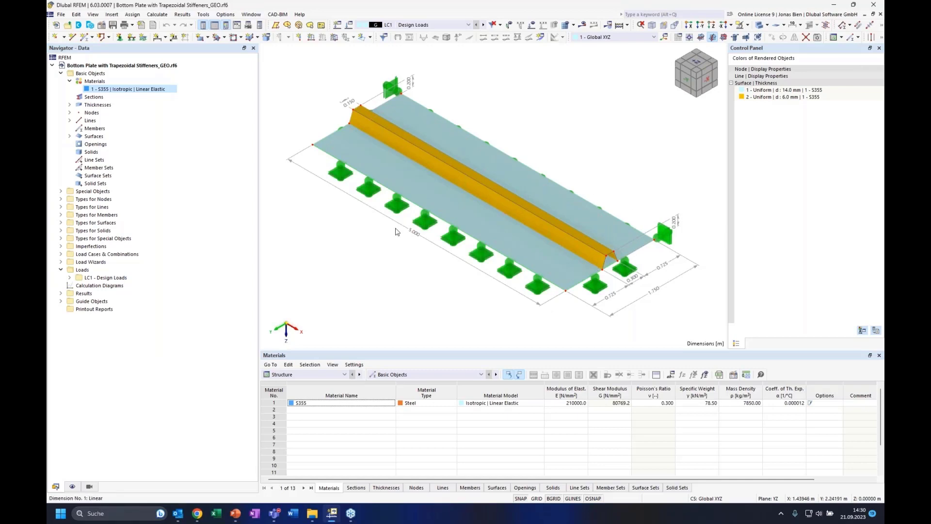
click(490, 231)
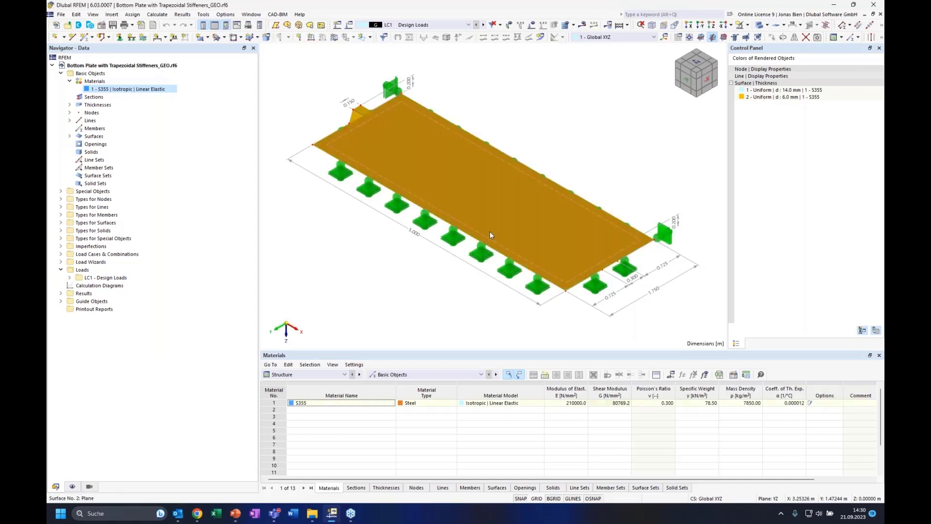
click(418, 294)
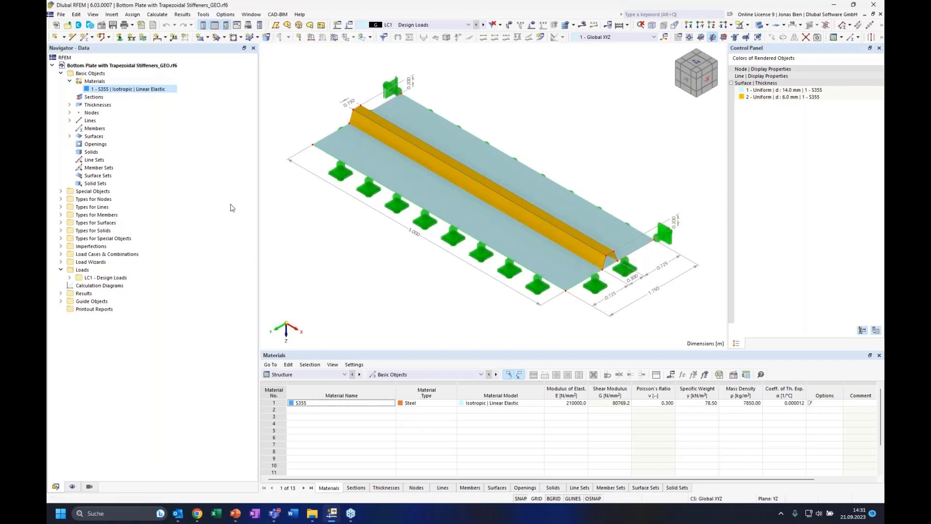
Hide the dimensions in the model view and display the loads of LC1 - Design Loads.
click(73, 486)
scroll(104, 436, down, 9)
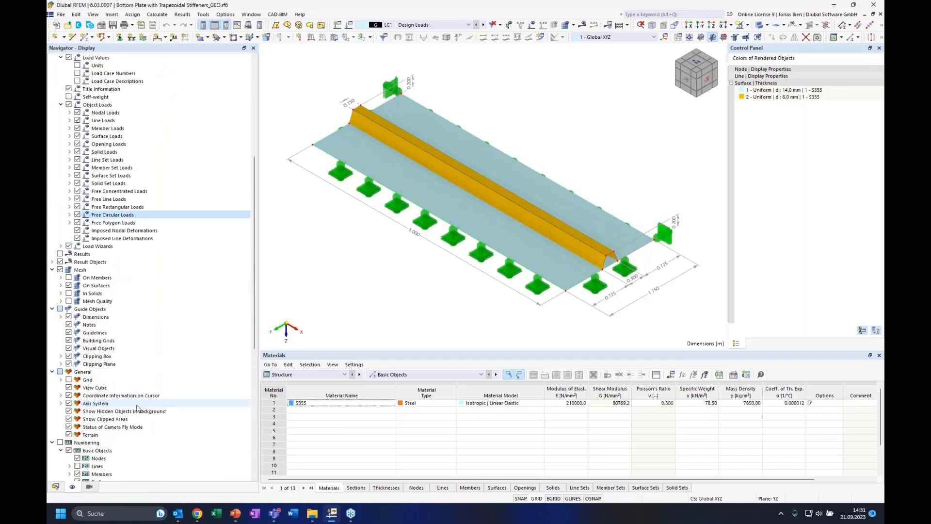
click(69, 317)
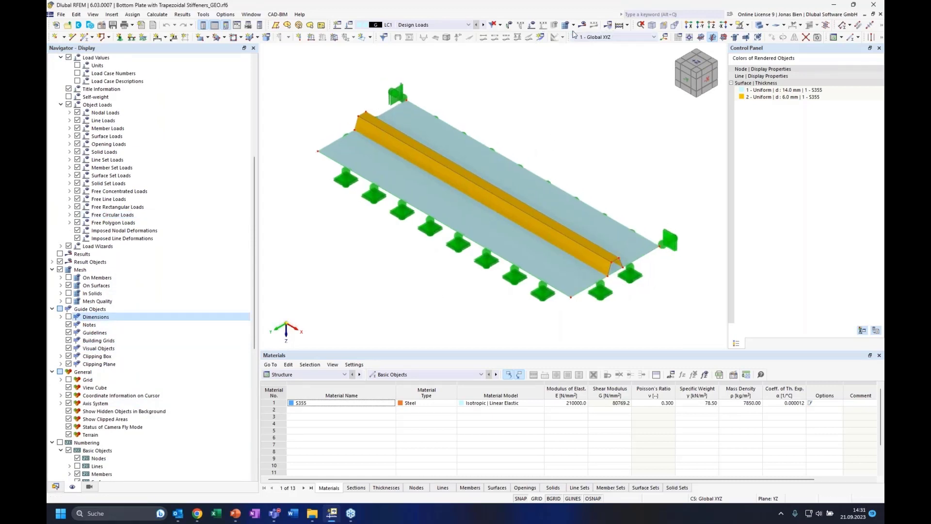
click(533, 25)
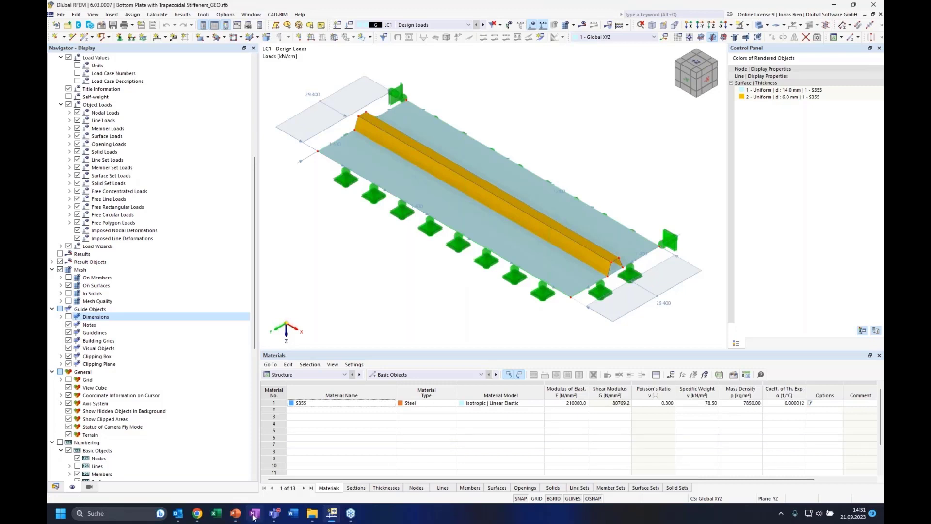
Switch to the PowerPoint slide on the stiffened plate example to check its loading, and return to the model data in RFEM.
key(alt+Tab)
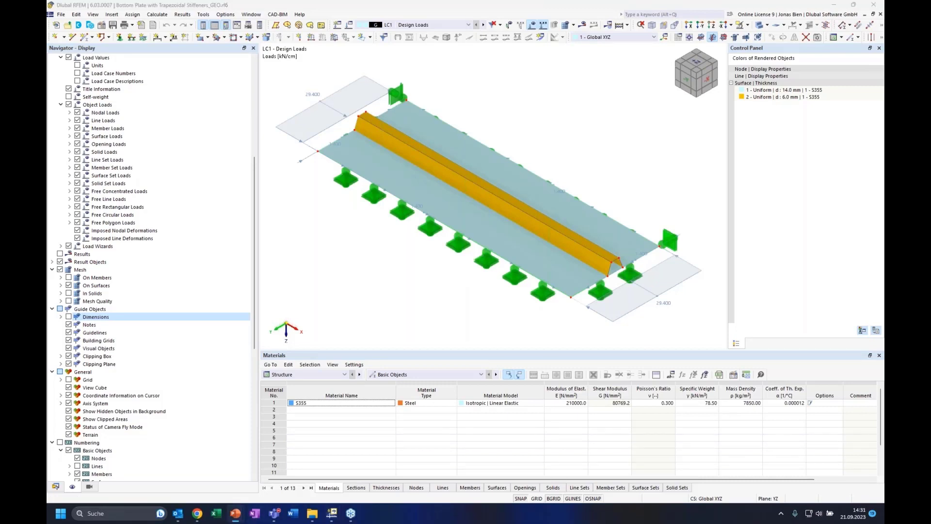
key(shift+F5)
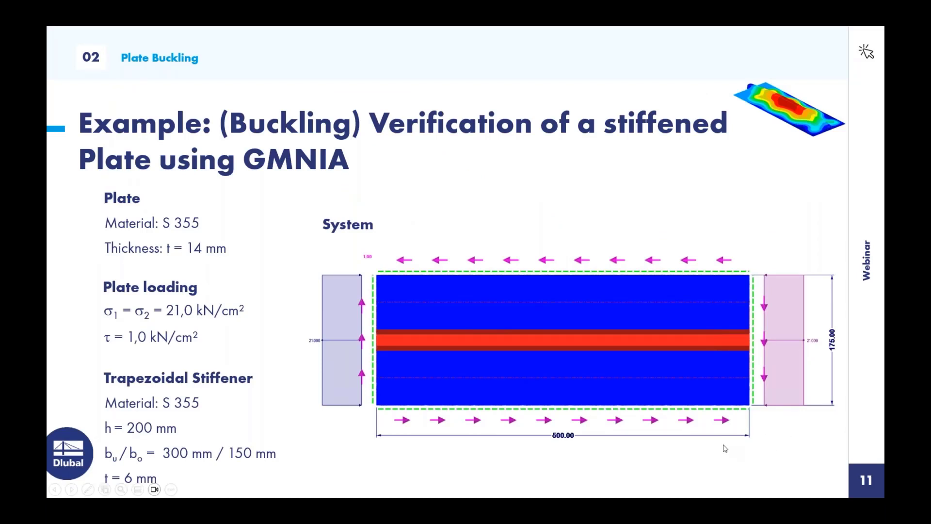
key(alt+Tab)
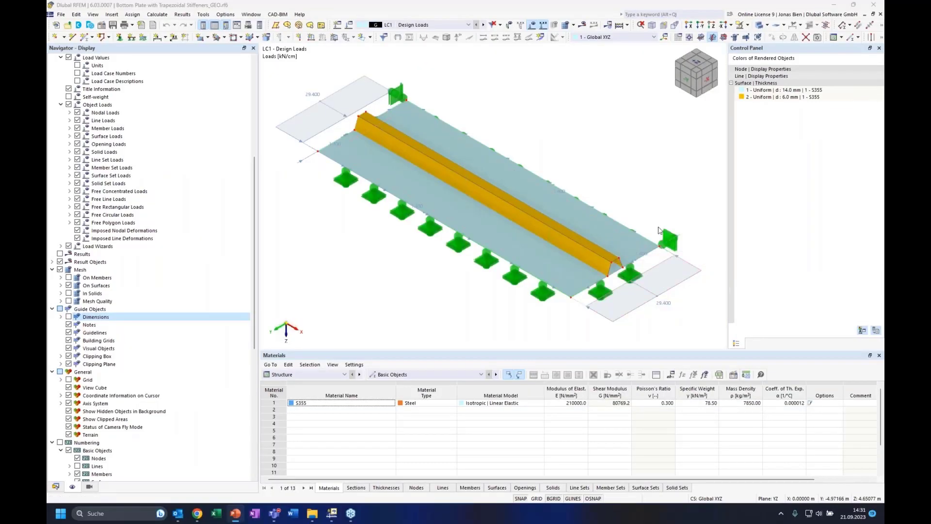
click(55, 486)
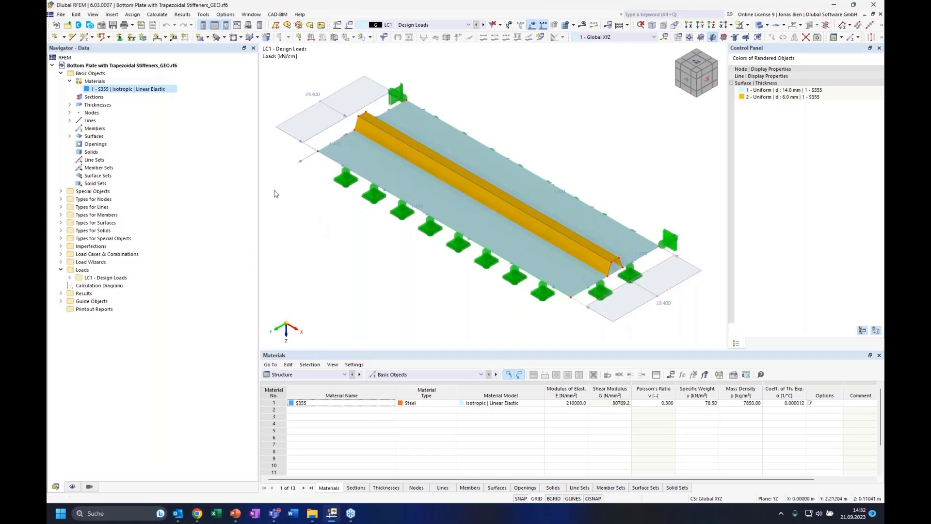
Inspect the plate's supports and loads, and review line load No. 2 and its coordinate system options without changing it.
ctrl+middle_drag(384, 215, 371, 286)
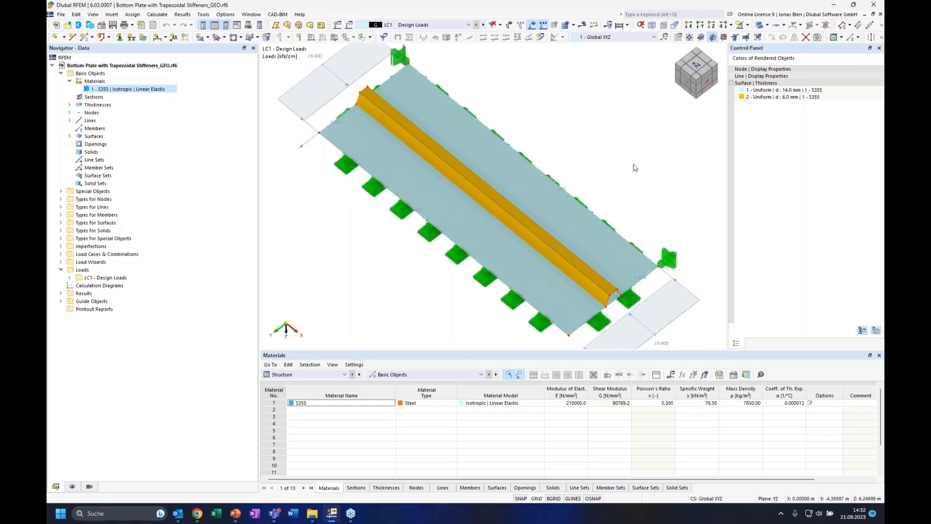
middle_drag(633, 165, 634, 153)
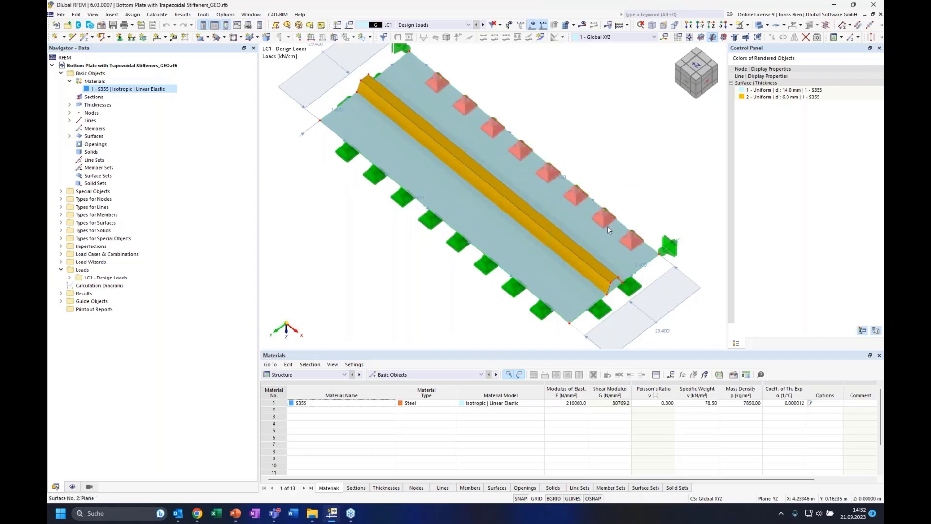
ctrl+middle_drag(647, 166, 665, 130)
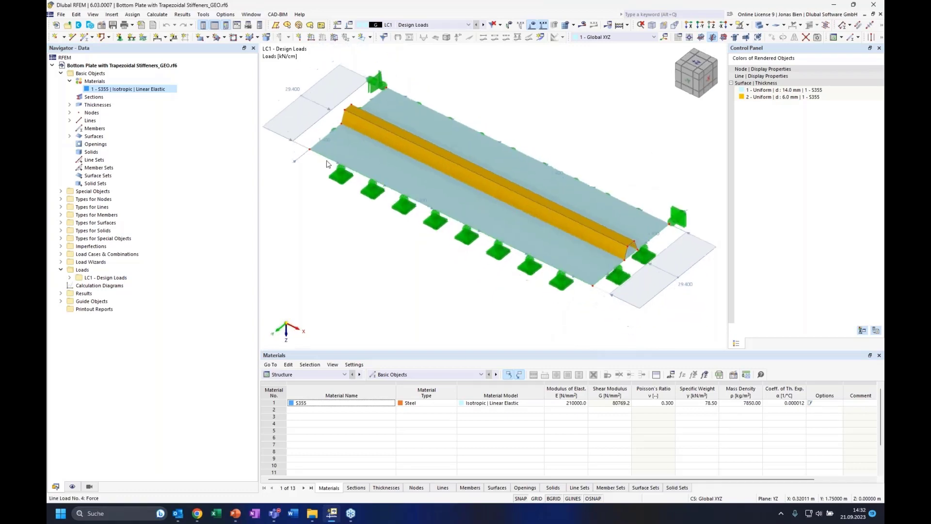
mouse_move(318, 142)
mouse_move(567, 121)
ctrl+middle_down()
mouse_move(577, 123)
mouse_move(550, 119)
ctrl+middle_up()
mouse_move(319, 125)
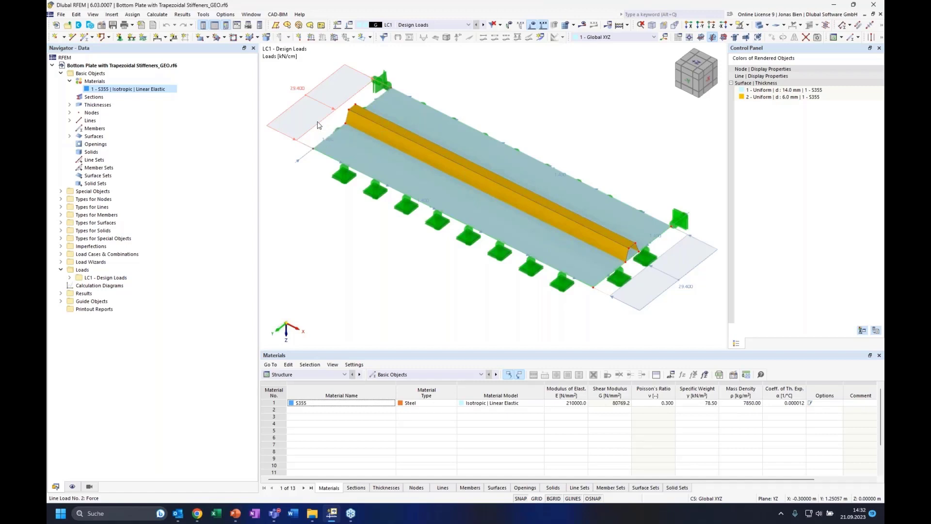
double_click(318, 125)
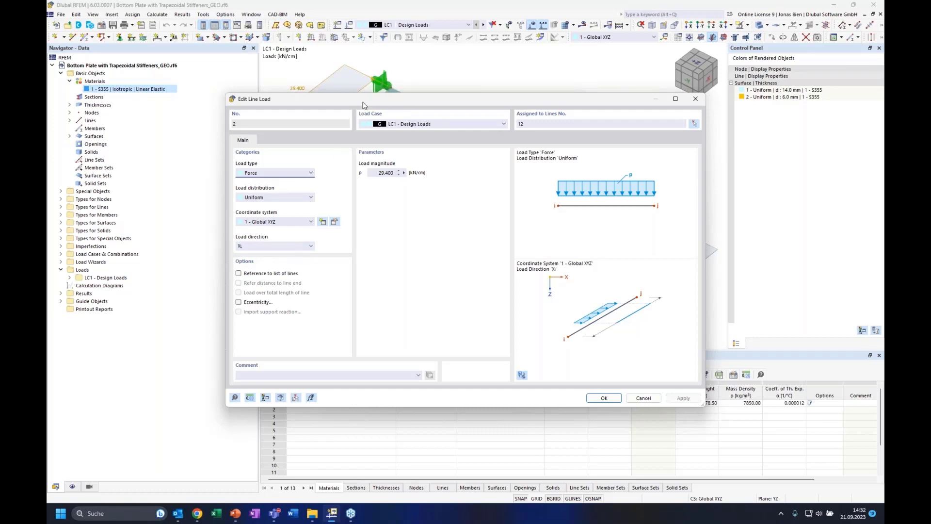
drag(365, 104, 522, 113)
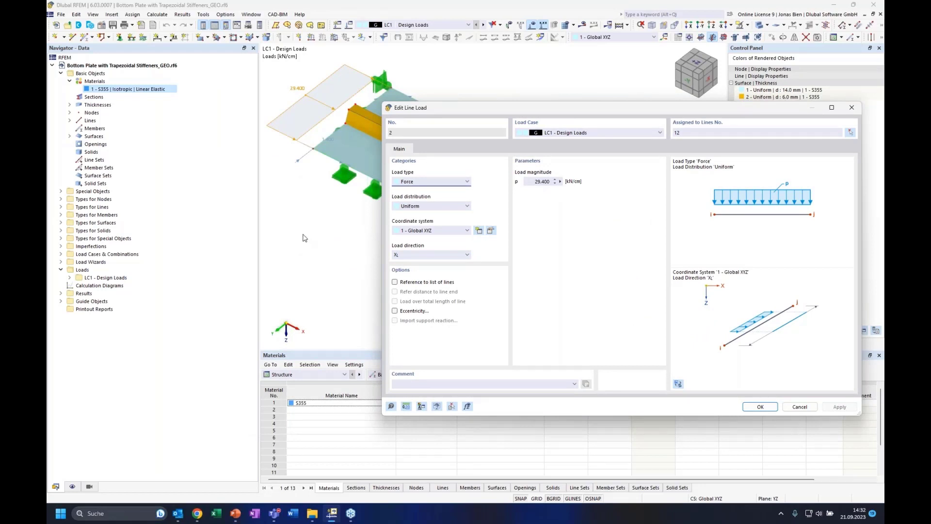
click(439, 230)
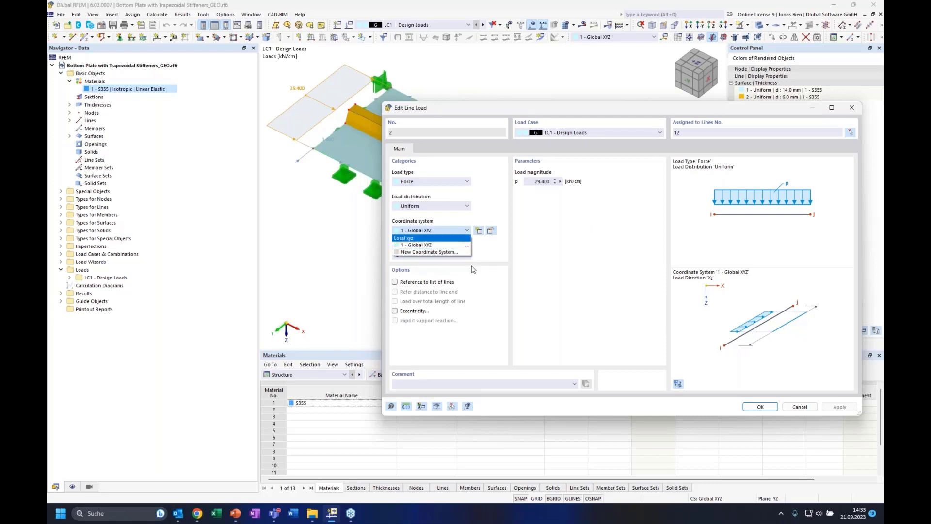
click(849, 108)
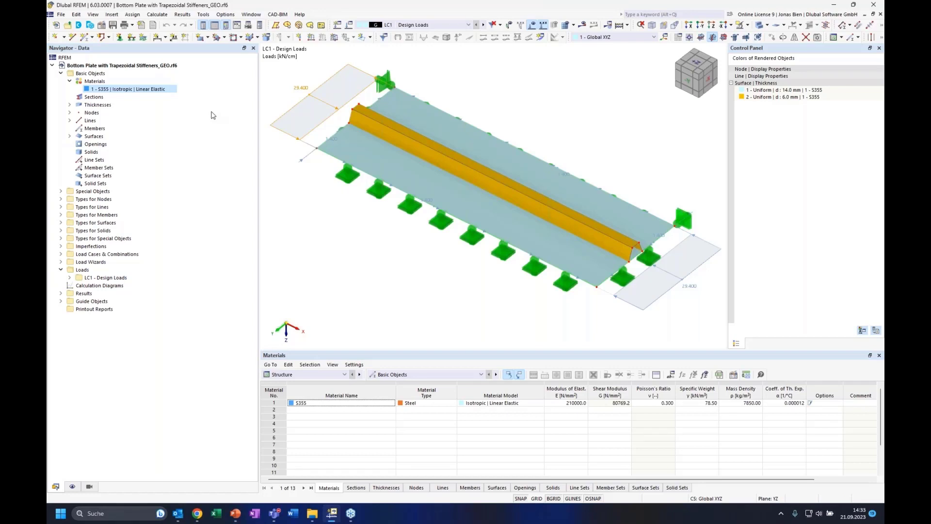
Activate the Nonlinear Material Behavior and Structure Stability add-ons in the model's base data.
right_click(135, 68)
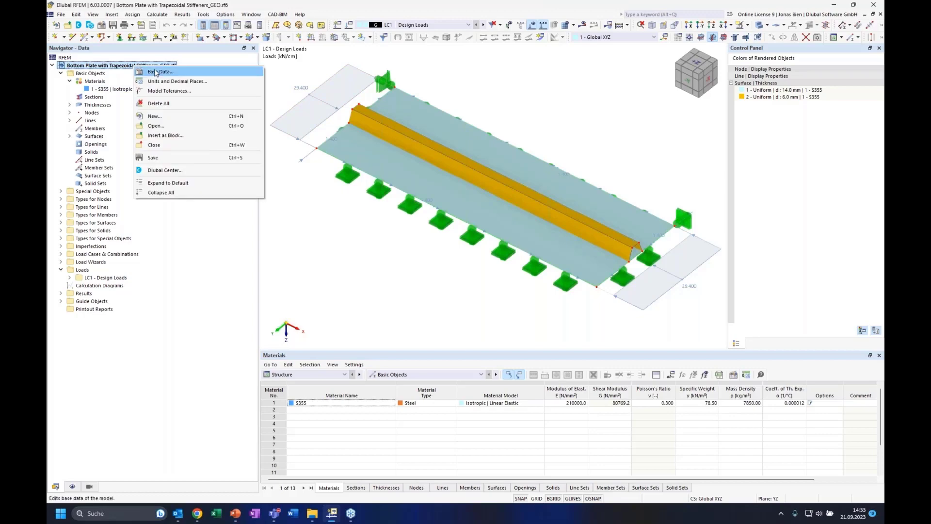
click(160, 72)
click(325, 87)
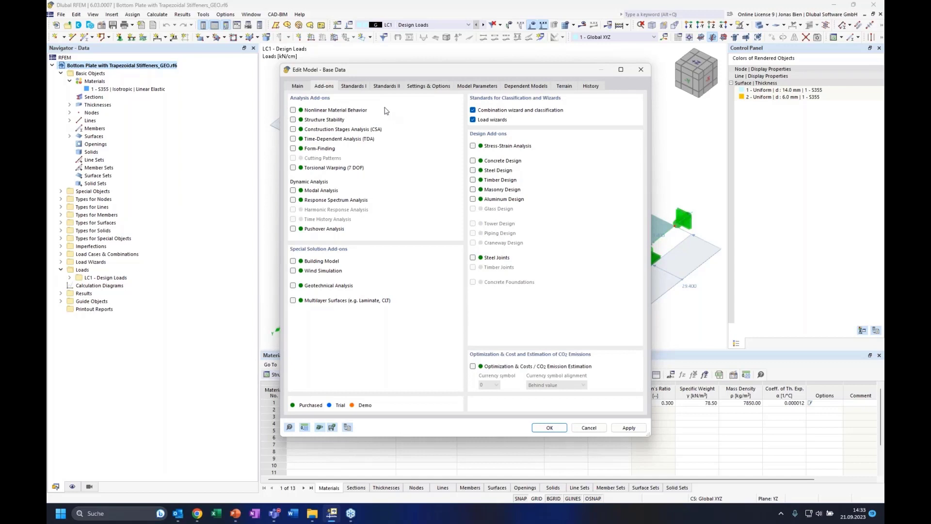
click(293, 110)
click(293, 121)
click(549, 428)
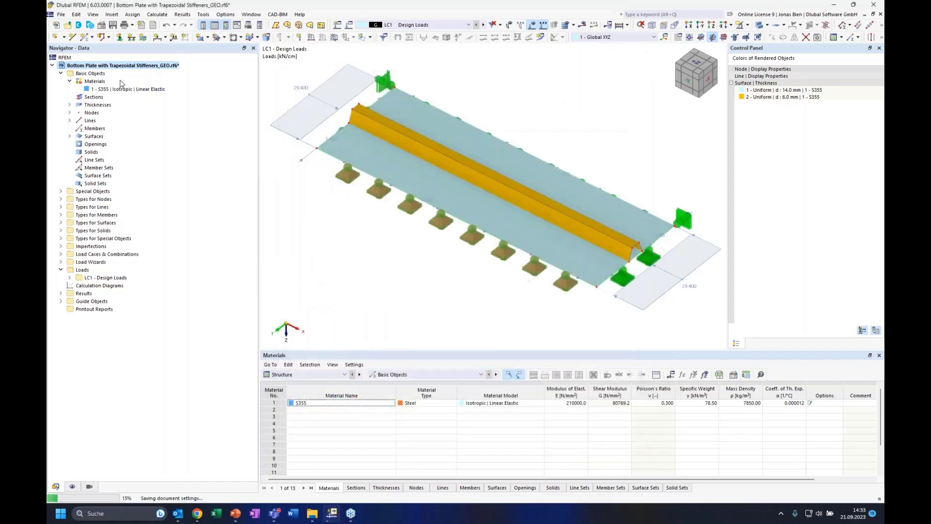
Set the material model of the S355 steel to Isotropic | Plastic (Surfaces/Solids).
double_click(128, 90)
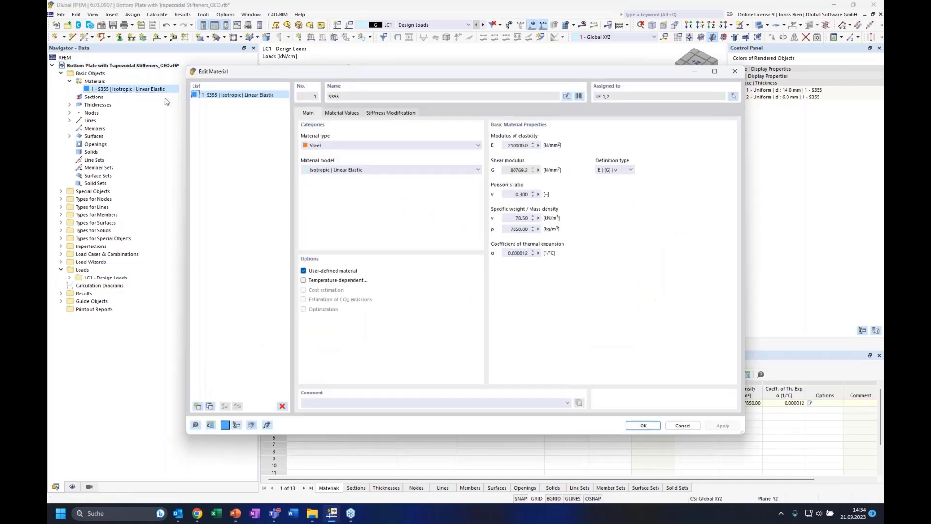
click(359, 170)
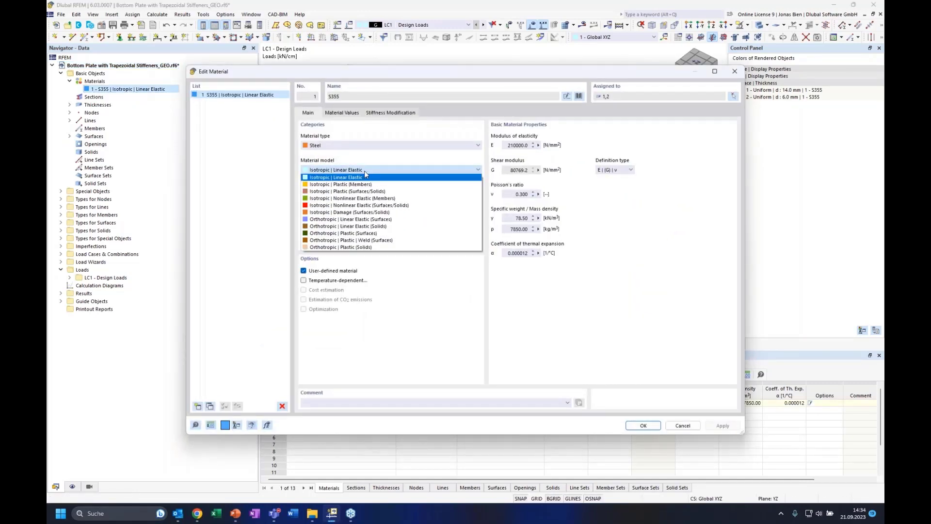
click(343, 192)
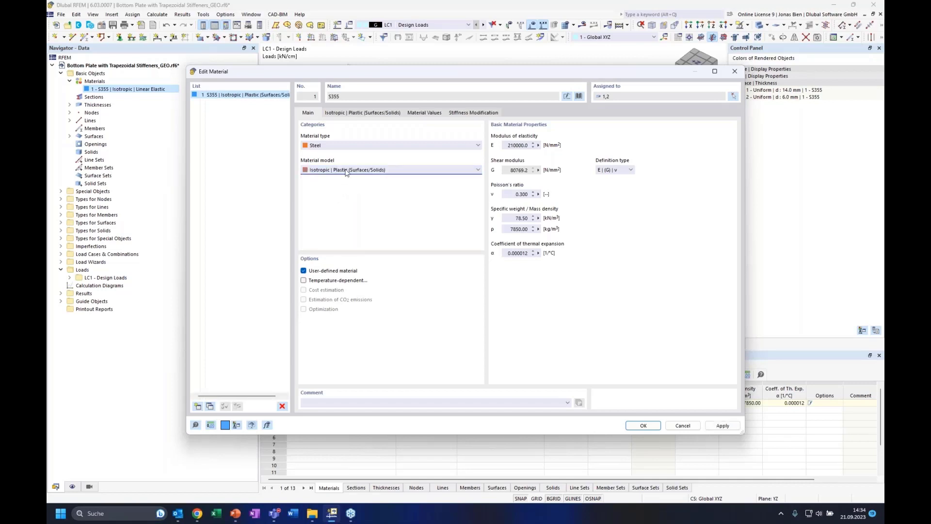
click(392, 175)
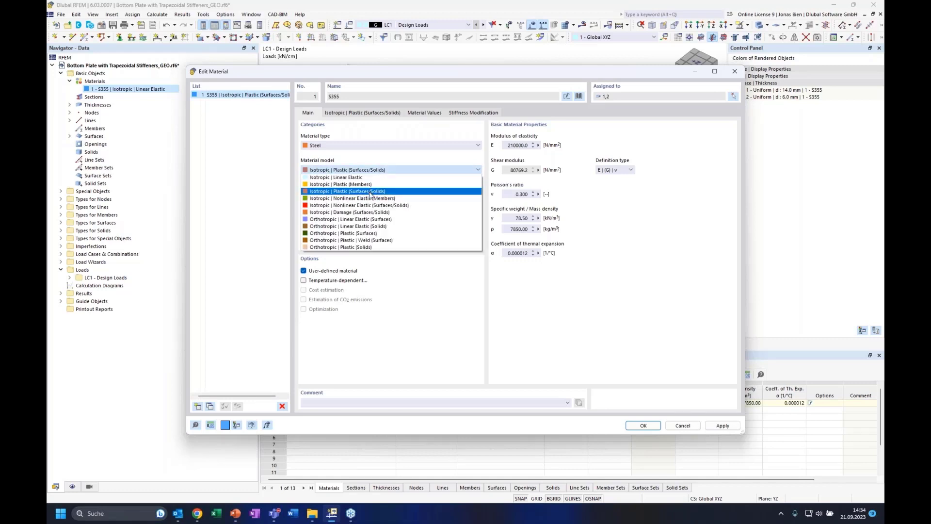
click(370, 192)
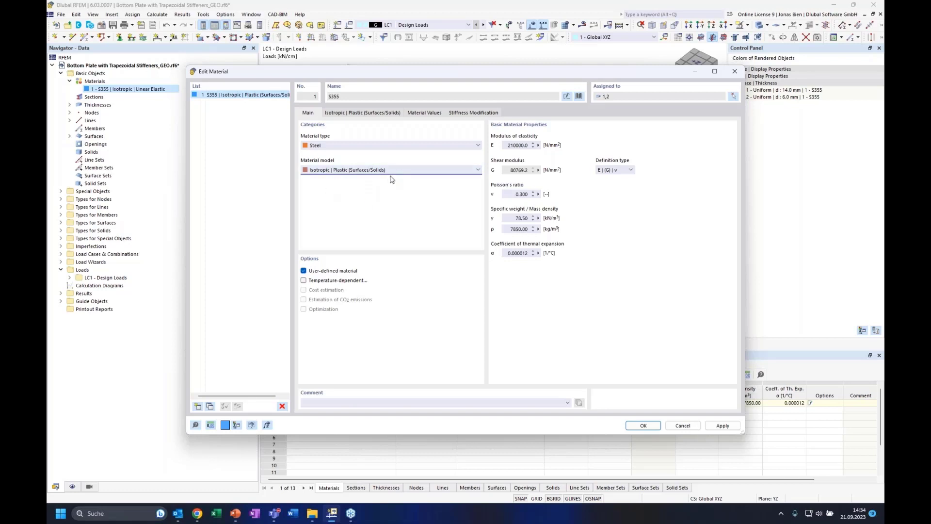
Review the S355 plastic parameters and stress failure hypothesis options, and switch to the PowerPoint presentation.
click(377, 115)
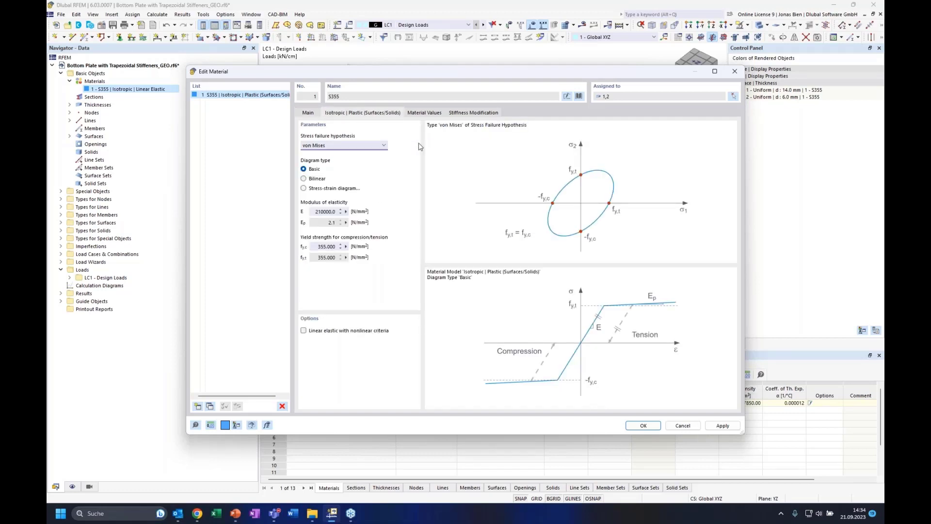
click(365, 149)
click(364, 147)
key(alt+Tab)
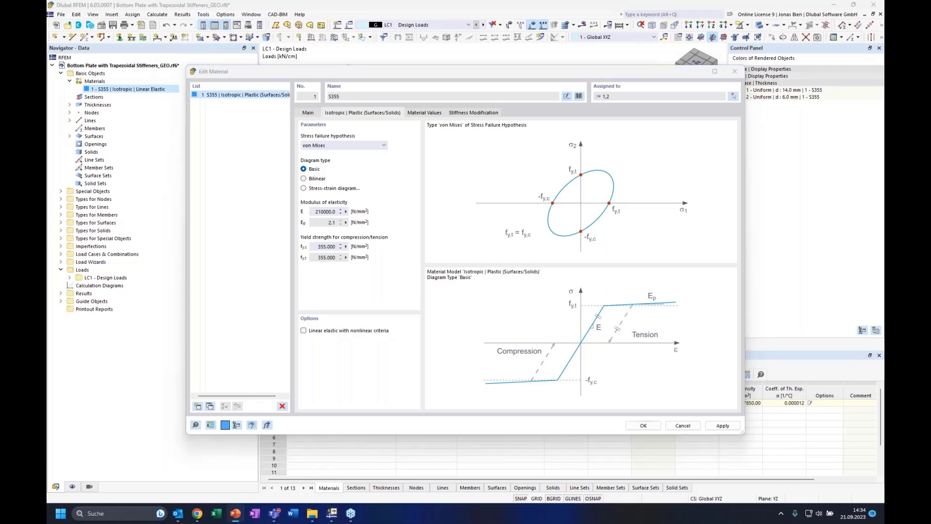
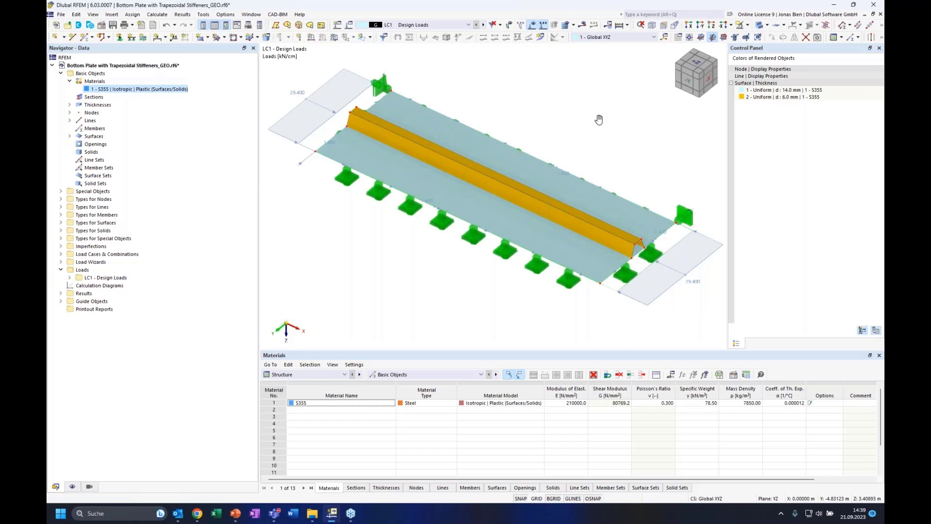
Activate the critical load calculation with the Structure Stability add-on for load case LC1 Design Loads.
middle_drag(599, 120, 602, 118)
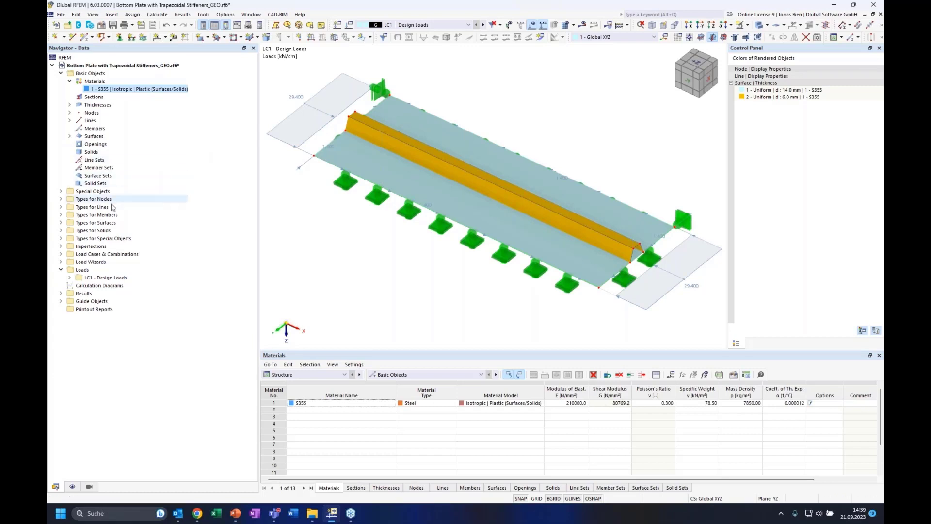
click(69, 279)
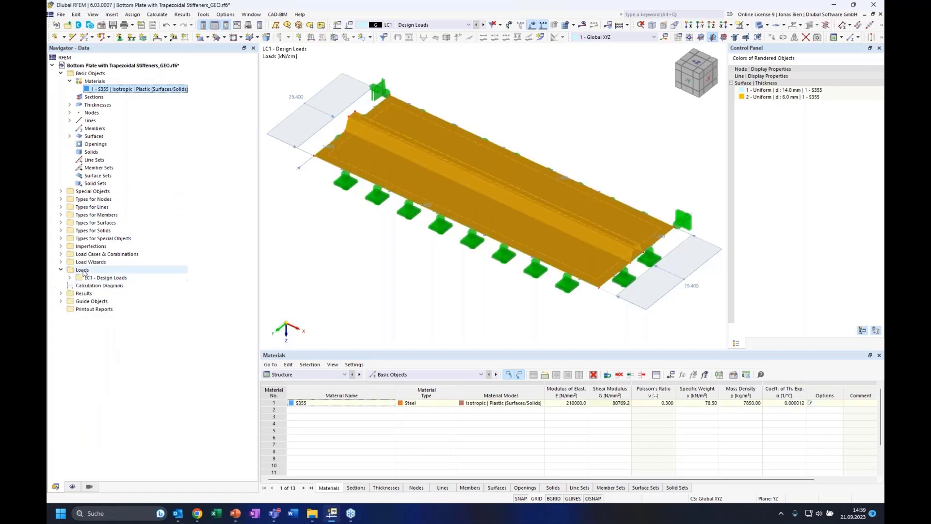
click(60, 254)
click(70, 262)
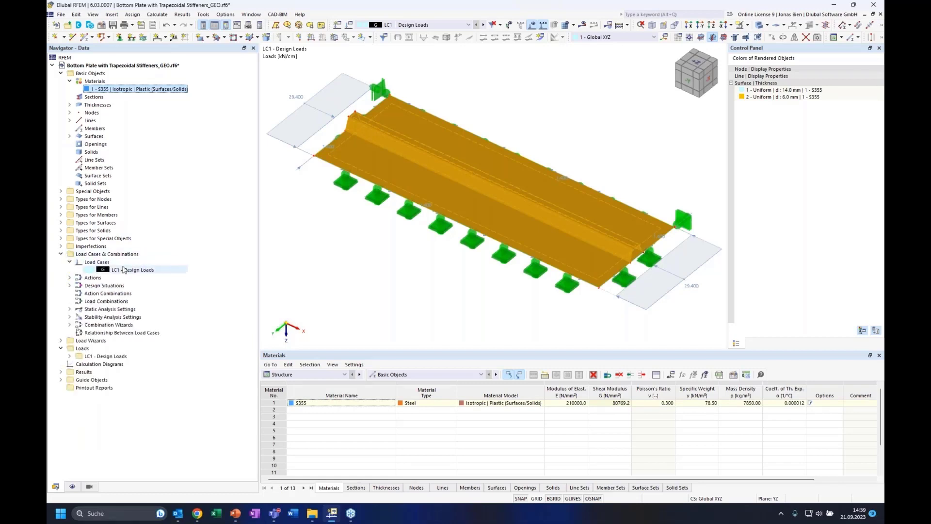
click(139, 271)
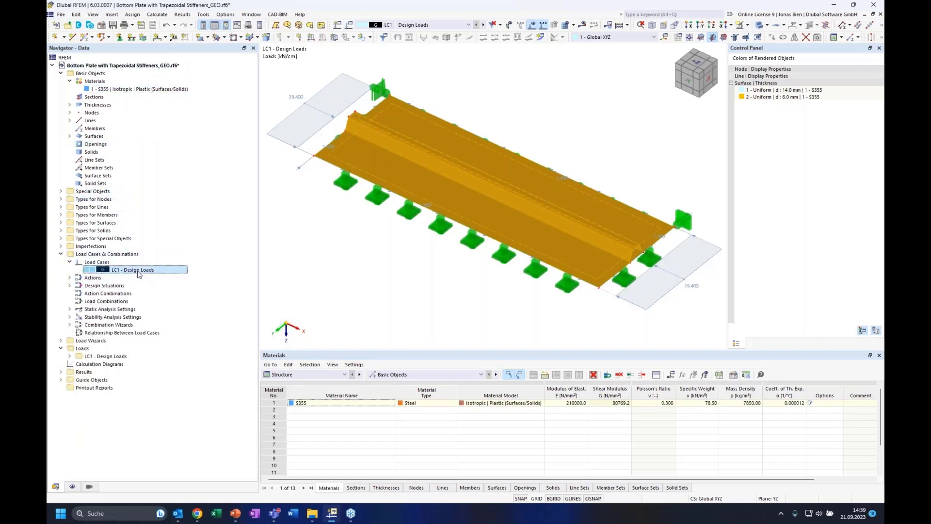
double_click(138, 271)
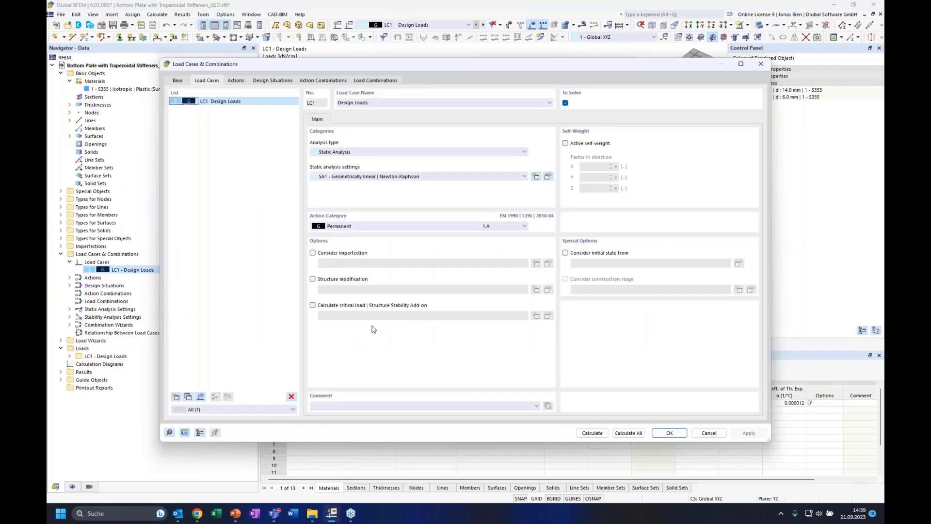
click(313, 305)
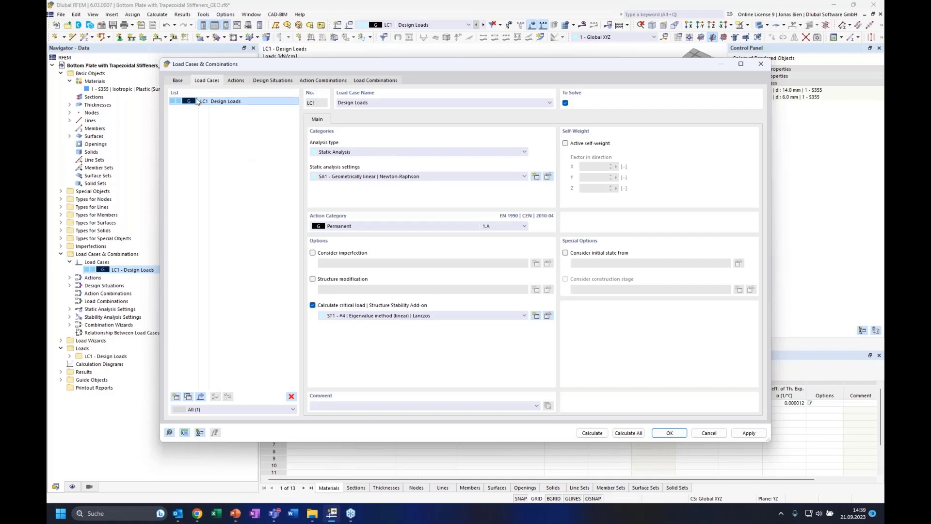
Set the number of lowest eigenvalues to 20 in stability analysis settings ST1 and accept the load case changes.
click(548, 316)
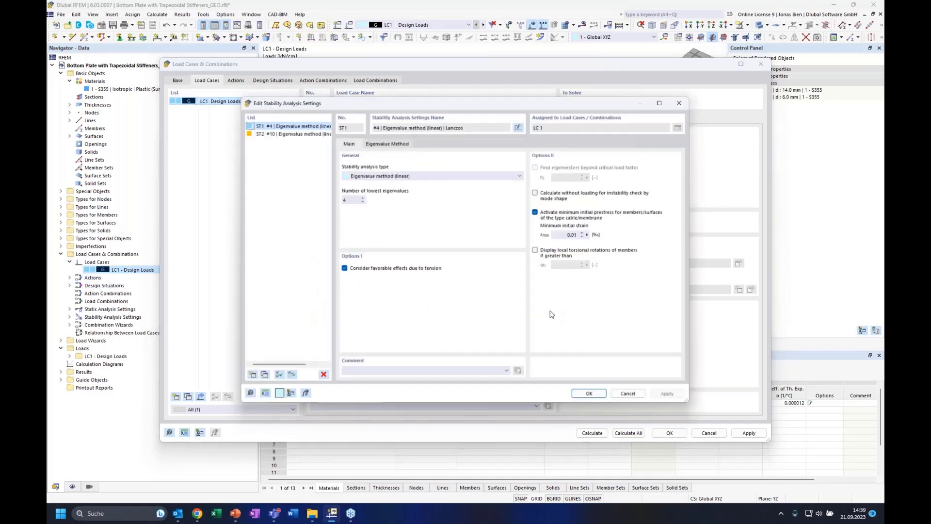
double_click(350, 198)
text(20)
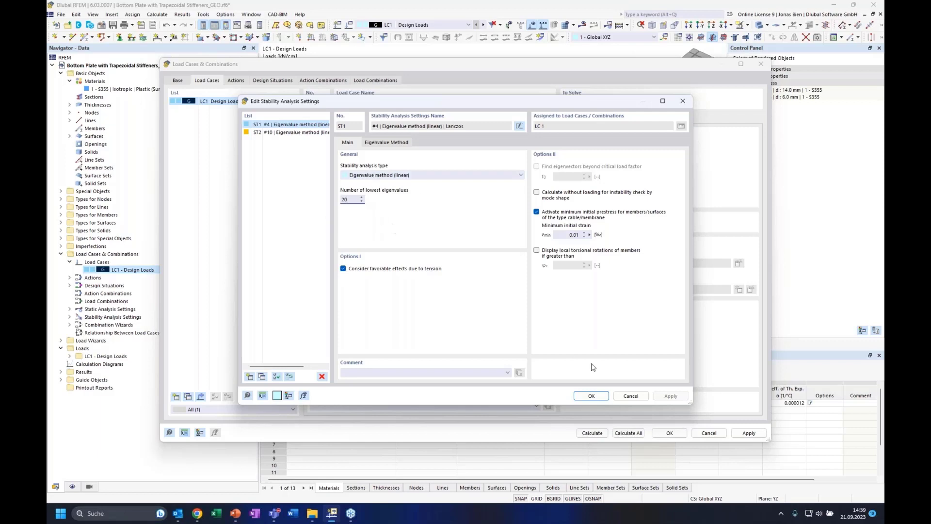
click(588, 396)
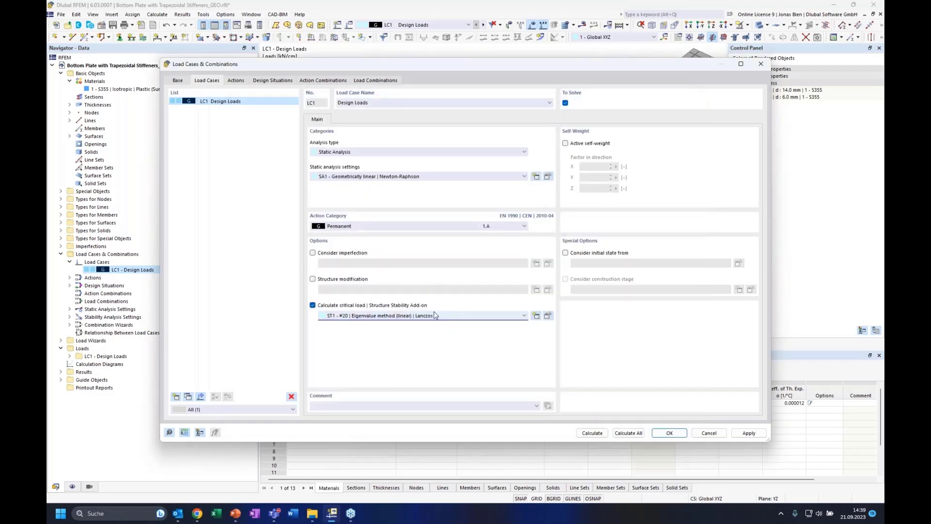
click(670, 433)
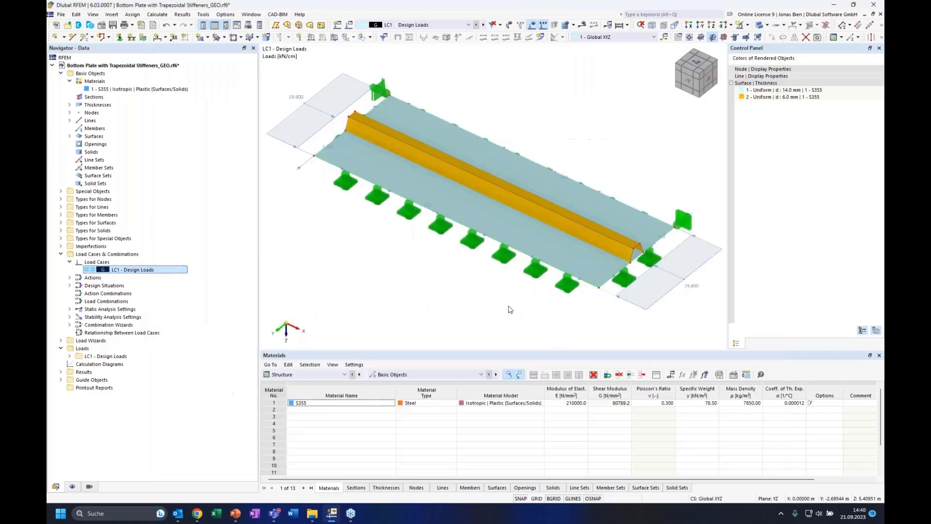
Generate and display the FE mesh with the current settings, and inspect the element size on the plate and stiffener.
middle_drag(615, 146, 597, 151)
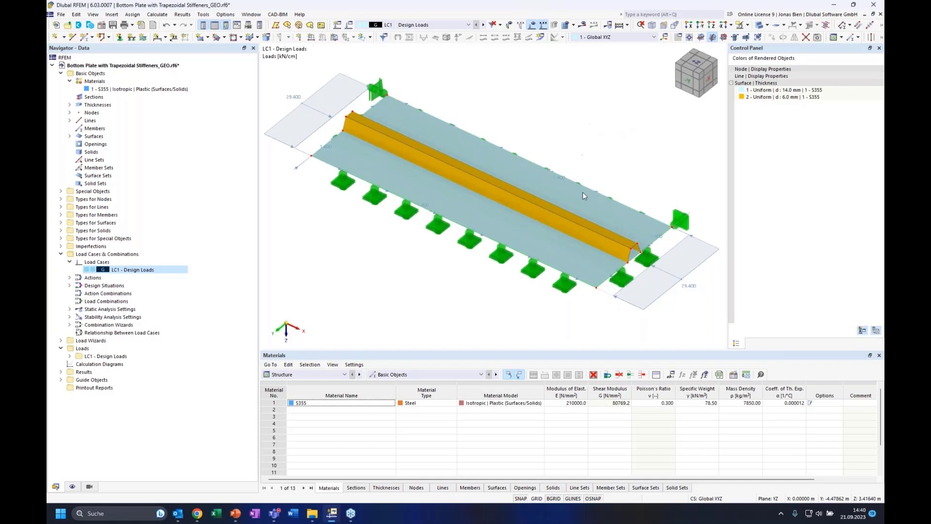
click(565, 25)
click(500, 294)
ctrl+middle_drag(620, 142, 584, 140)
scroll(533, 263, up, 3)
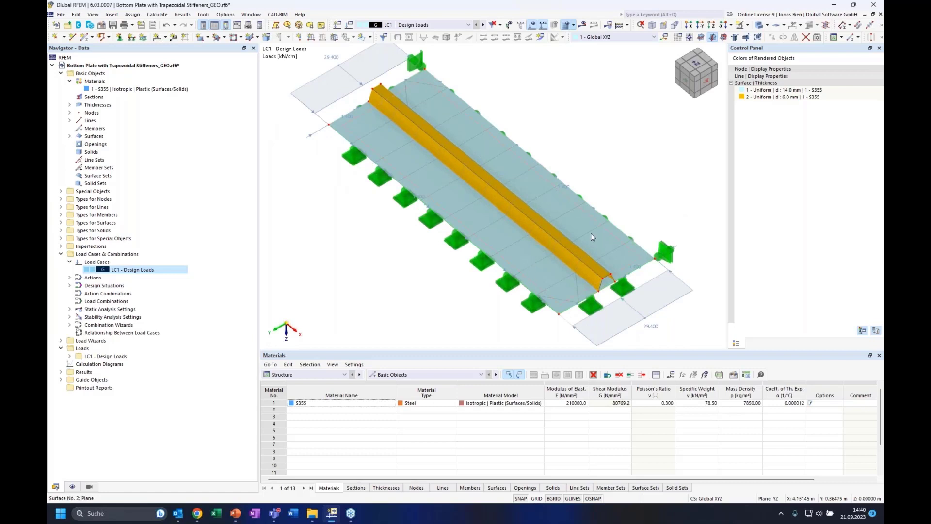
ctrl+middle_drag(556, 120, 615, 152)
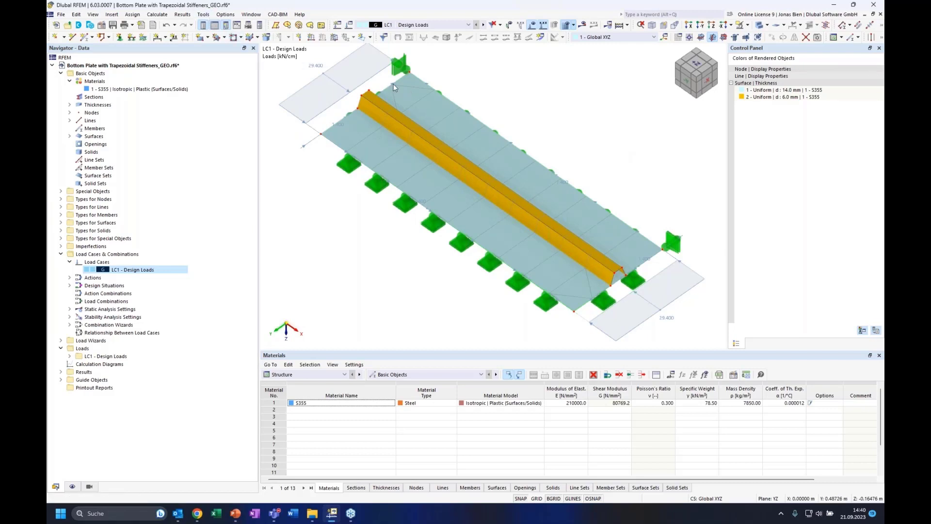
mouse_move(546, 110)
ctrl+middle_down()
mouse_move(553, 102)
mouse_move(542, 100)
mouse_move(550, 127)
ctrl+middle_up()
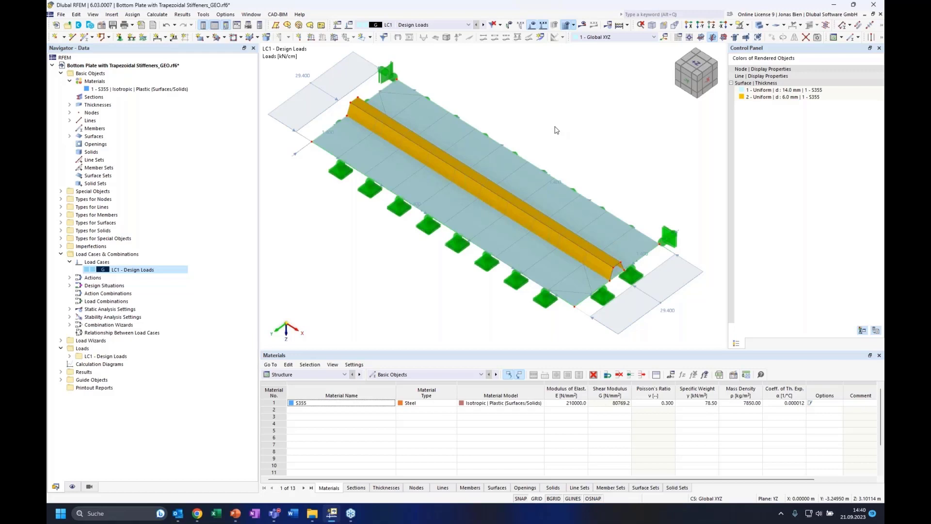
ctrl+middle_drag(555, 146, 550, 123)
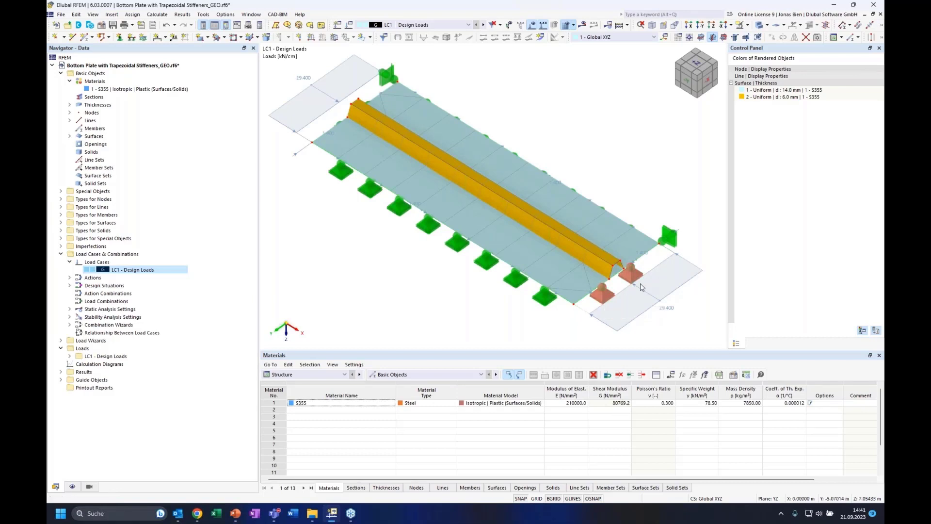
scroll(602, 300, up, 3)
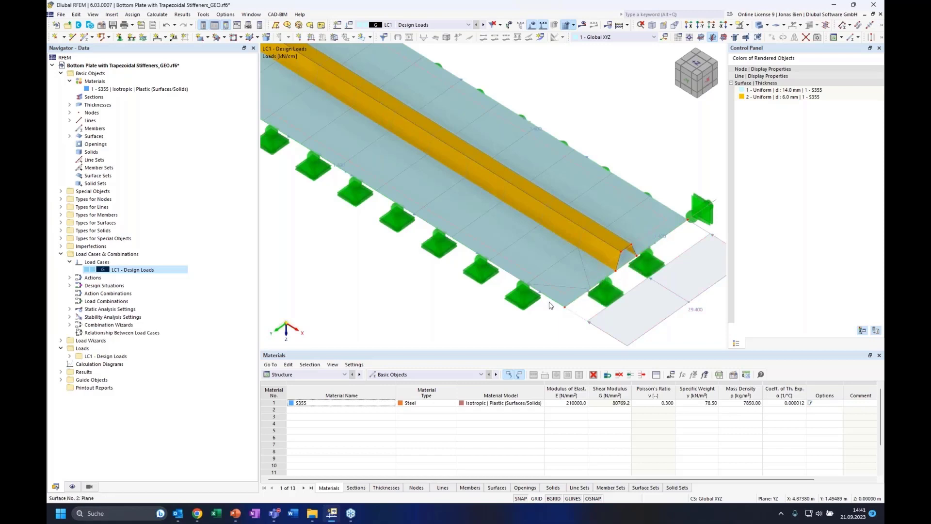
Set the target length of finite elements to 0.05 m in the mesh settings and regenerate the displayed mesh.
click(139, 15)
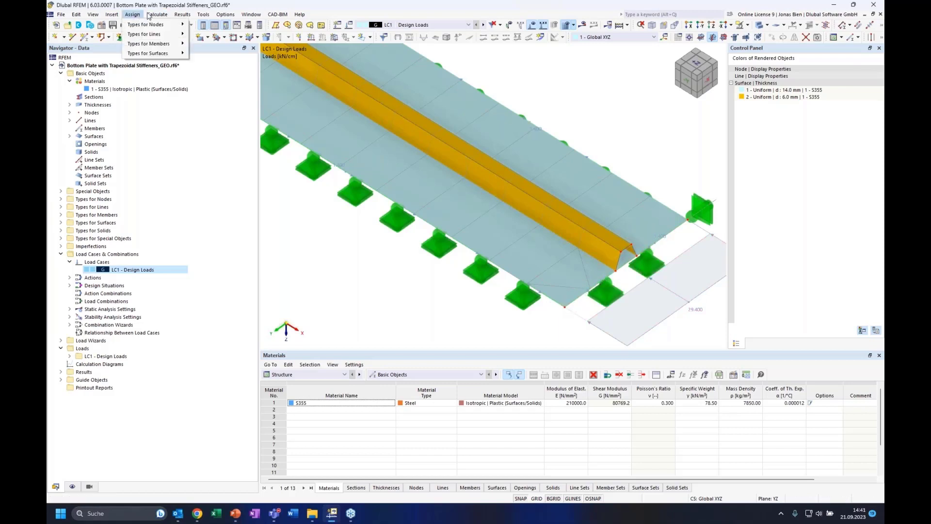
mouse_move(158, 16)
click(176, 116)
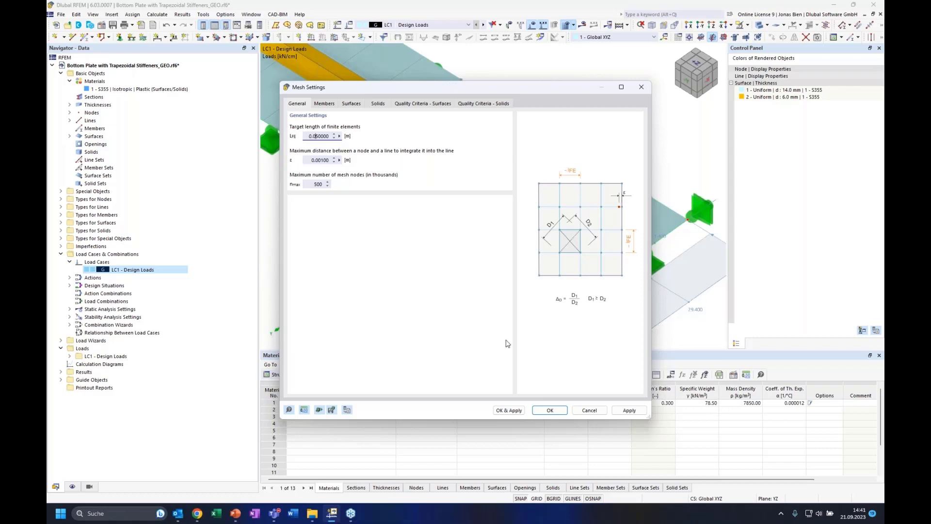
click(557, 410)
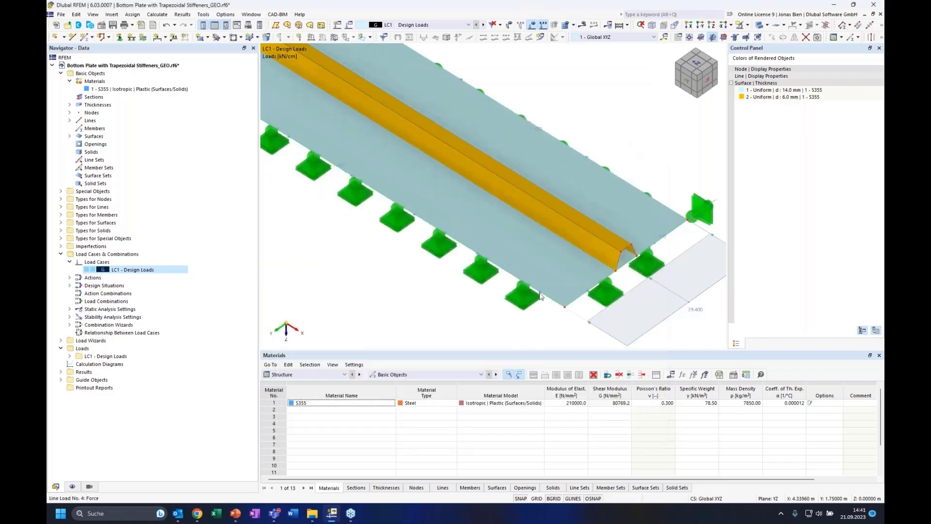
click(567, 25)
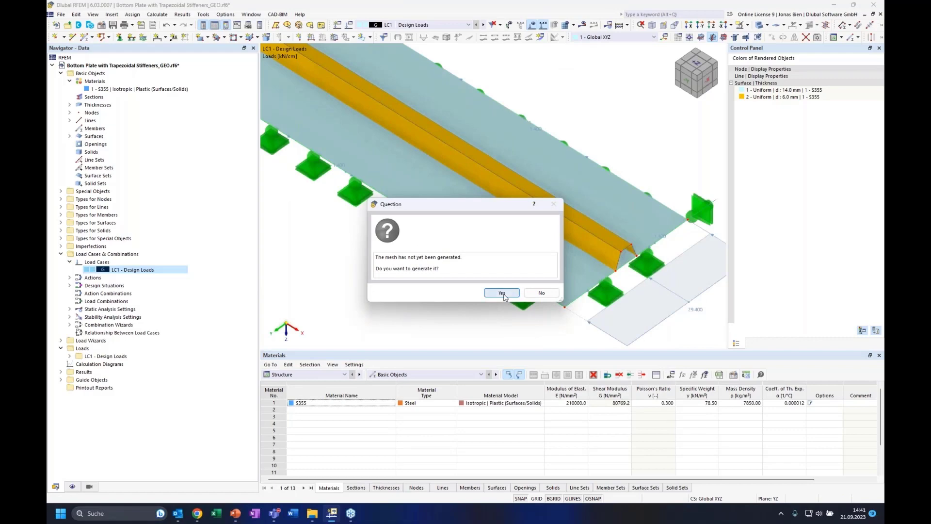
click(502, 293)
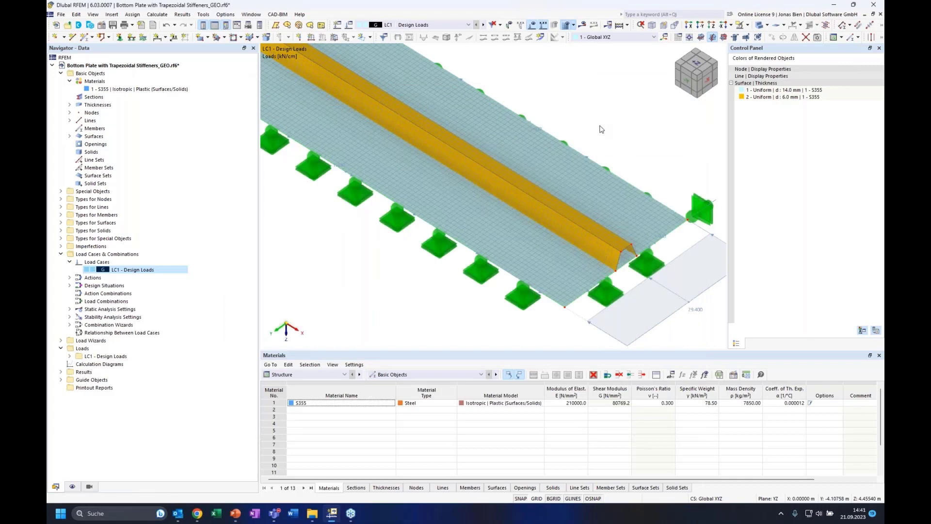
Inspect the refined mesh on the whole plate, and calculate load case LC1 to show its results.
scroll(604, 129, down, 5)
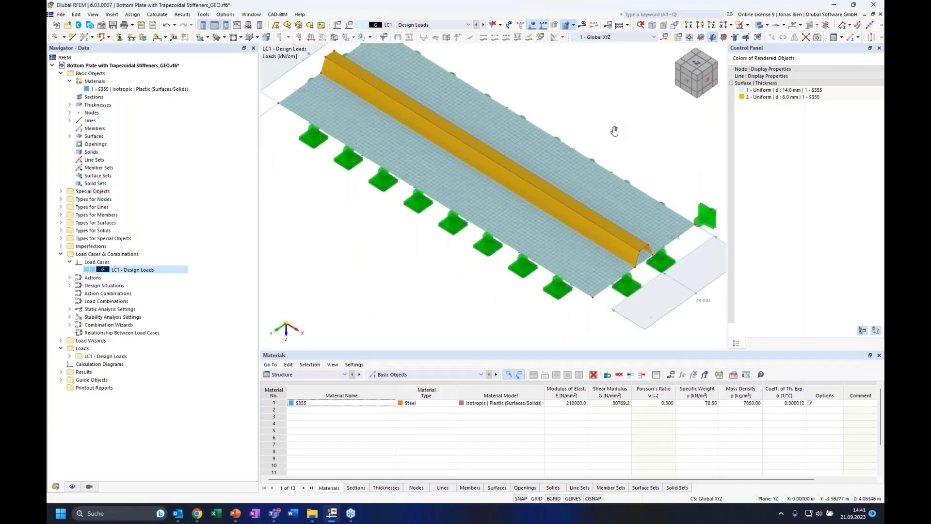
scroll(601, 145, down, 3)
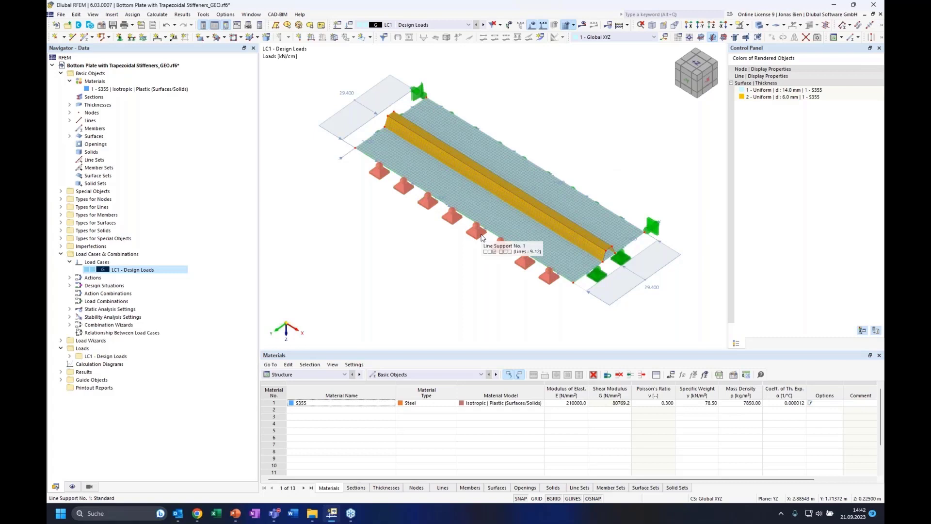
ctrl+middle_drag(590, 163, 575, 148)
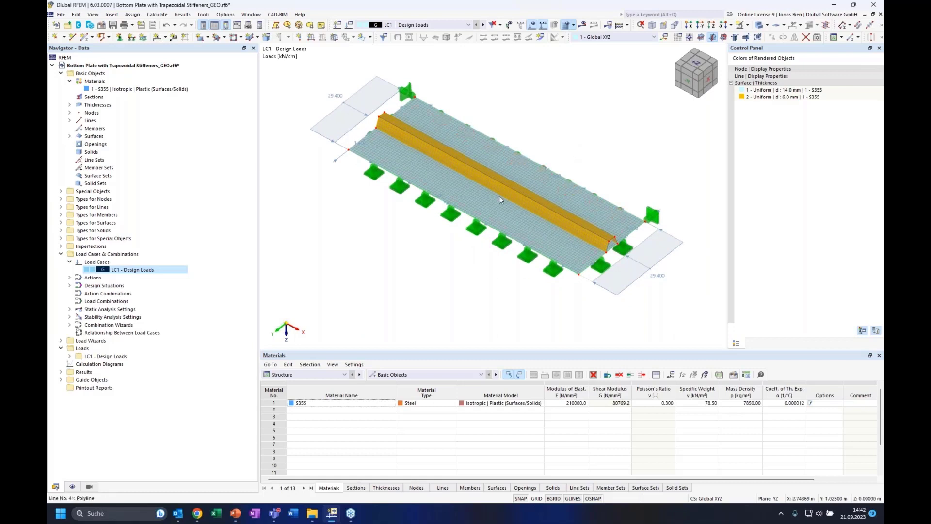
middle_drag(573, 117, 562, 129)
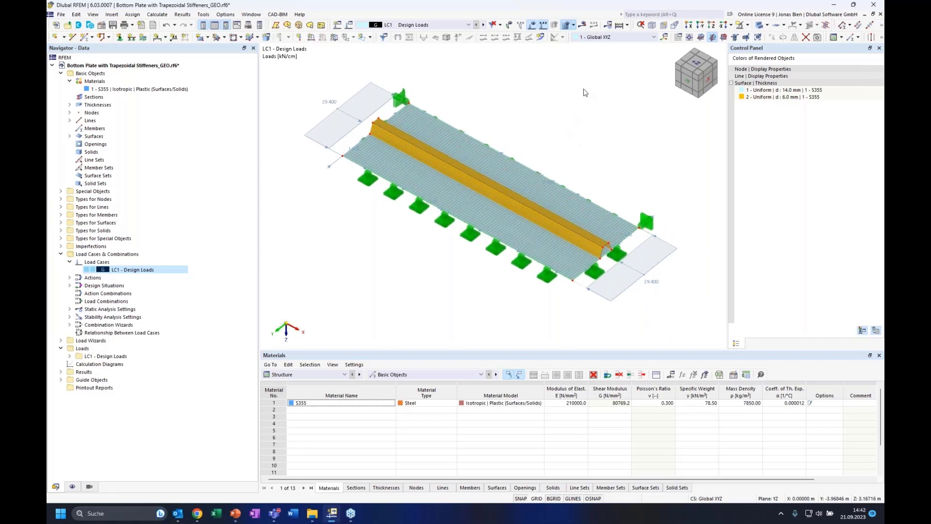
click(584, 27)
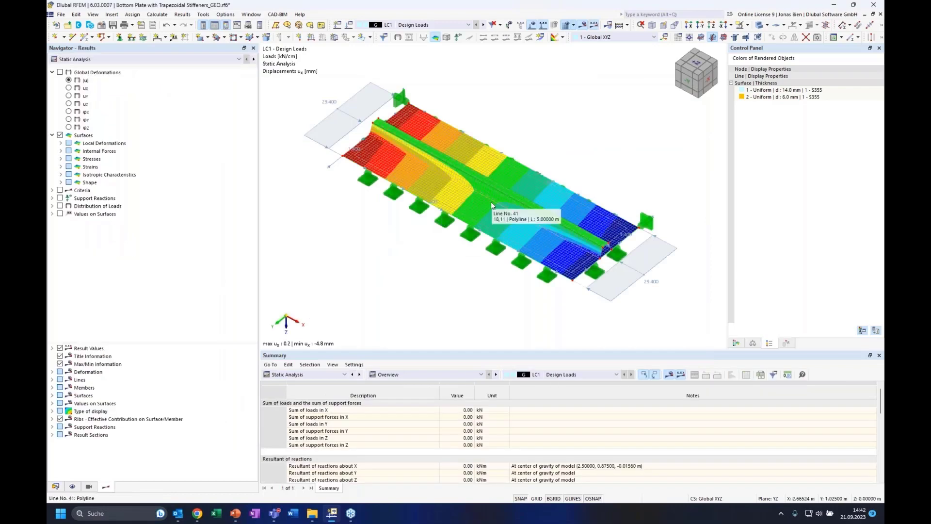
Display the total global deformations |u| of LC1 and examine the deformed plate.
mouse_move(542, 148)
ctrl+middle_down()
mouse_move(539, 137)
mouse_move(535, 151)
ctrl+middle_up()
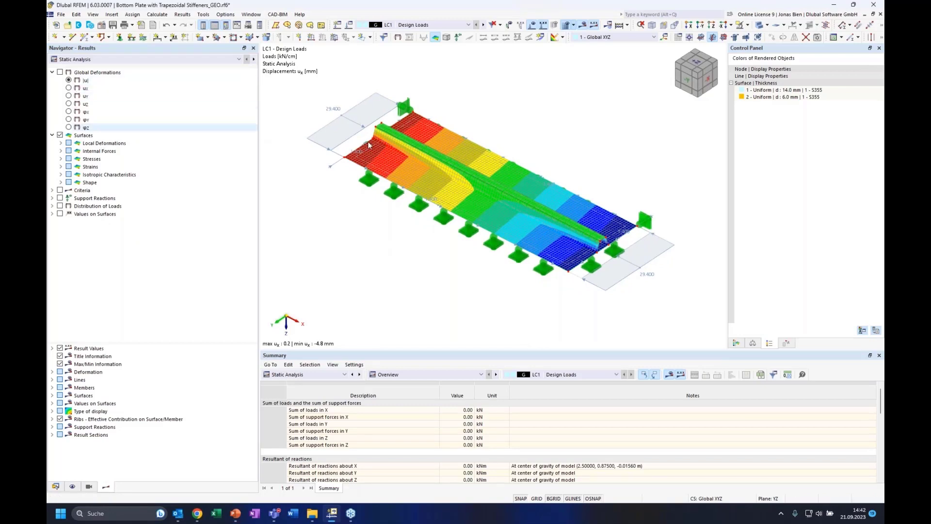
click(70, 82)
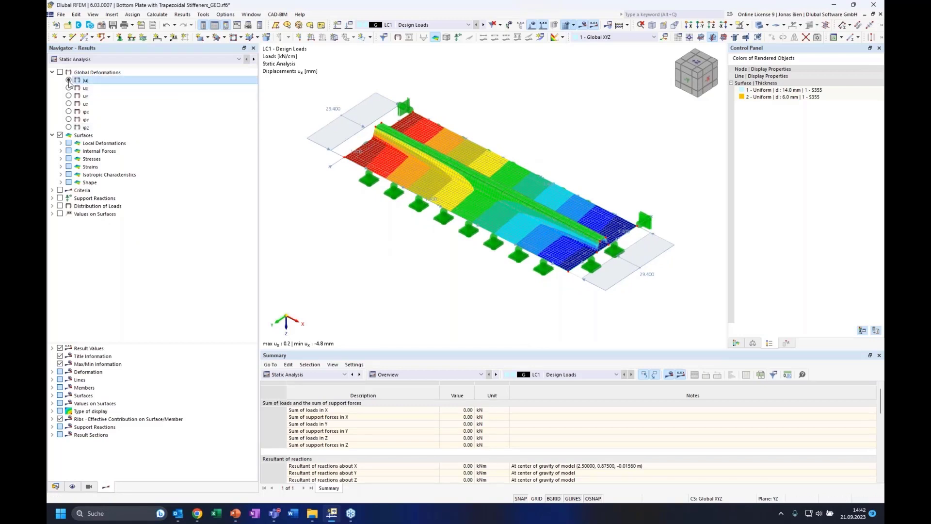
ctrl+middle_drag(539, 133, 582, 141)
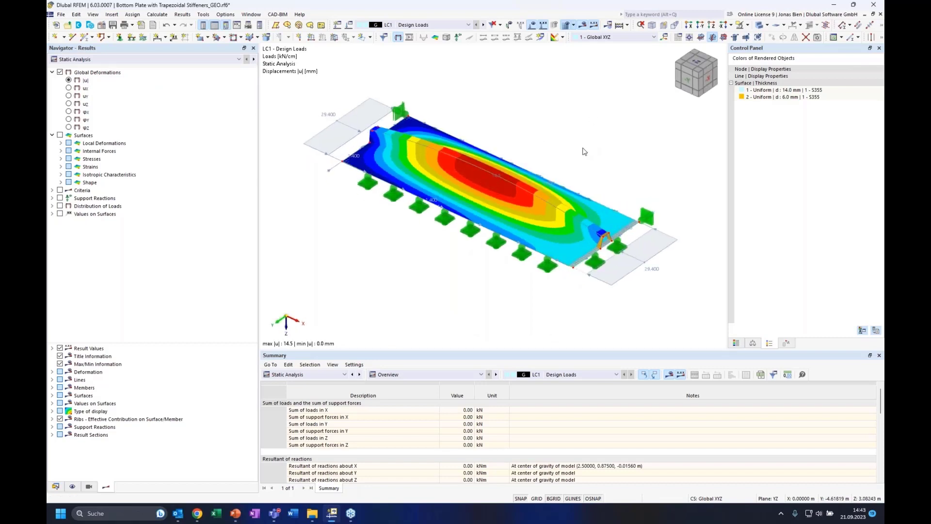
middle_drag(588, 159, 579, 155)
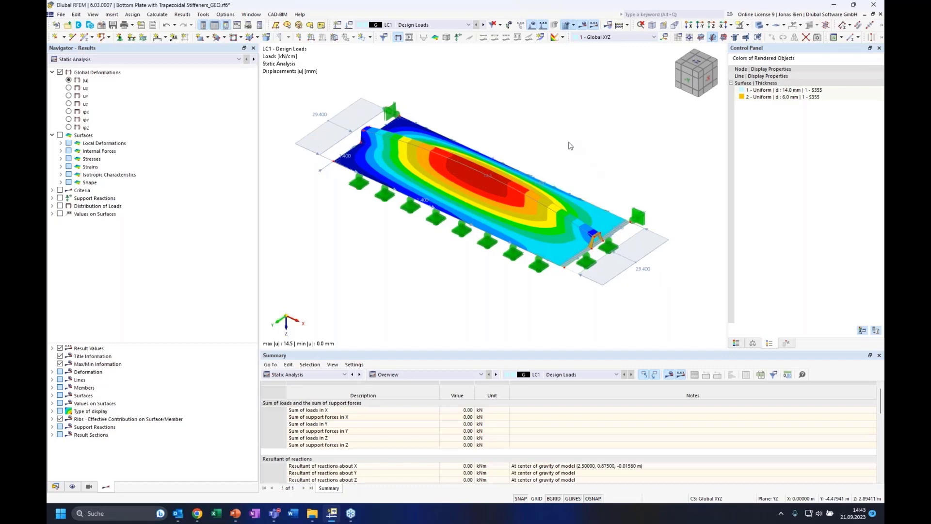
scroll(565, 148, up, 3)
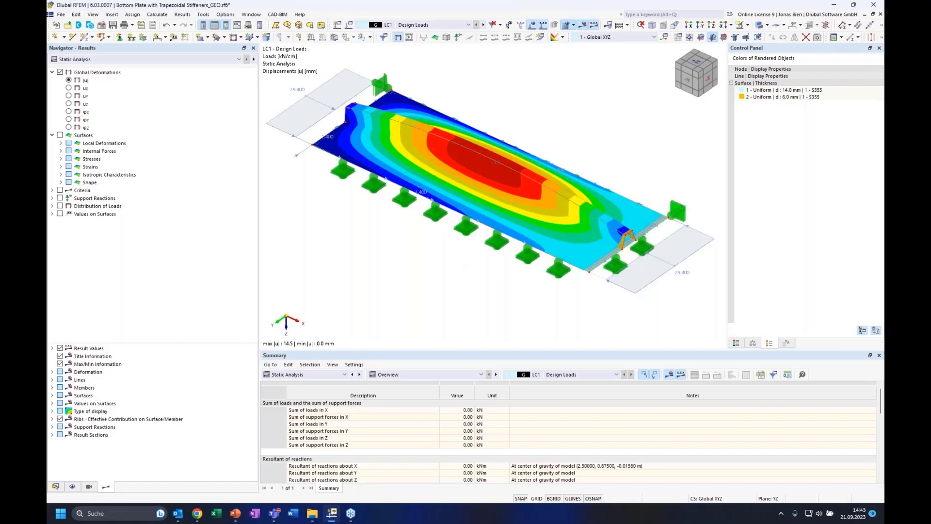
Display the maximum von Mises equivalent stresses on the surfaces for LC1.
click(61, 159)
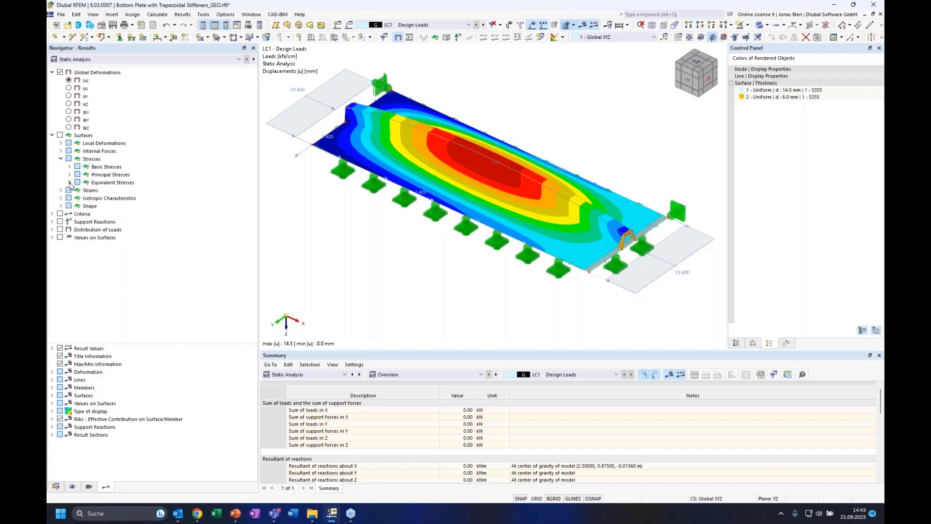
click(69, 182)
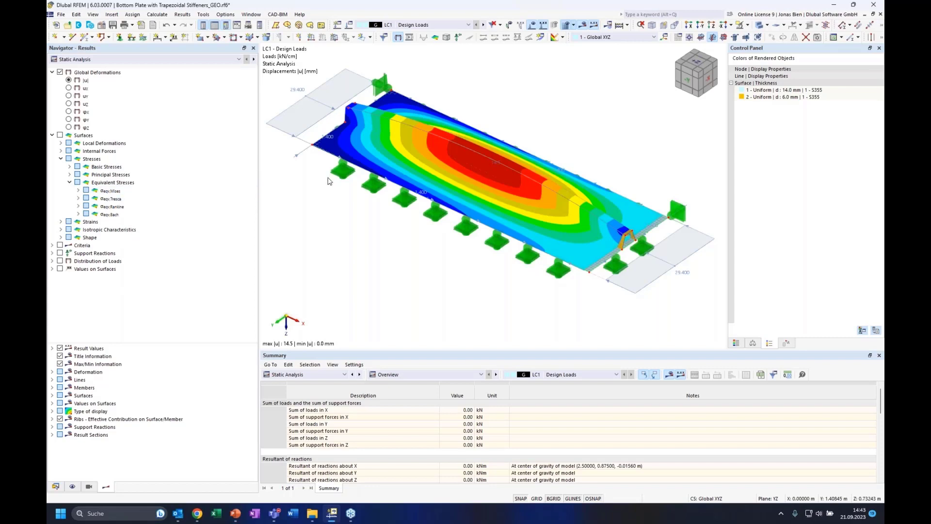
click(78, 190)
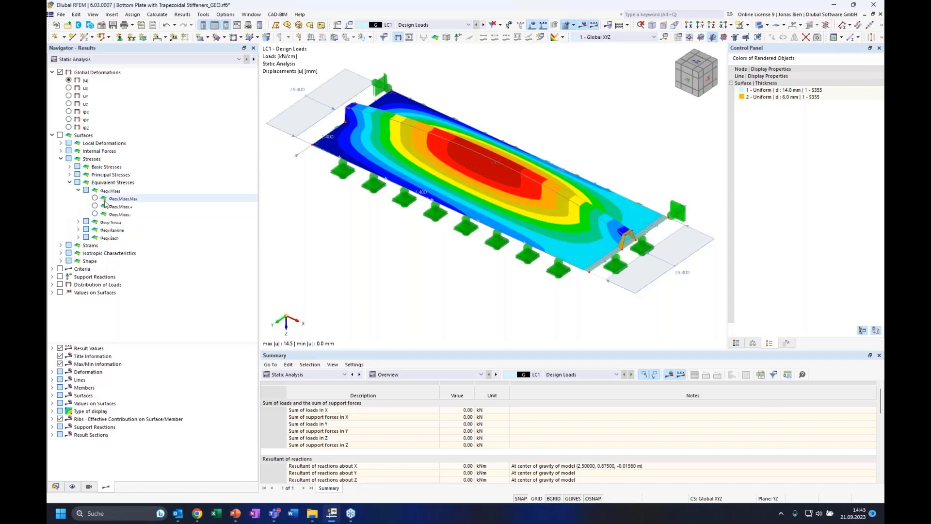
click(95, 198)
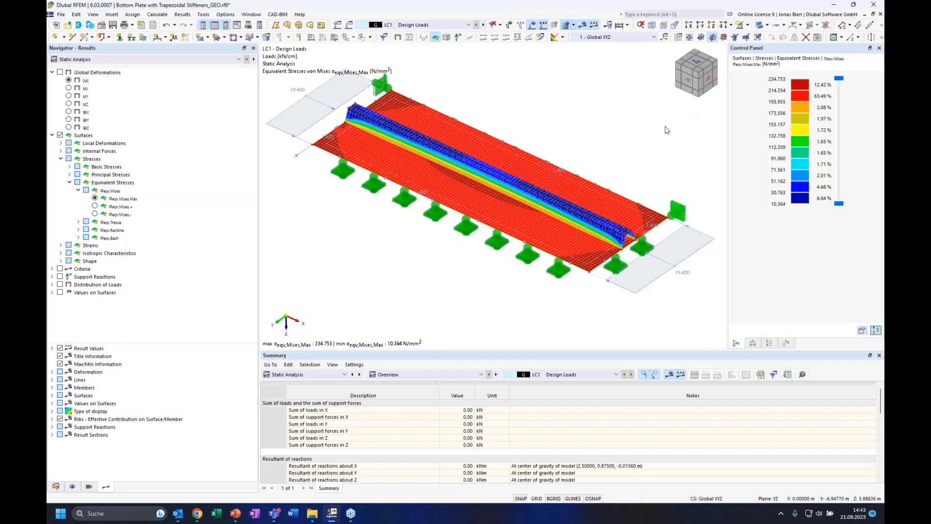
Check the von Mises stress plot of LC1, and switch the results to the stability analysis with its critical load factors.
middle_drag(637, 121, 632, 120)
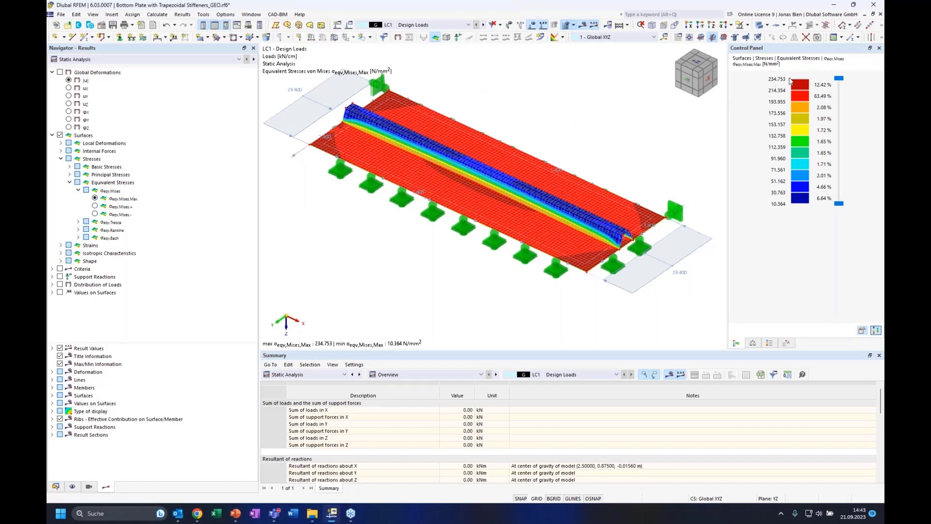
middle_drag(564, 102, 567, 126)
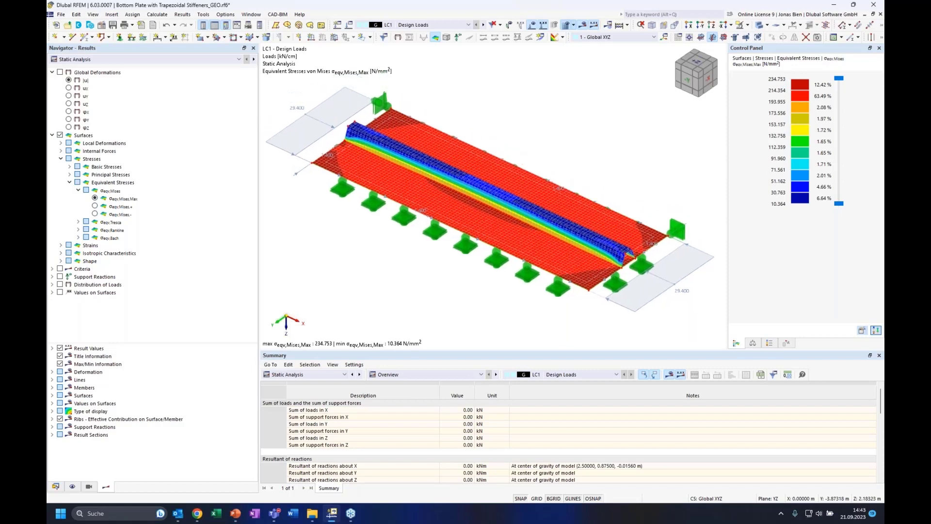
middle_drag(561, 123, 561, 127)
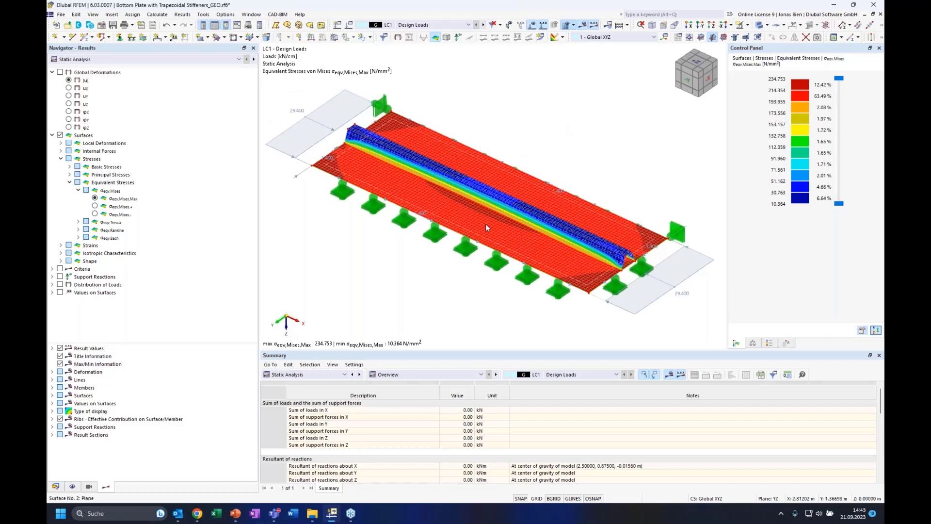
click(318, 375)
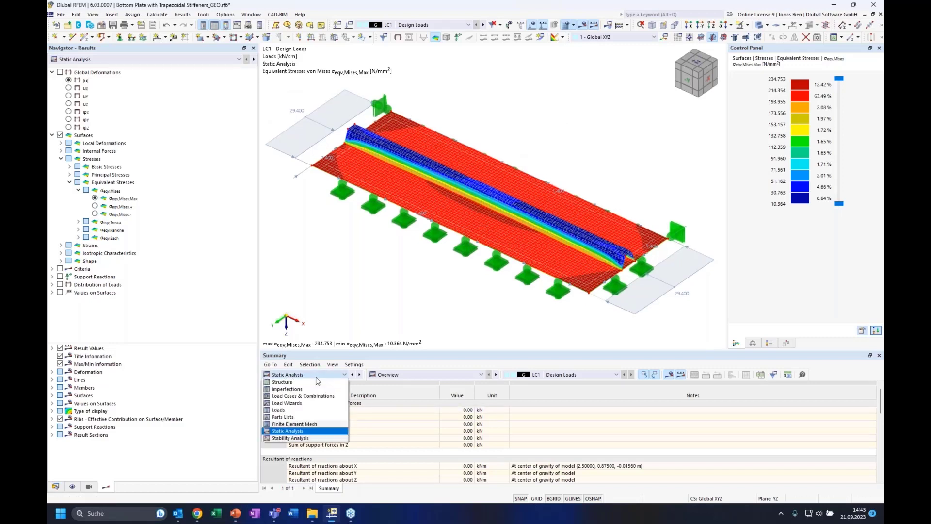
click(290, 438)
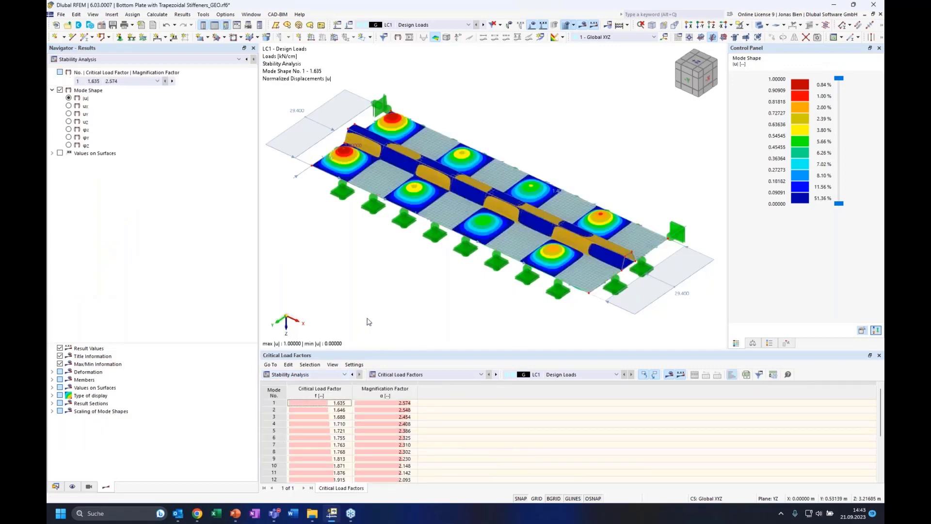
Hide the finite element mesh and switch the plate to a transparent display for the mode shape results.
click(566, 25)
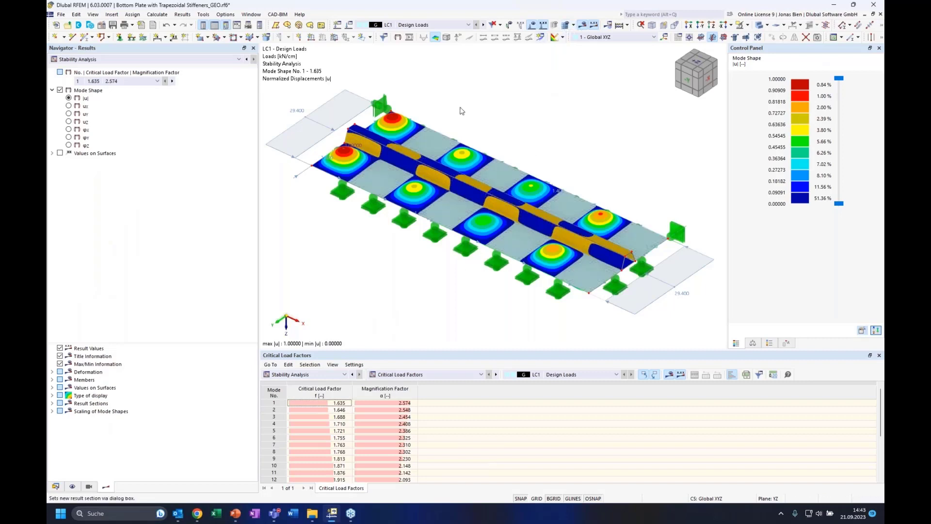
click(760, 24)
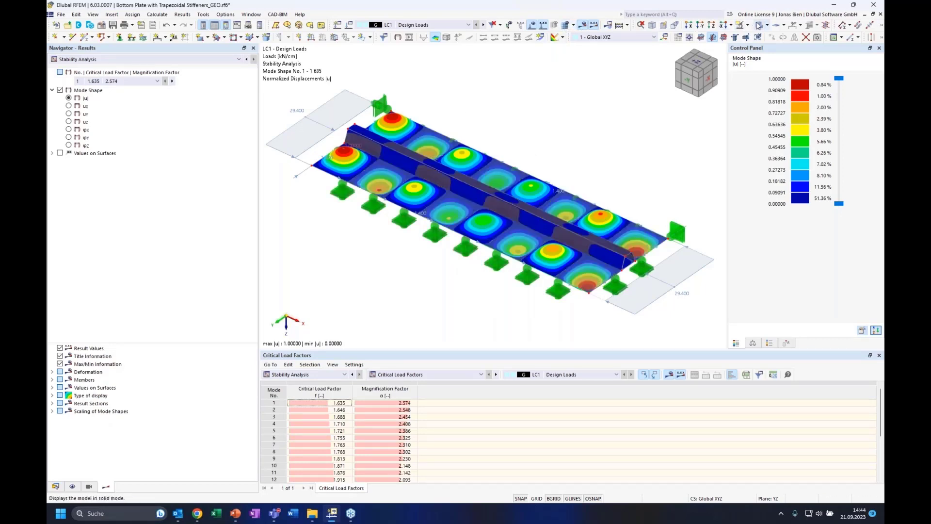
click(160, 59)
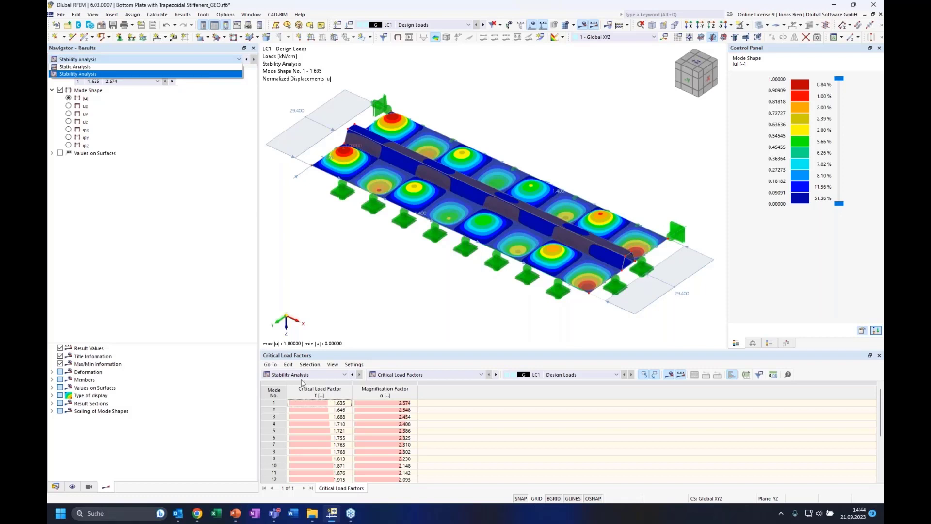
click(364, 250)
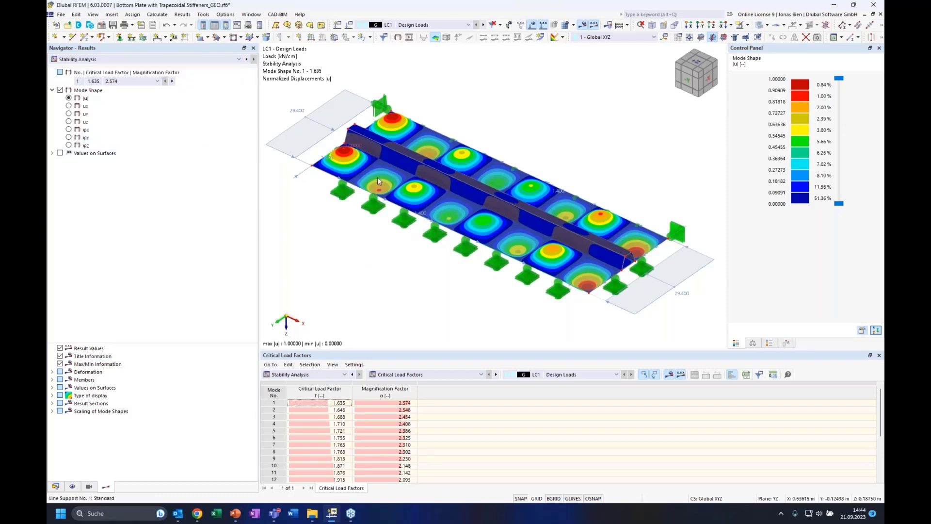
Step through mode shapes 2 to 19 of LC1 and compare the local and global buckling shapes.
click(316, 410)
click(316, 416)
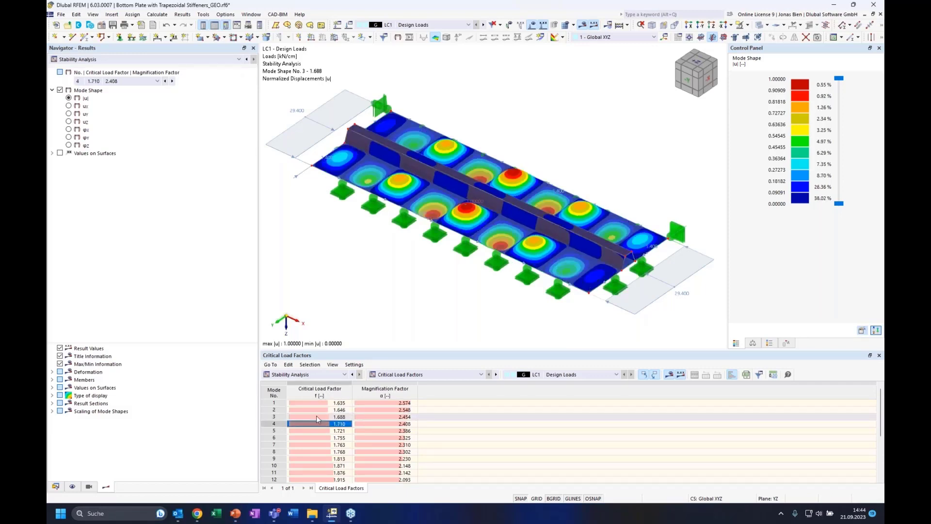
key(Down)
key(Down)
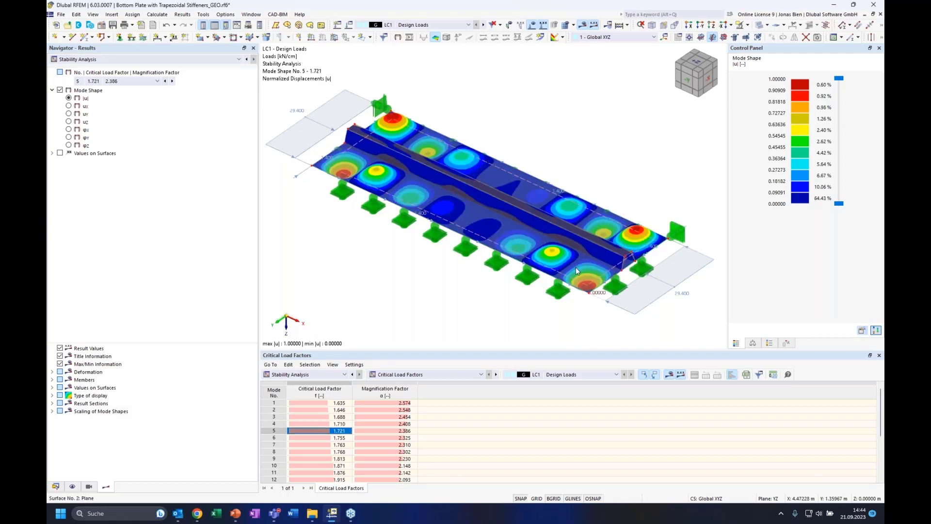
key(Down)
key(Down)
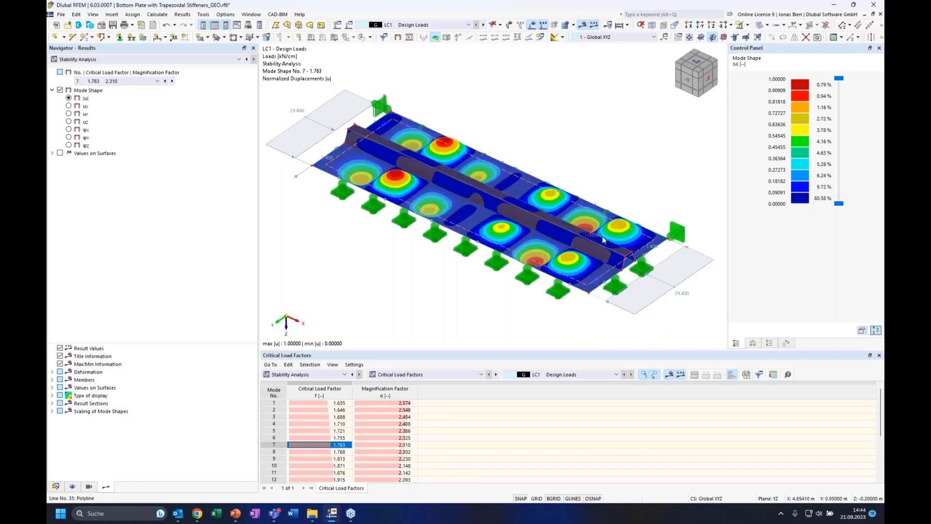
key(Down)
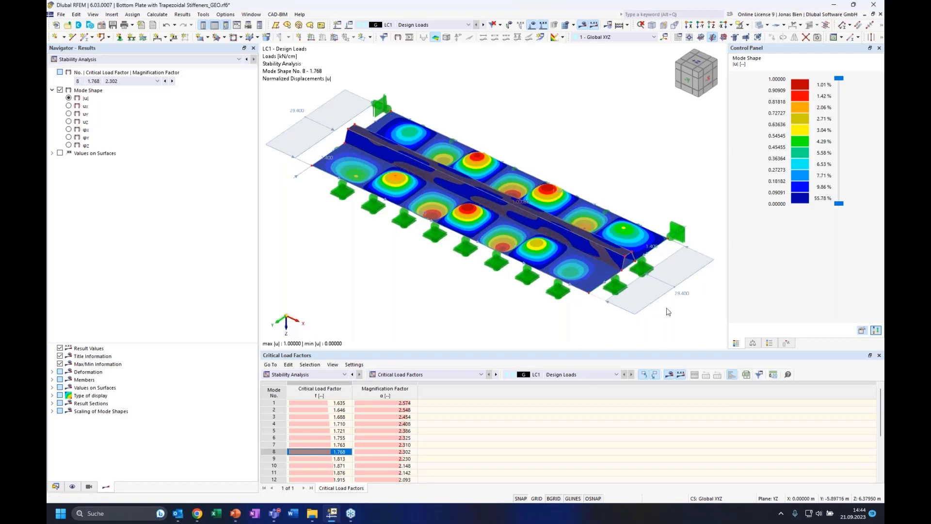
key(Down)
key(Down)
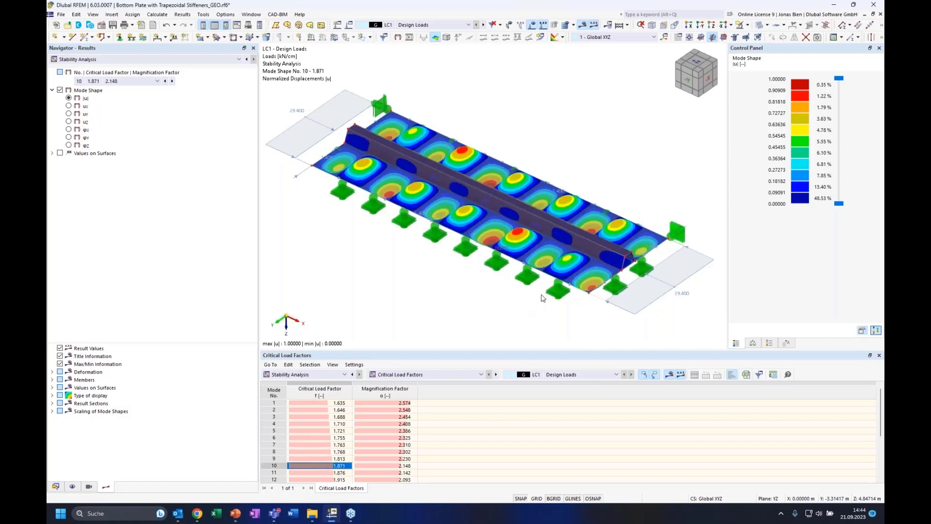
key(Down)
scroll(343, 463, down, 1)
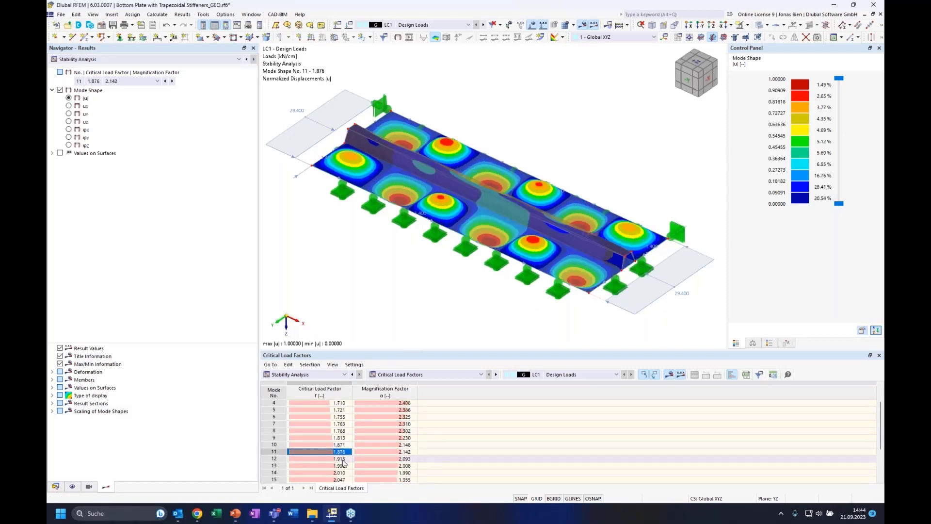
click(339, 459)
key(Down)
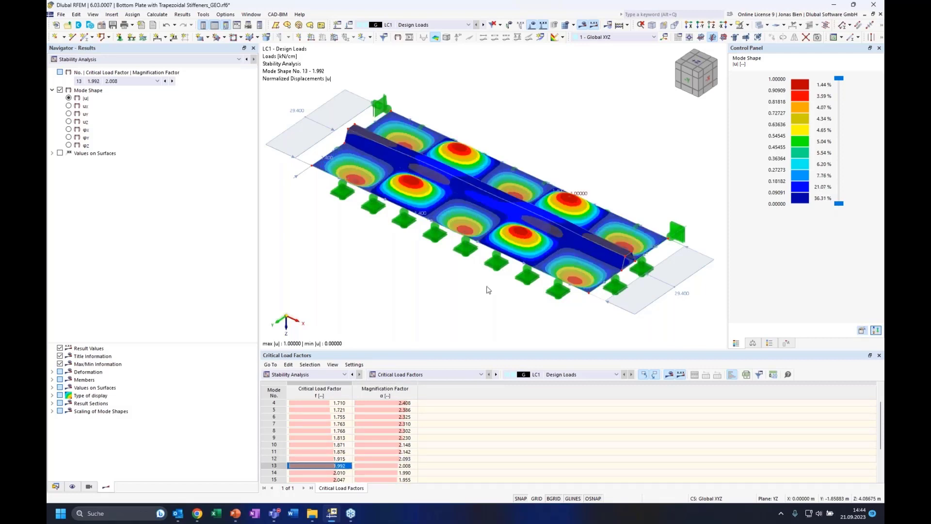
key(Down)
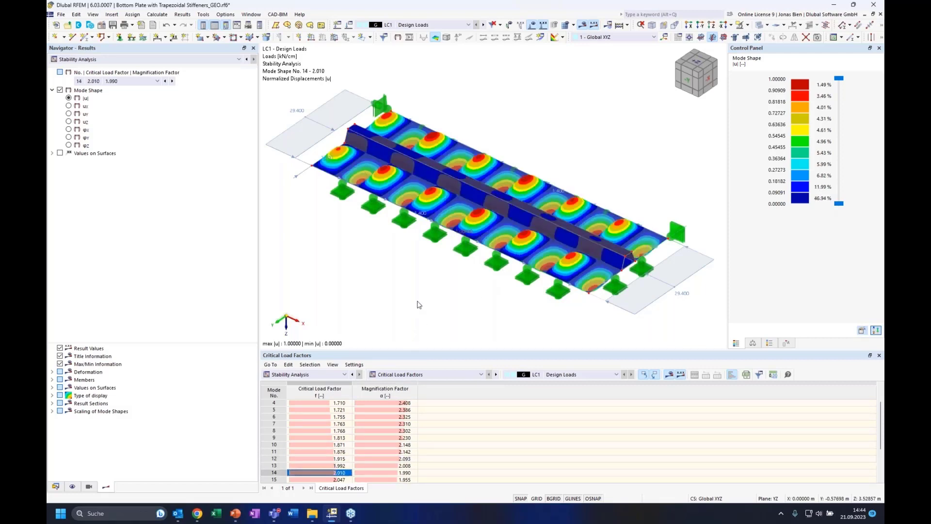
key(Down)
key(Down)
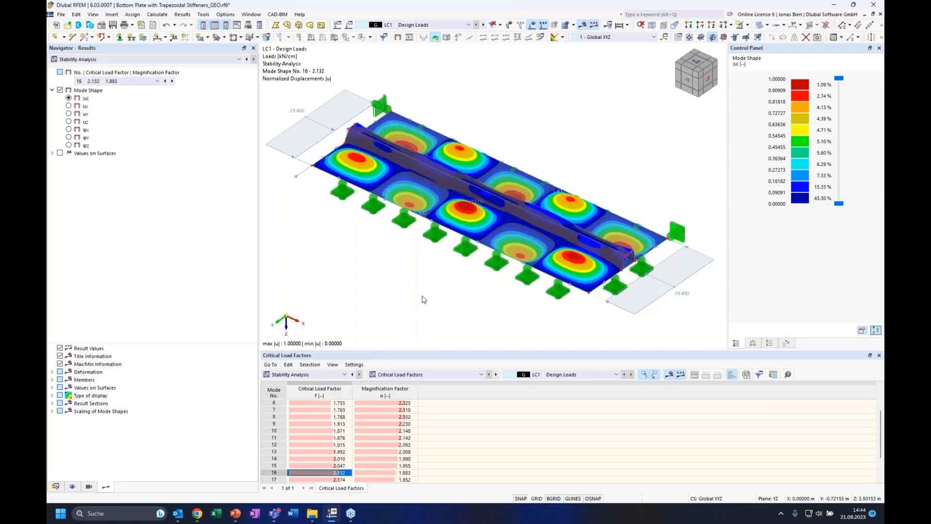
scroll(323, 453, down, 1)
click(320, 458)
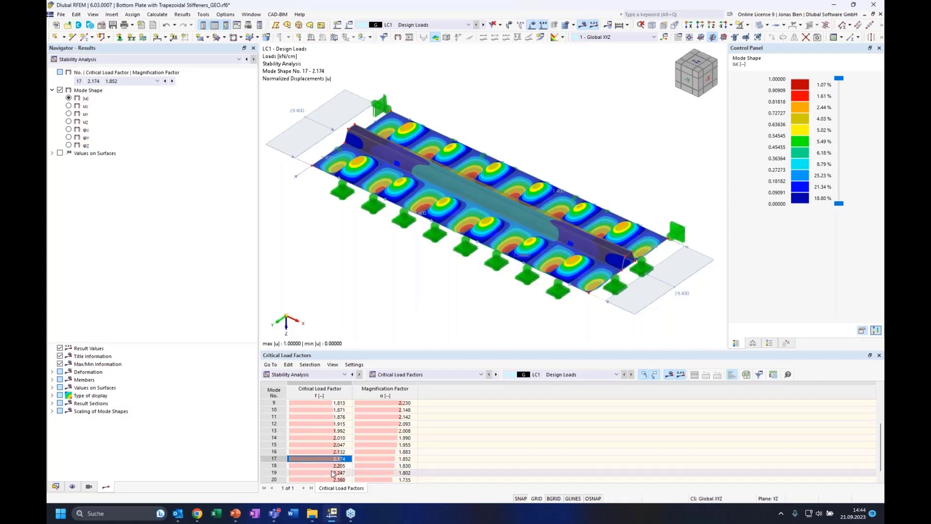
click(333, 465)
key(Down)
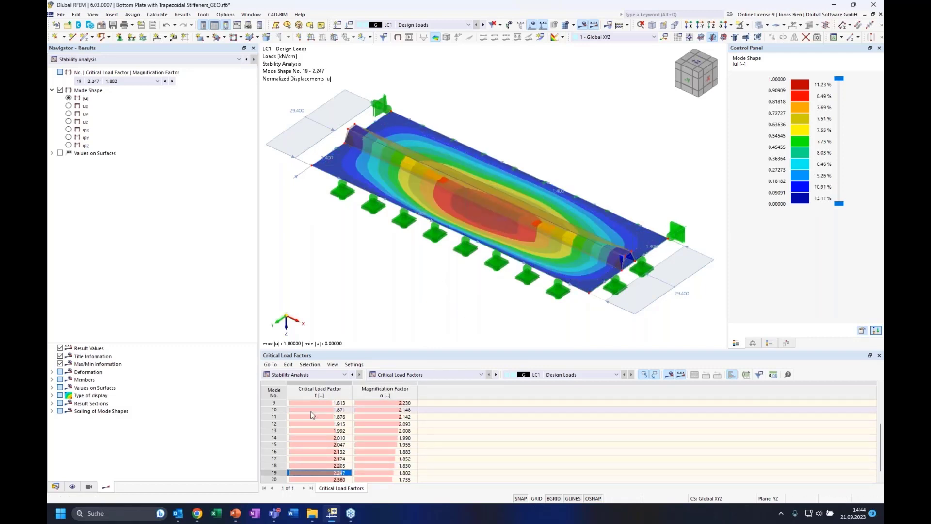
View mode shape 20 of LC1 and return to mode shape 1.
scroll(506, 216, down, 2)
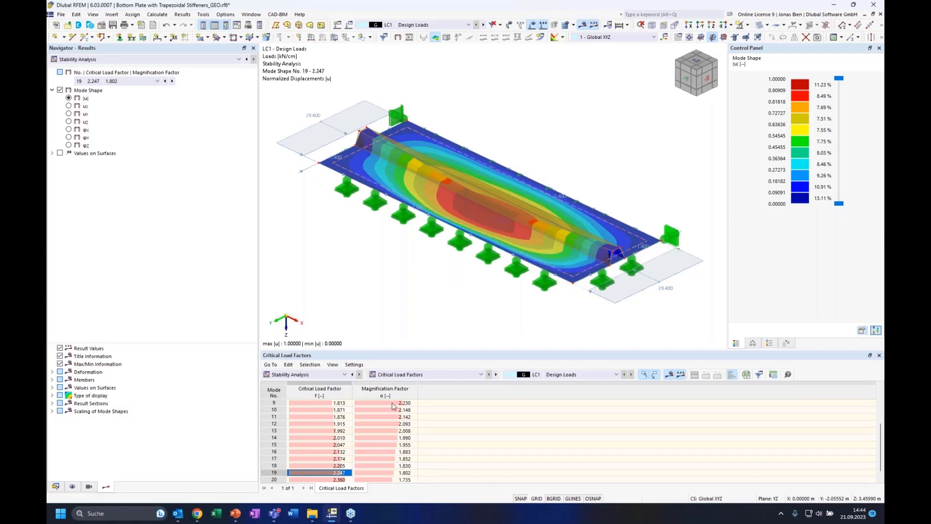
click(306, 479)
scroll(325, 467, up, 3)
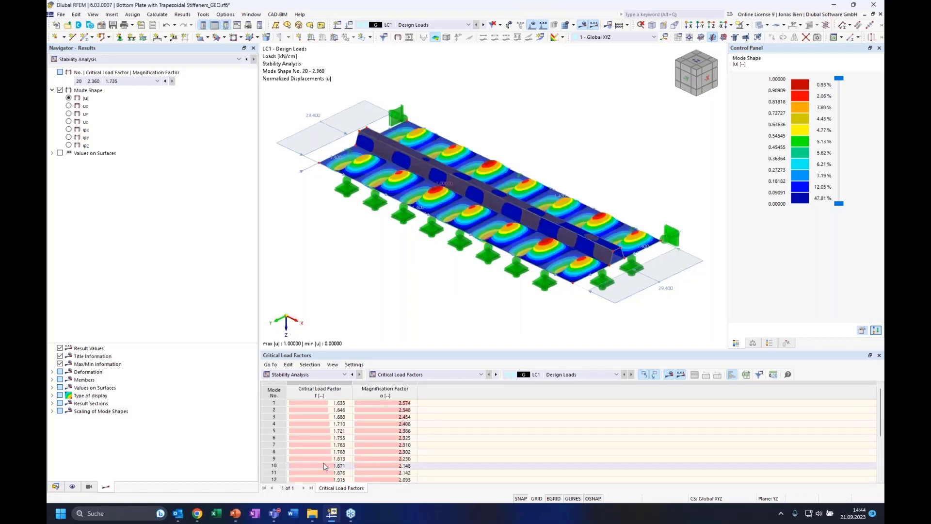
click(326, 404)
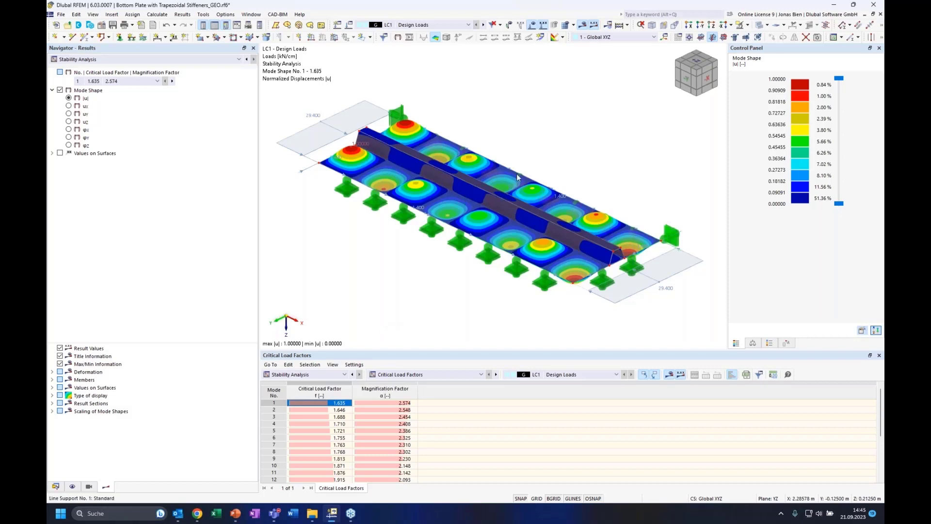
Create a new imperfection case with the imperfection type Buckling Mode.
click(63, 486)
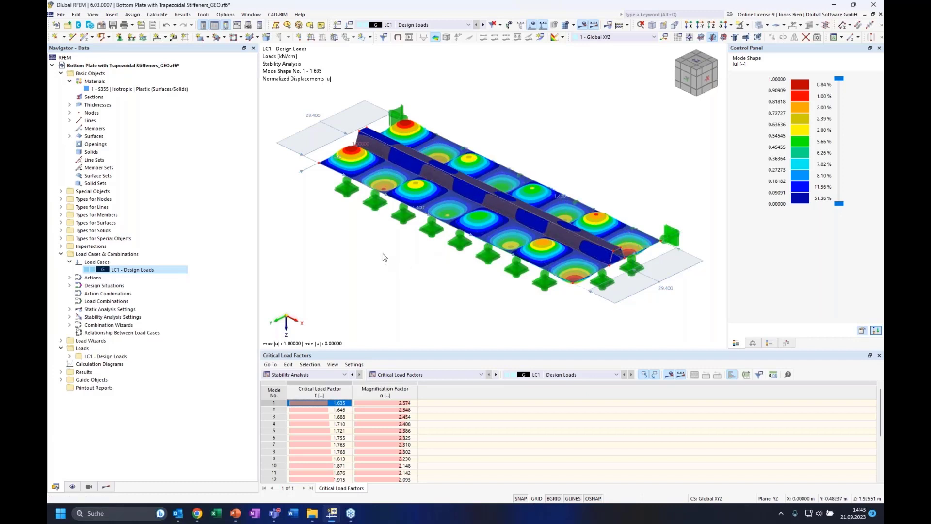
click(61, 246)
double_click(97, 254)
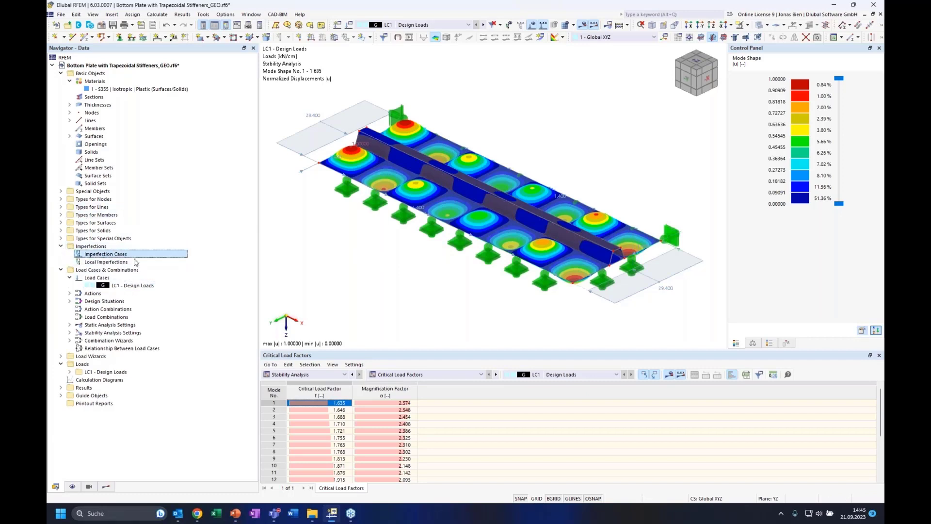
click(373, 175)
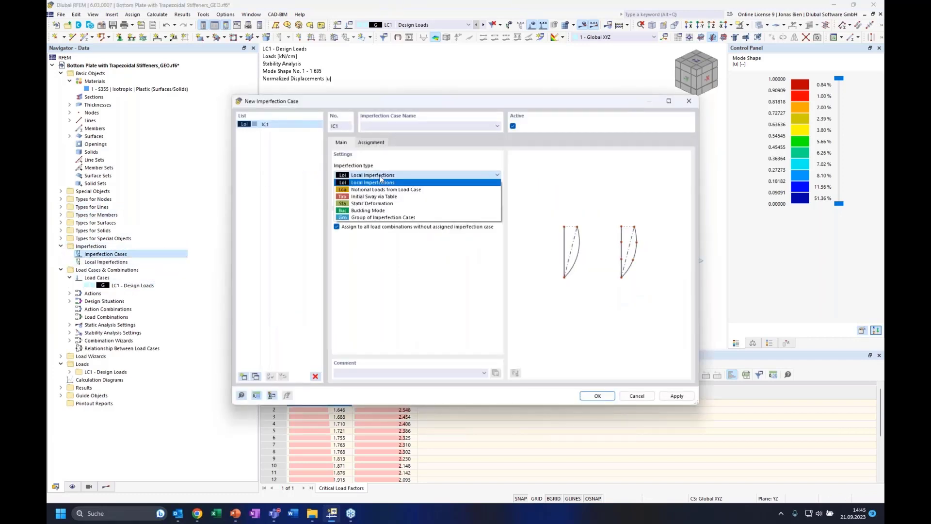
click(413, 206)
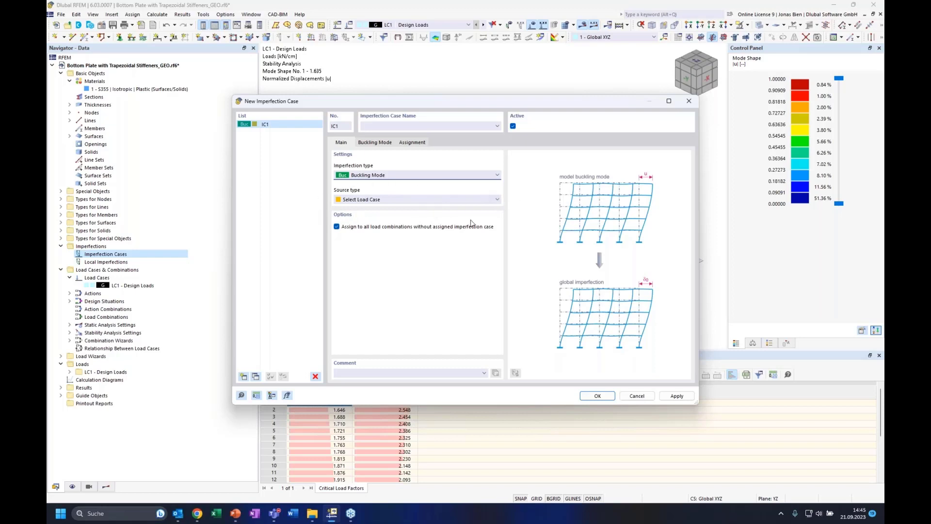
Set the scaling direction of the buckling mode imperfection to Spatial, keeping mode 1 of LC1 as the shape.
click(375, 143)
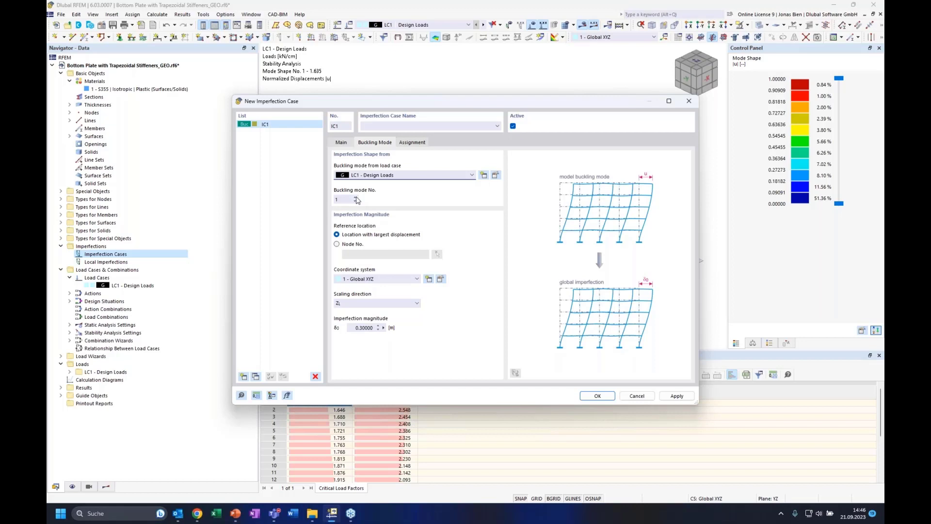
drag(405, 103, 412, 69)
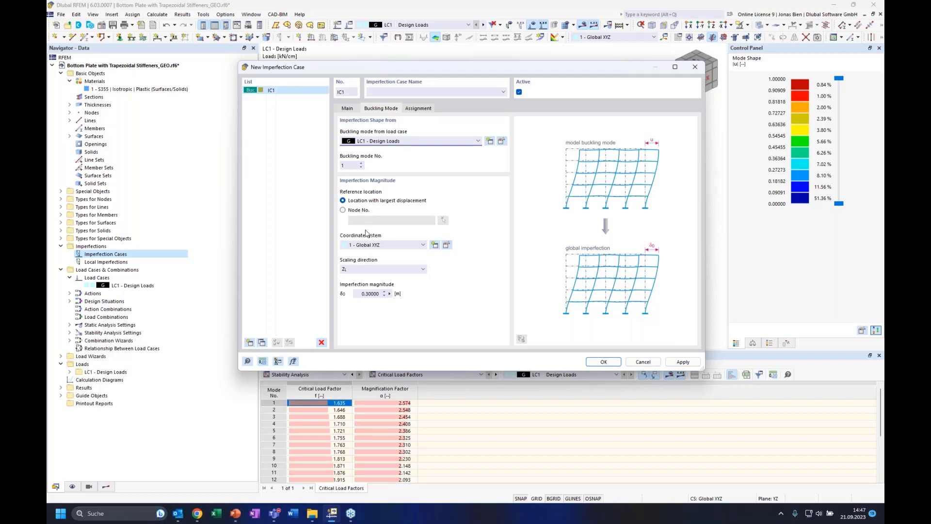
click(370, 271)
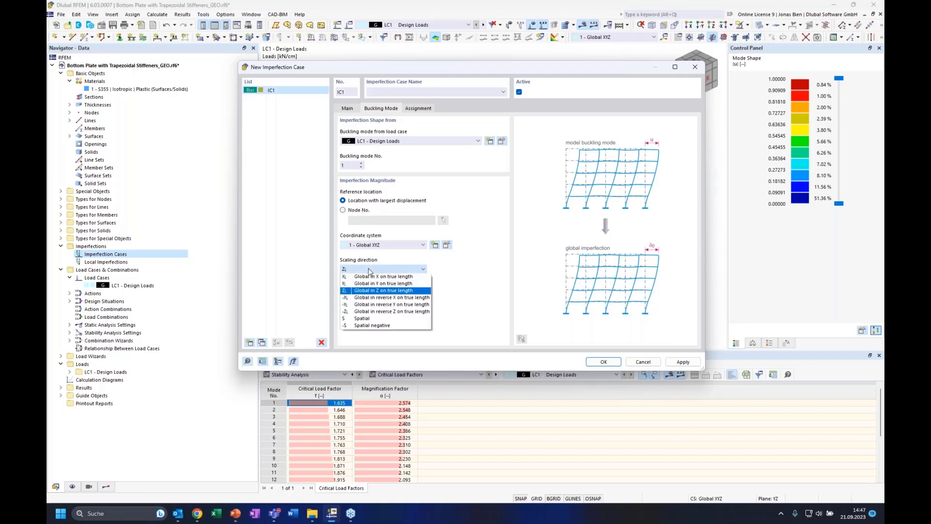
click(372, 321)
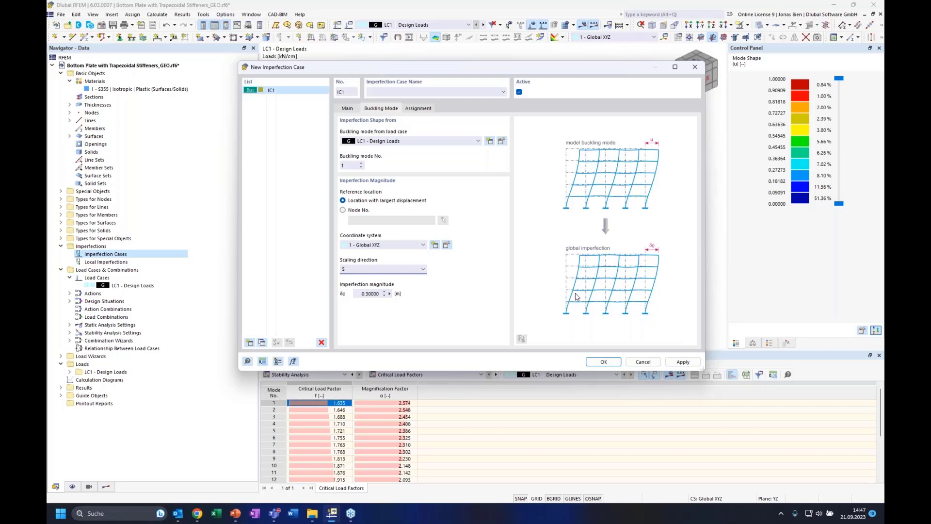
Check the imperfection magnitudes on the slide, and define IC1's imperfection magnitude in RFEM with the formula min(0.725, 5)/200.
key(alt+Tab)
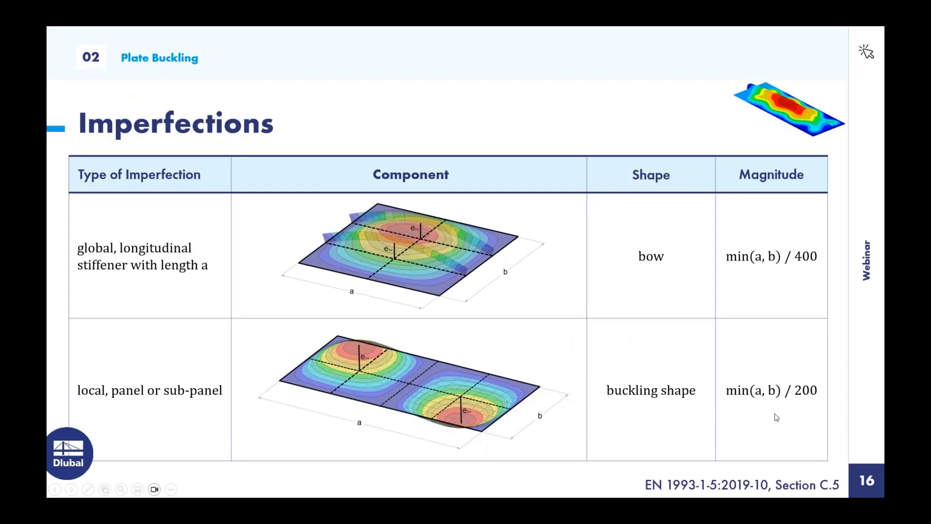
key(alt+Tab)
click(389, 294)
click(420, 295)
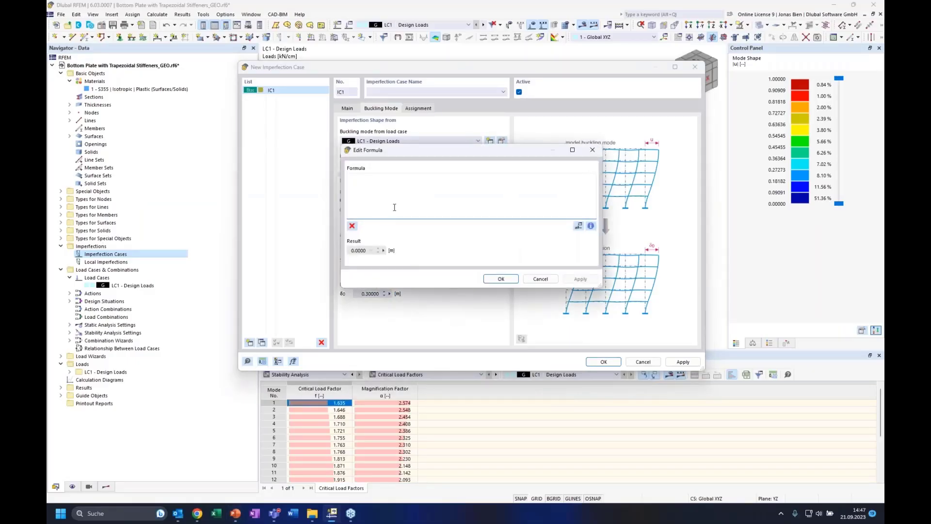
text(min)
key(BackSpace)
key(BackSpace)
key(BackSpace)
text(in()
text(0.725, 5)/200)
click(500, 279)
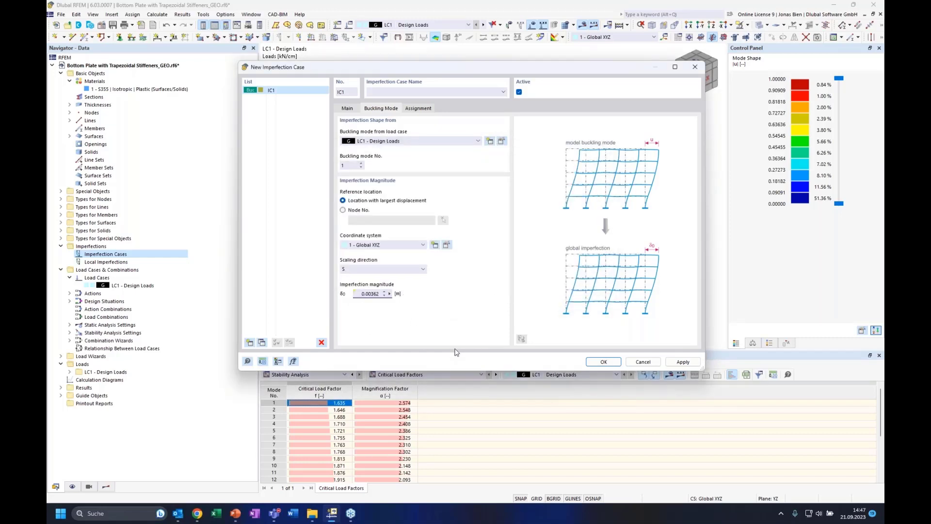
click(684, 362)
Check the scaling direction options of IC1, keep Spatial, and close the imperfection case dialog.
click(378, 270)
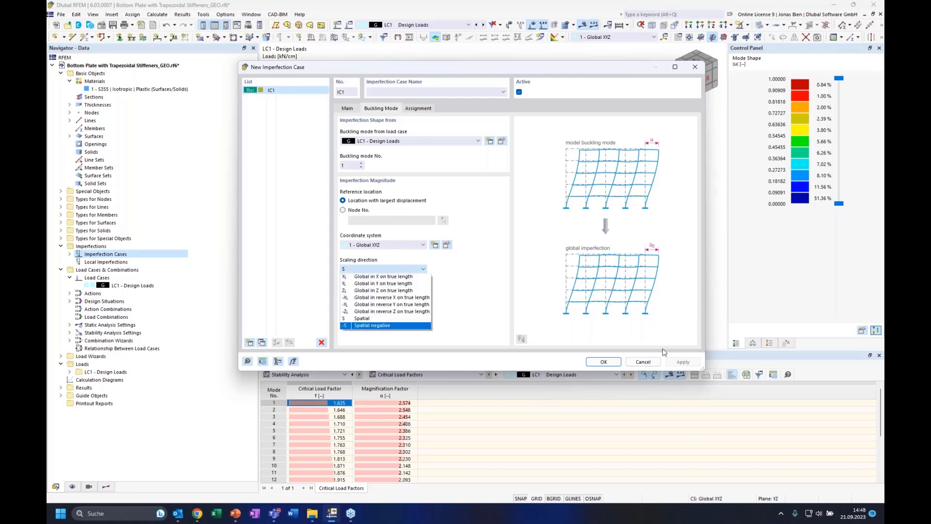
click(637, 362)
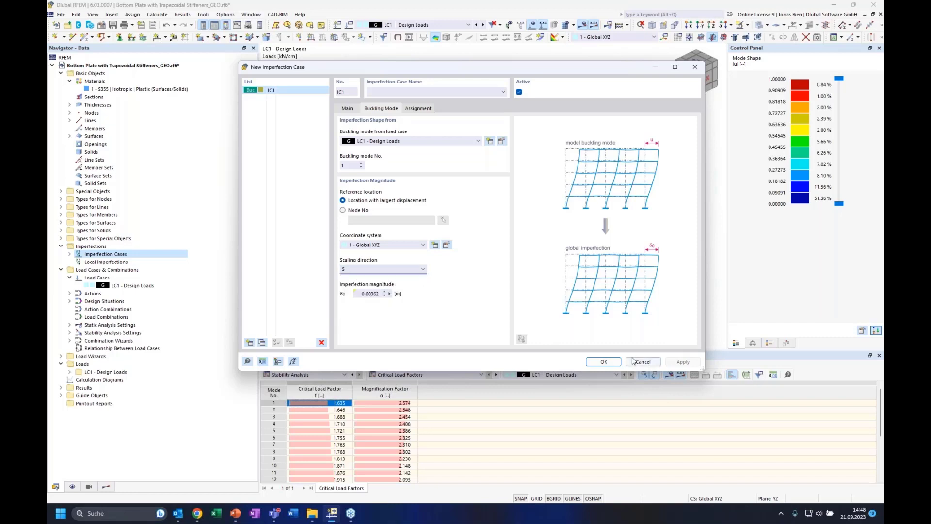
click(643, 362)
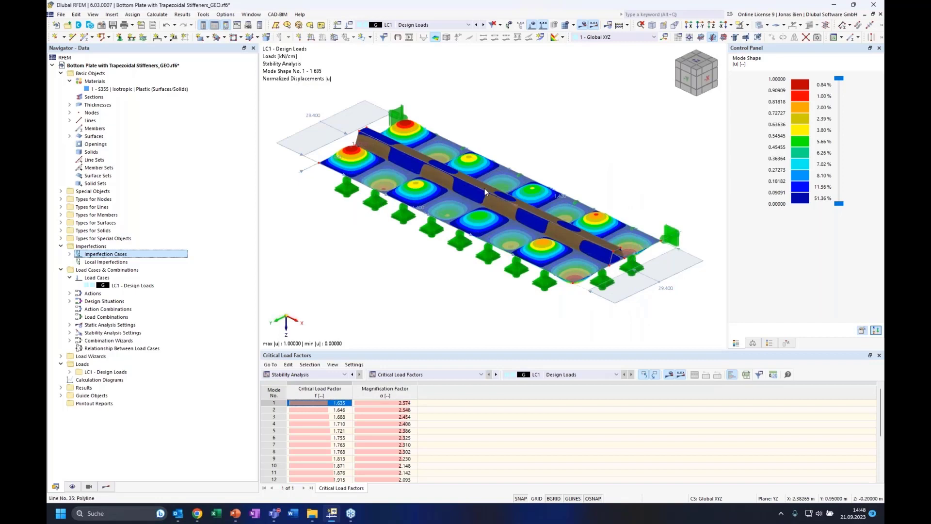
Examine mode shapes 1 and 2 of LC1 from the side, comparing the directions of the plate bulges.
ctrl+middle_drag(485, 188, 487, 208)
ctrl+middle_drag(507, 150, 524, 179)
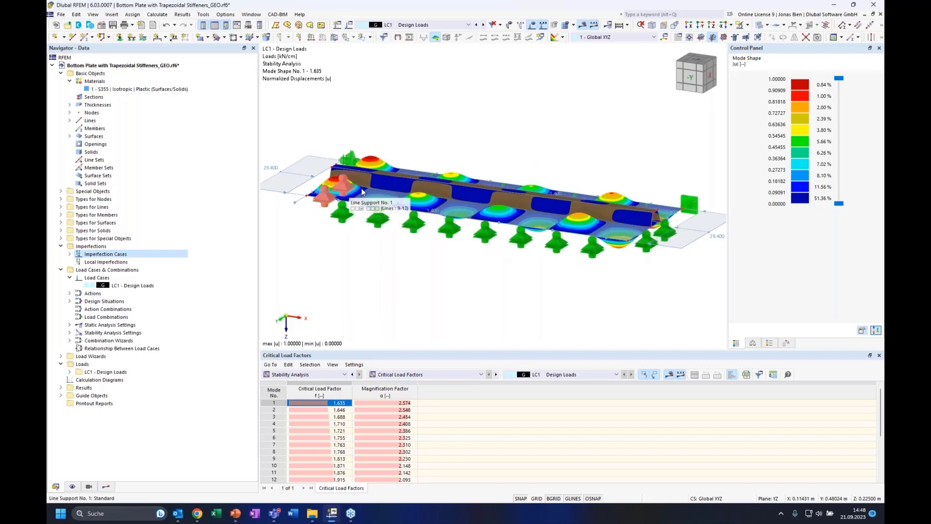
ctrl+middle_drag(530, 139, 504, 182)
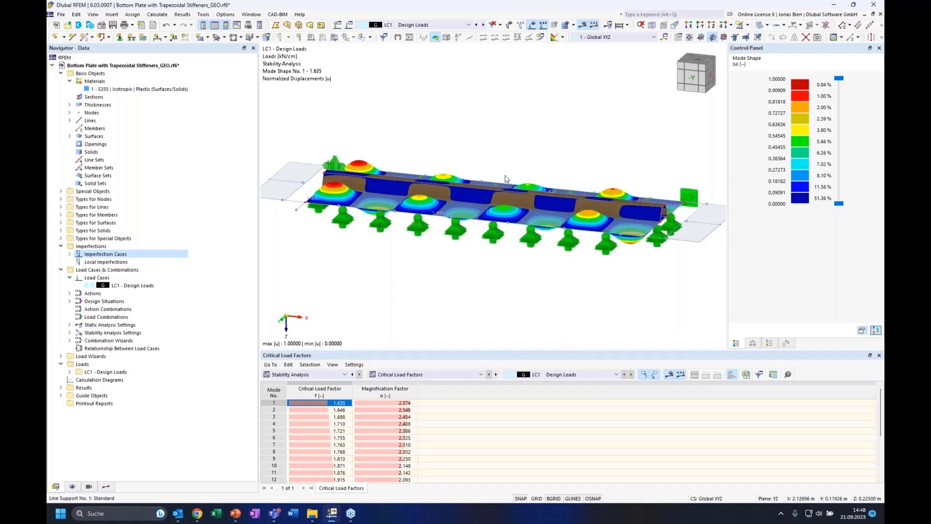
ctrl+middle_drag(432, 266, 470, 279)
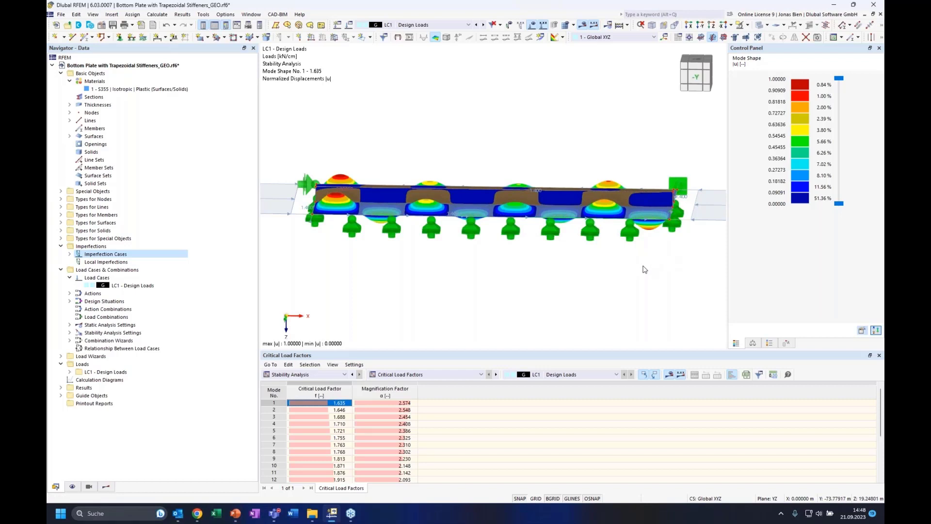
ctrl+middle_drag(624, 151, 593, 177)
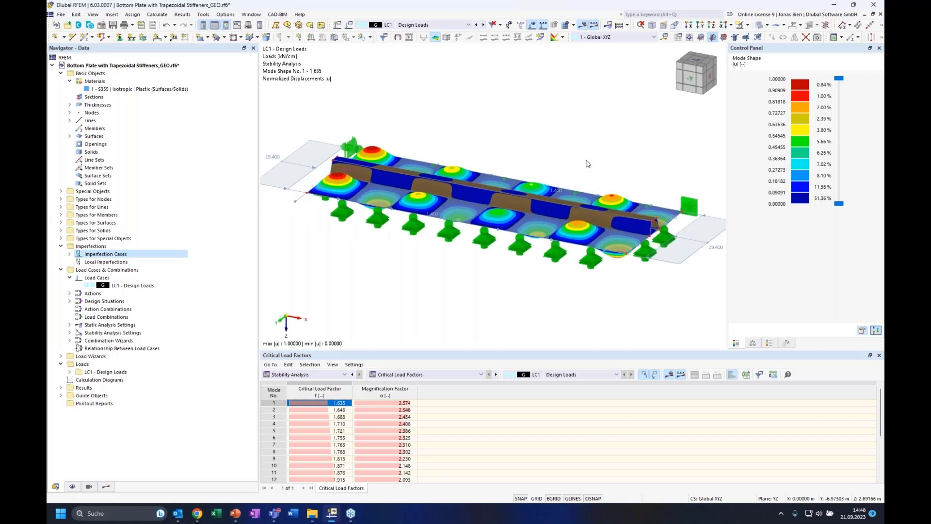
click(324, 412)
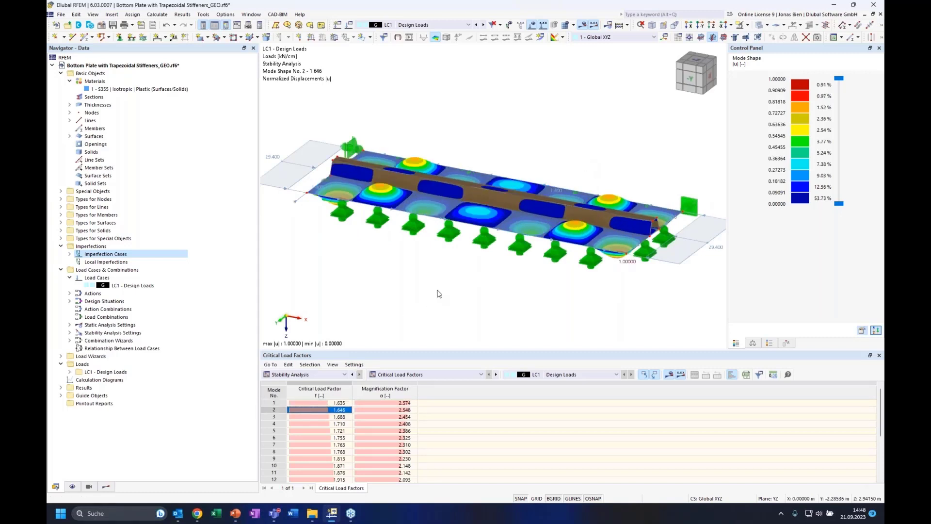
ctrl+middle_drag(438, 289, 446, 304)
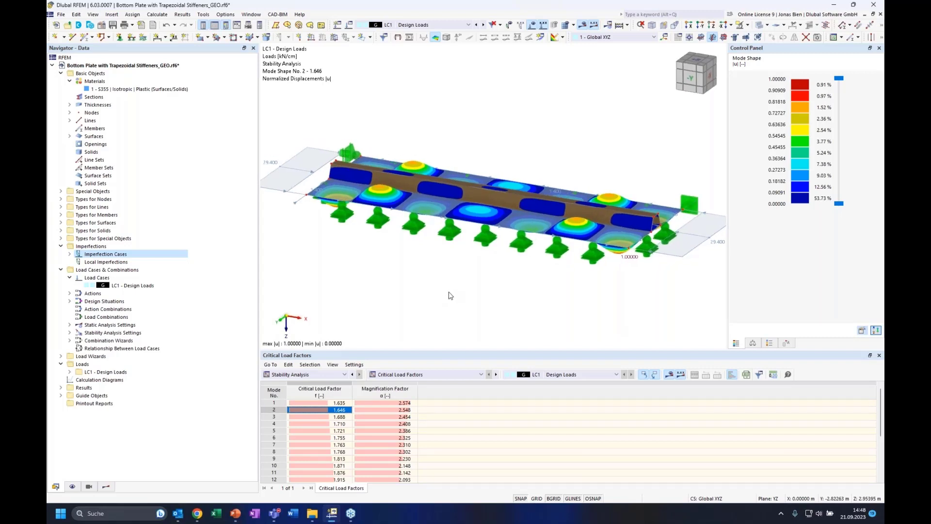
ctrl+middle_drag(424, 290, 510, 255)
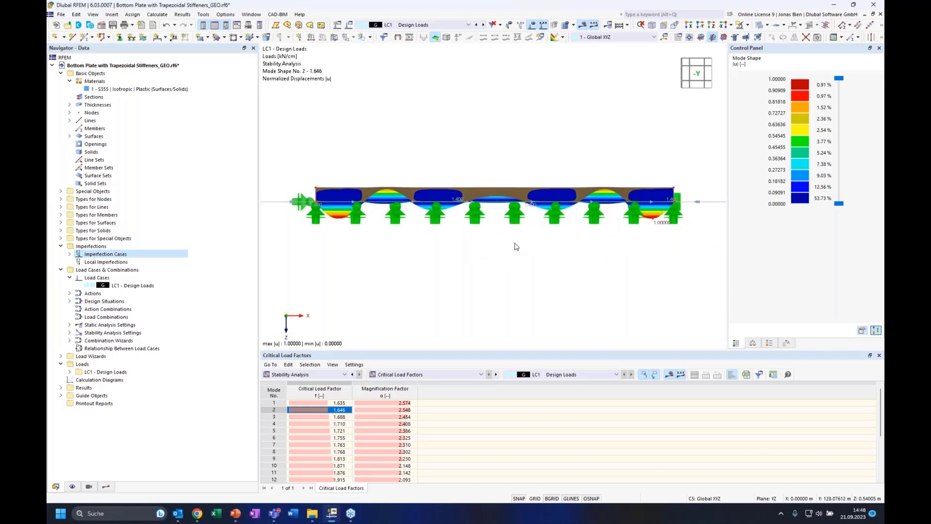
ctrl+middle_drag(574, 254, 497, 274)
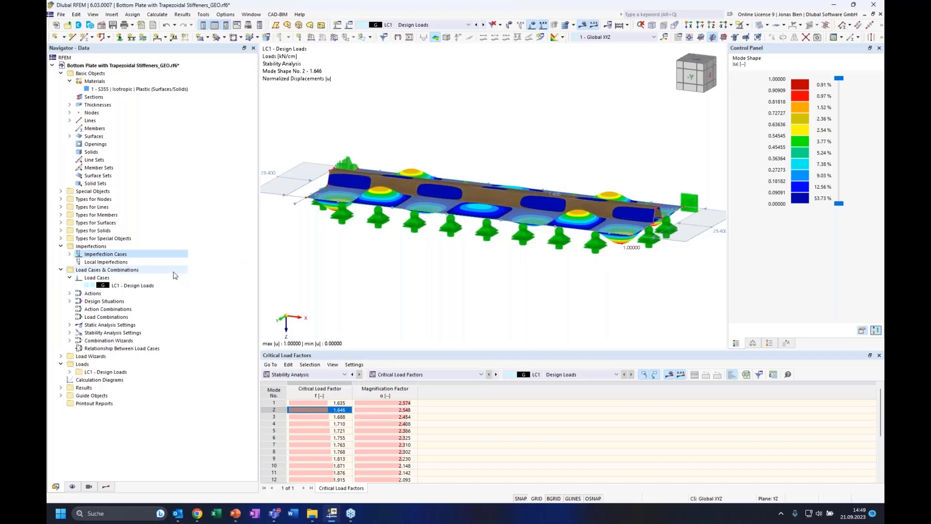
Start a new imperfection case, discard it, and copy IC1 instead as a second buckling mode case.
click(69, 254)
click(91, 262)
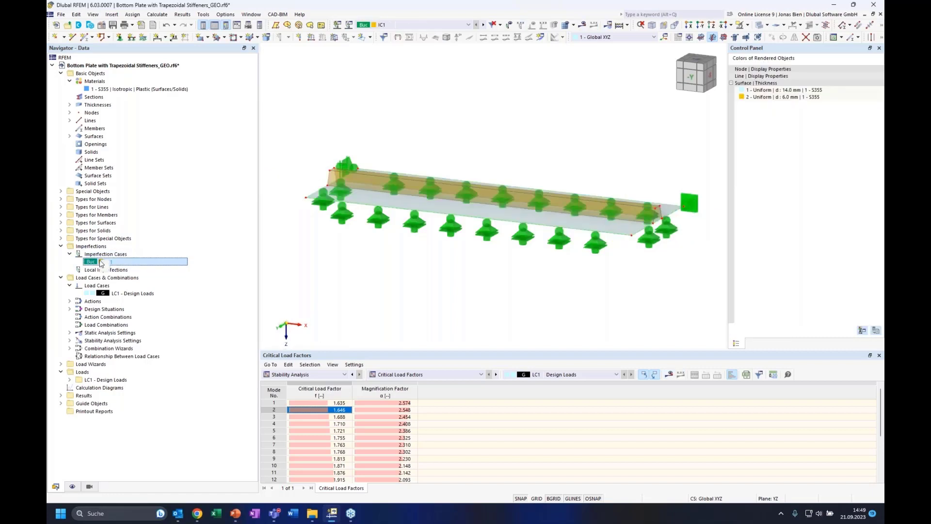
right_click(99, 262)
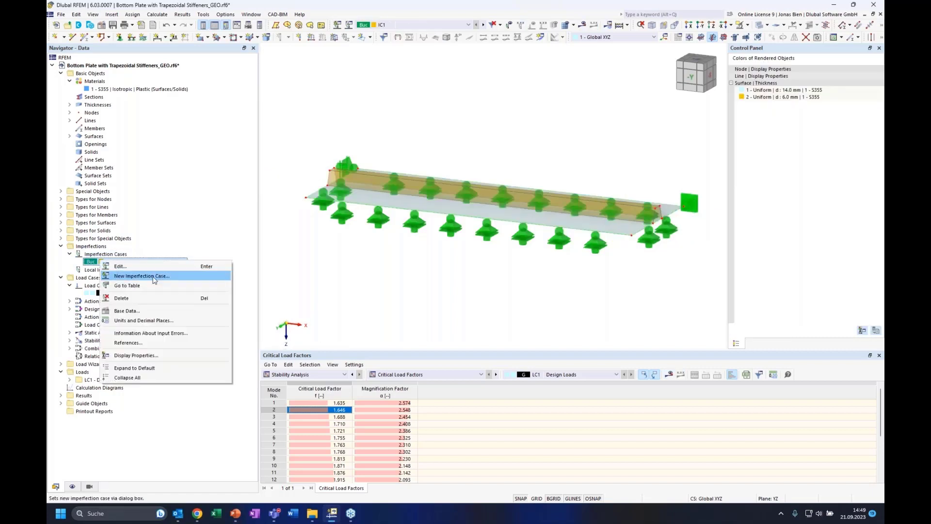
click(157, 275)
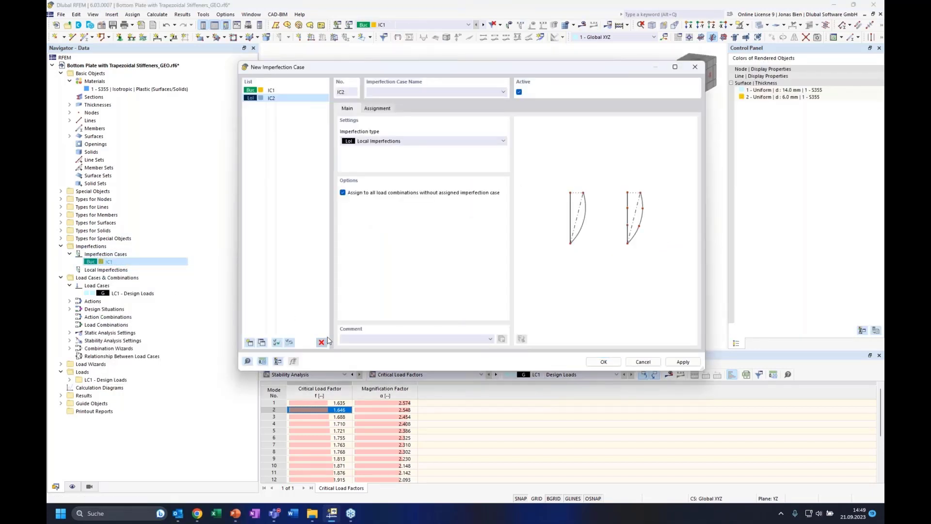
click(322, 342)
click(478, 286)
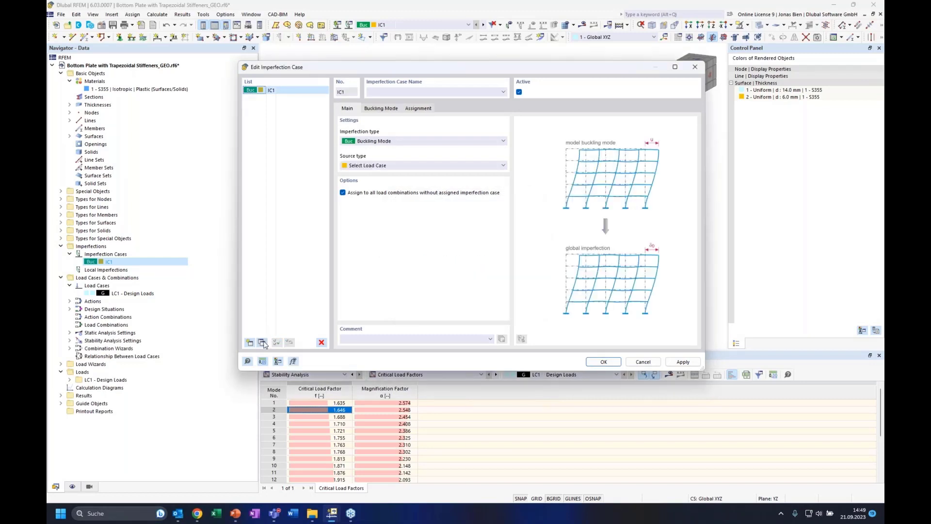
click(391, 110)
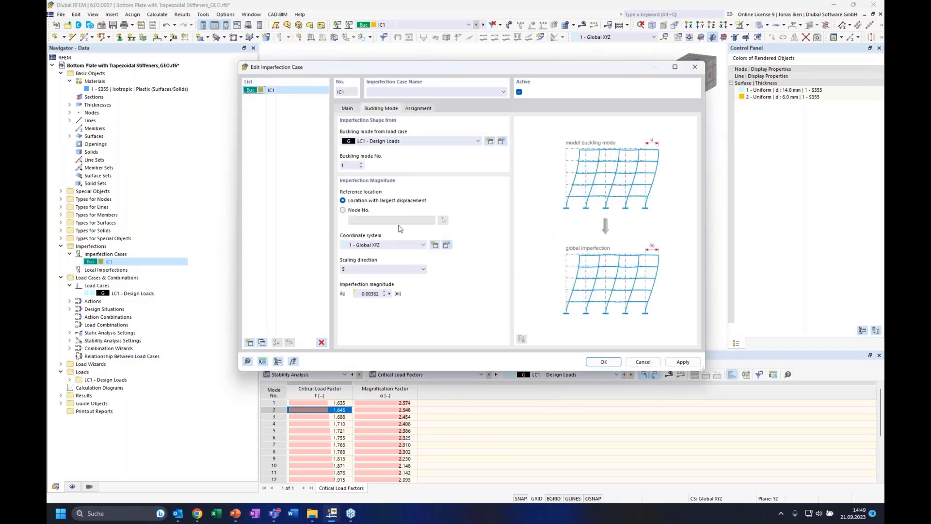
click(262, 343)
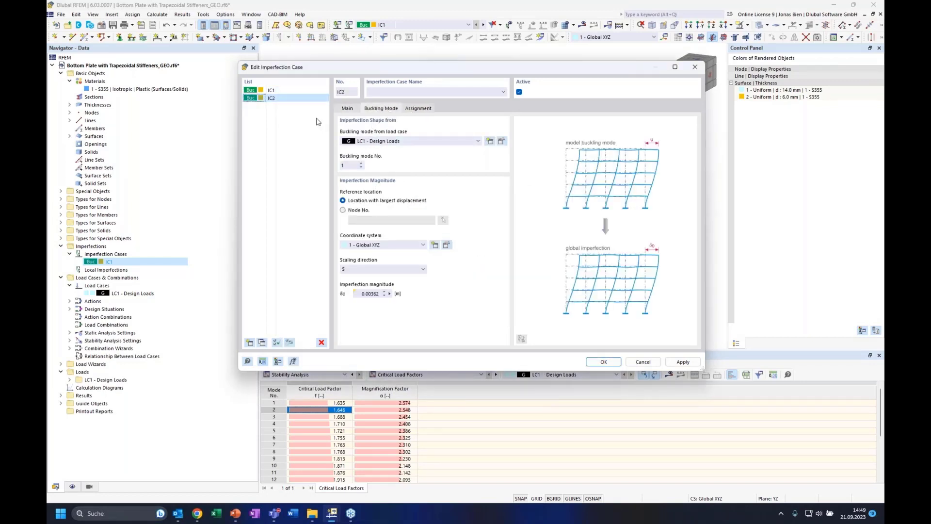
Name IC1 "Mode 1 (local) pos", and set IC2 to buckling mode 19 with the name "Mode 19 (global) pos".
click(425, 91)
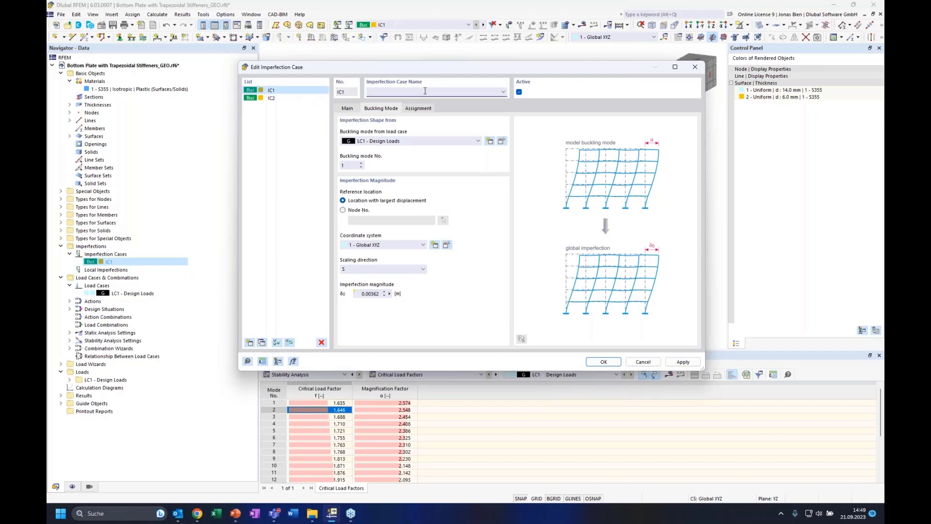
text(Mode 1 (local) pos)
click(305, 98)
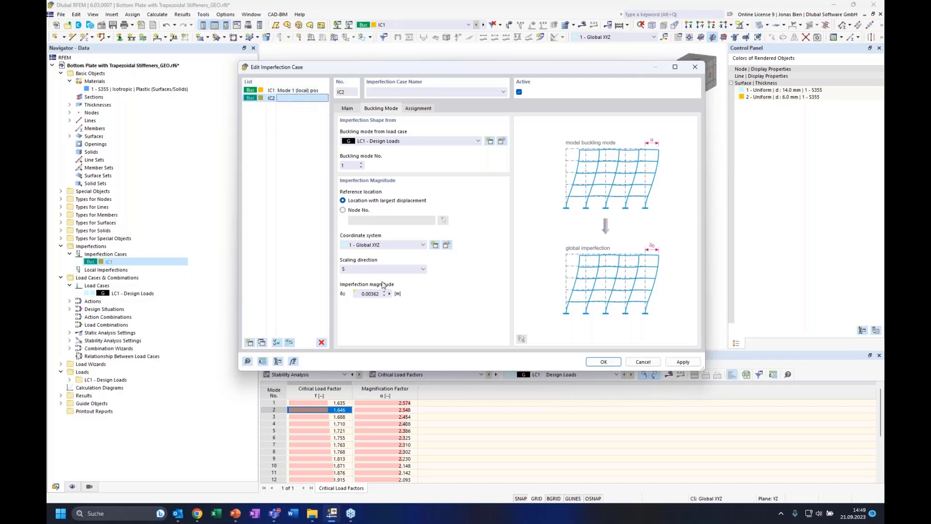
double_click(355, 165)
click(418, 90)
text(Mode 19)
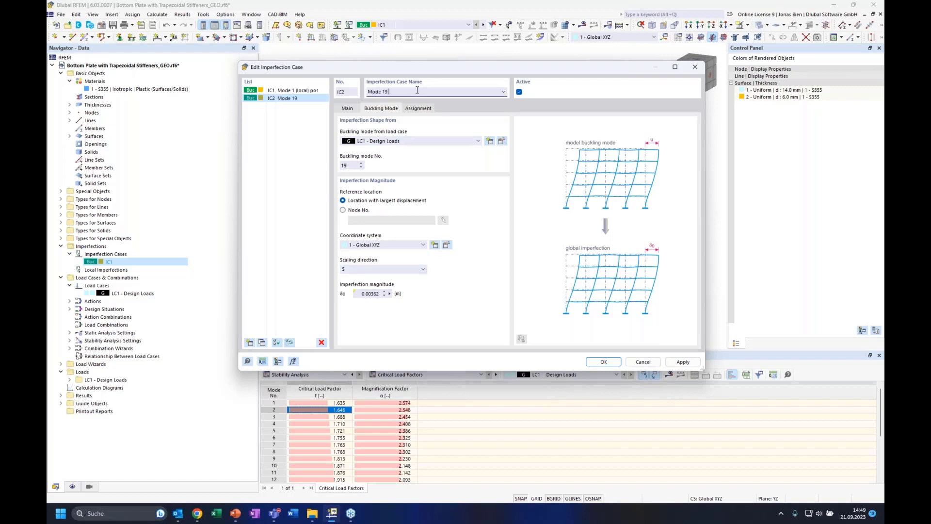
text( (global) pos)
Set IC2's imperfection magnitude to 0.00438 m by editing its formula, dividing by 400.
click(390, 294)
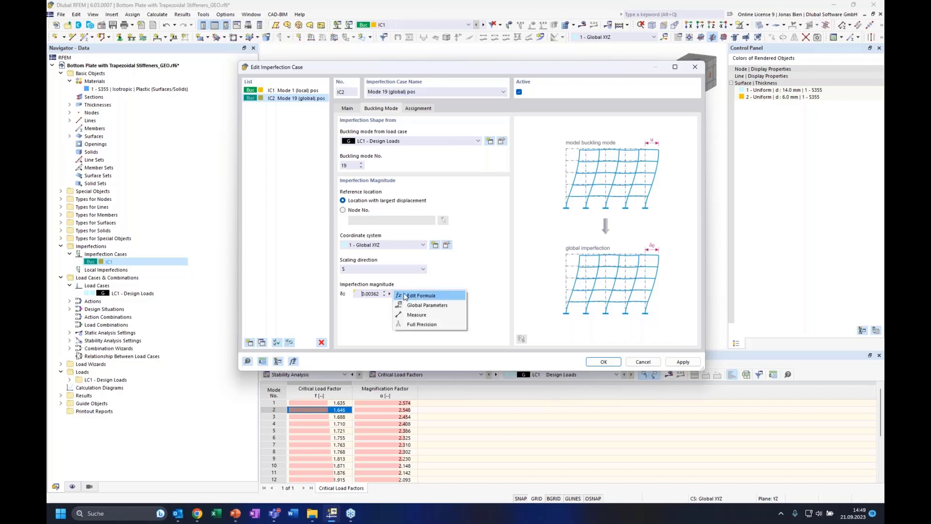
click(412, 297)
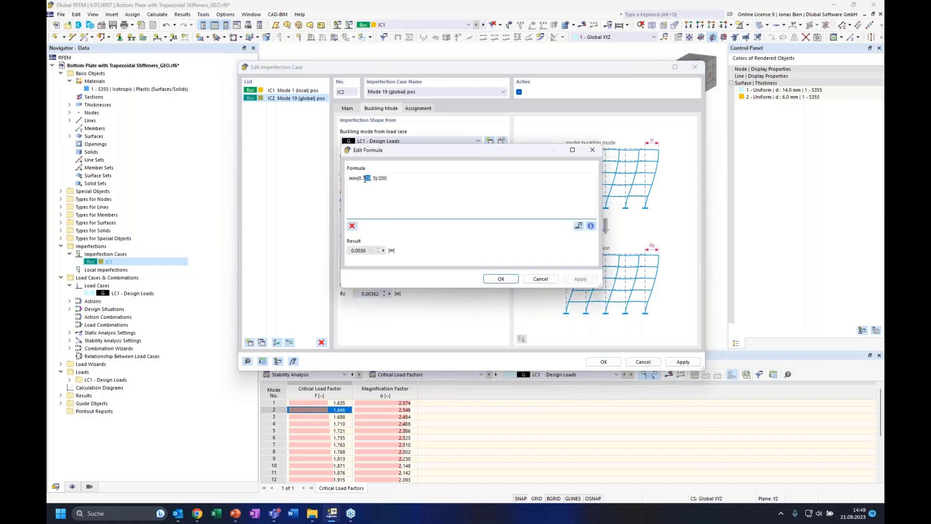
text(1.7)
text(400)
click(486, 279)
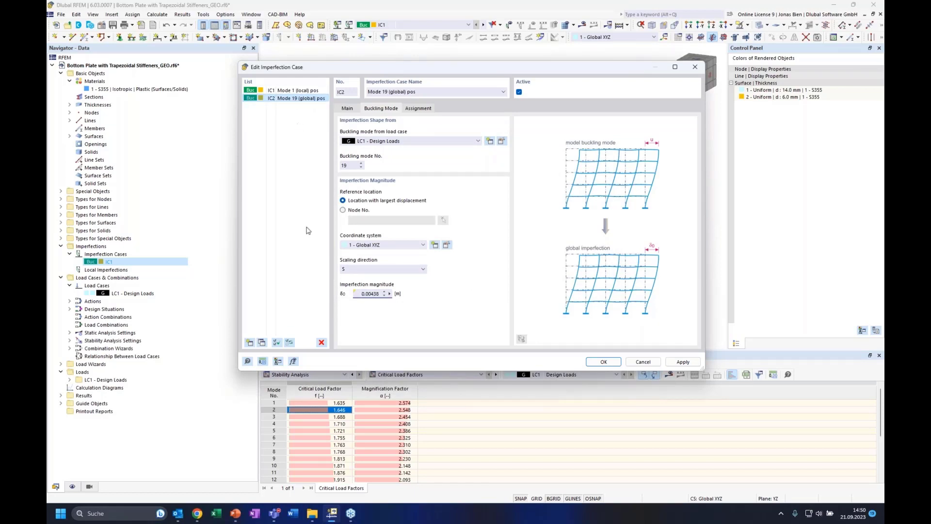
Copy IC2 as a further imperfection case and set the copy's scaling direction to Spatial negative.
click(262, 342)
click(392, 269)
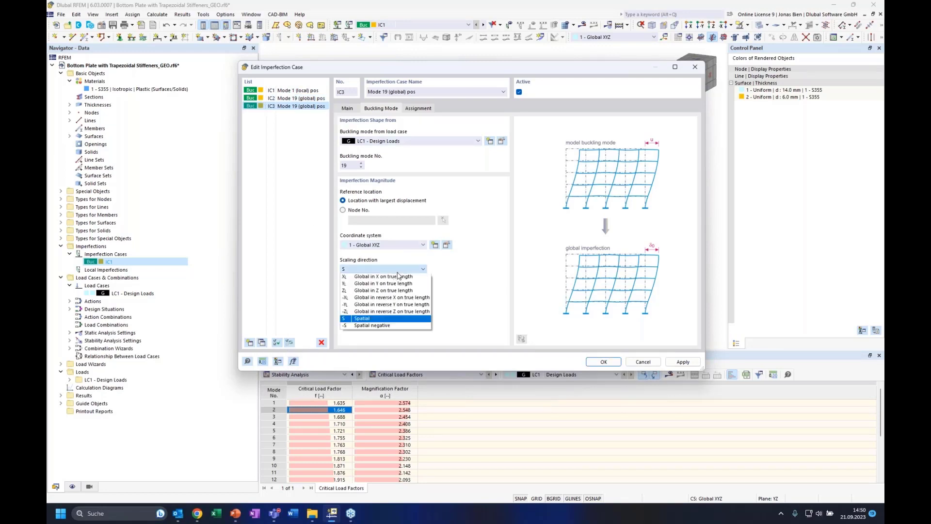
click(373, 326)
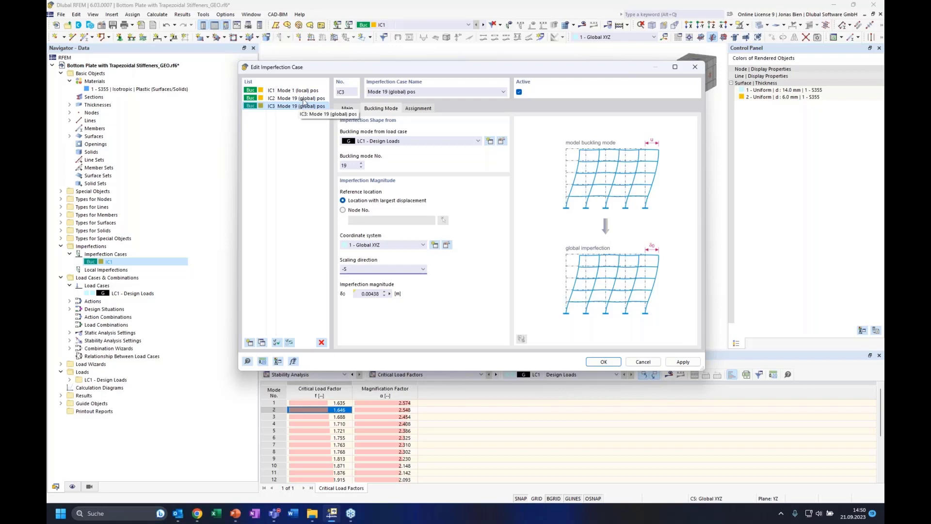
Copy IC3 as another imperfection case and change the copy's imperfection type to Group of Imperfection Cases.
click(277, 296)
click(262, 343)
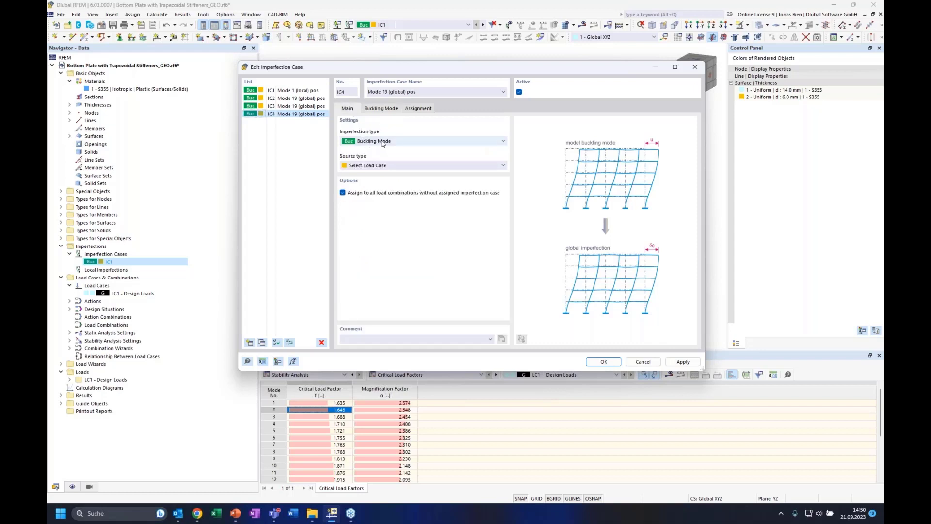
click(381, 141)
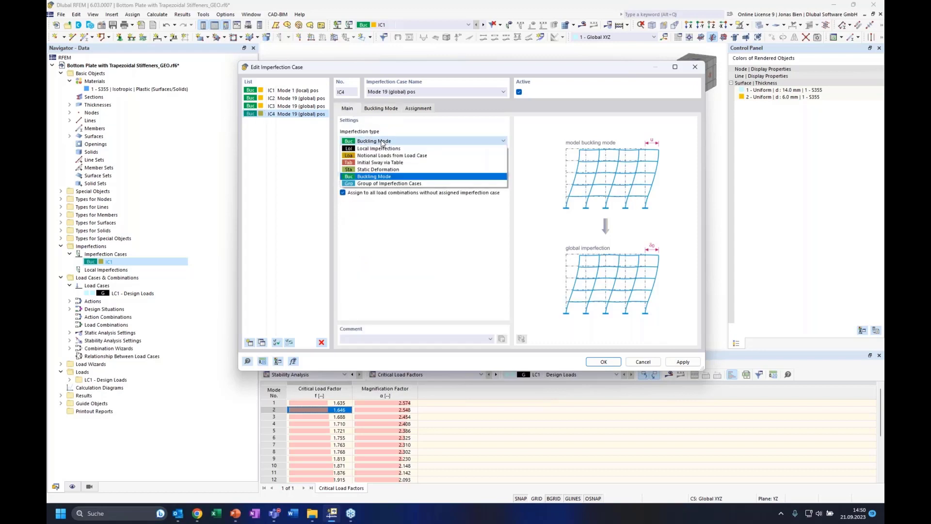
click(383, 184)
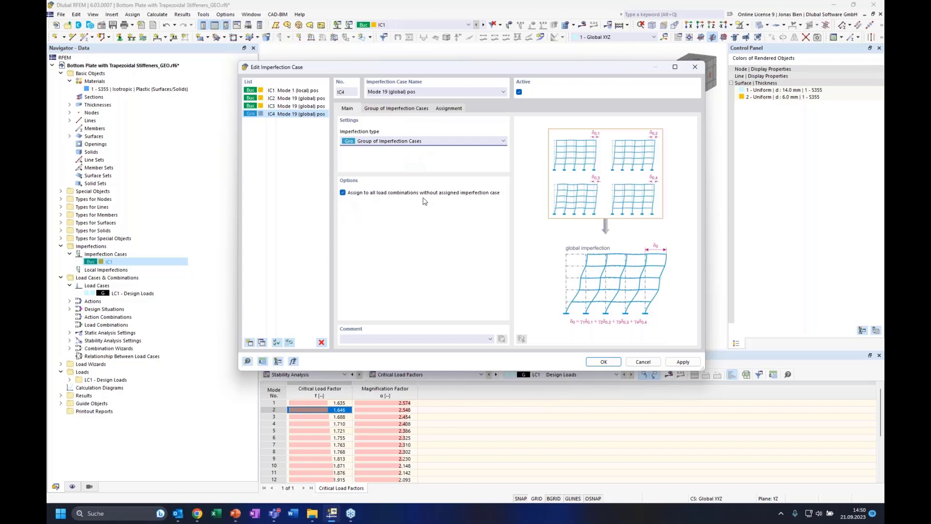
Add IC1 - Mode 1 (local) pos and IC2 - Mode 19 (global) pos to the group in IC4.
click(396, 110)
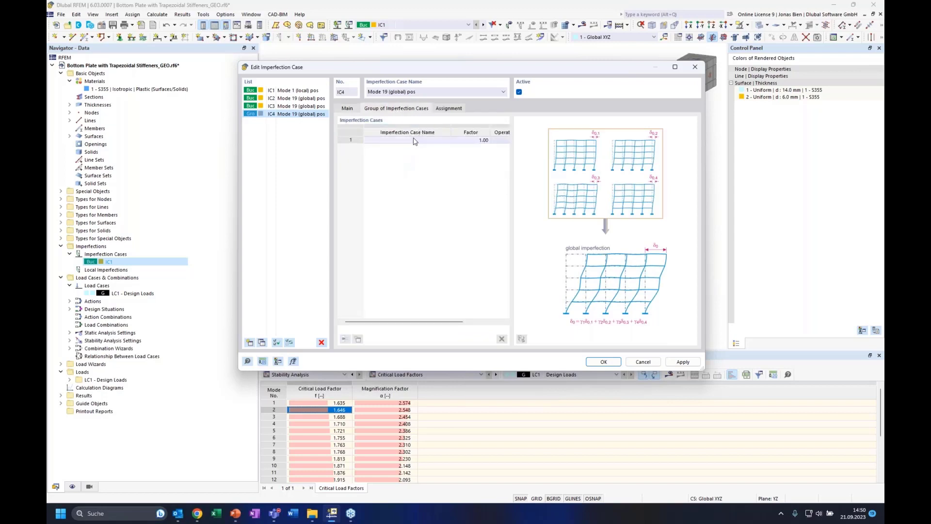
click(415, 141)
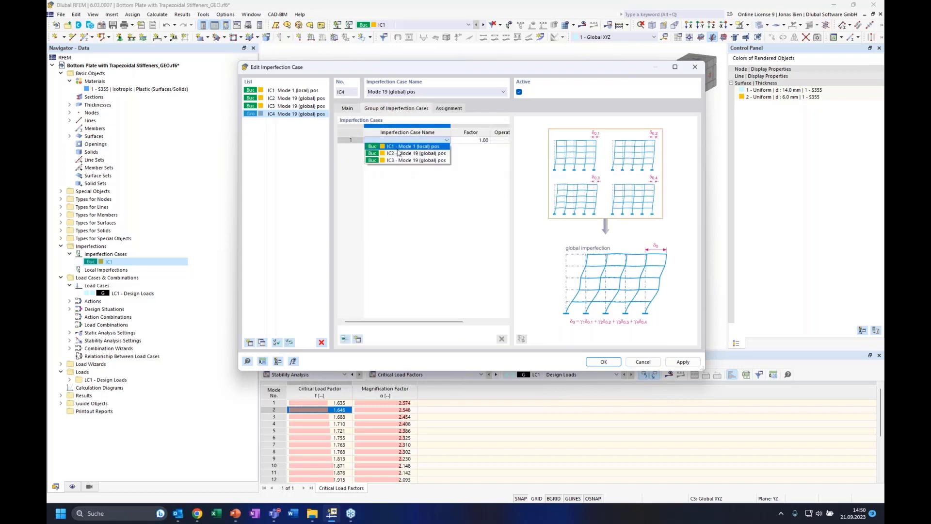
click(383, 201)
click(345, 340)
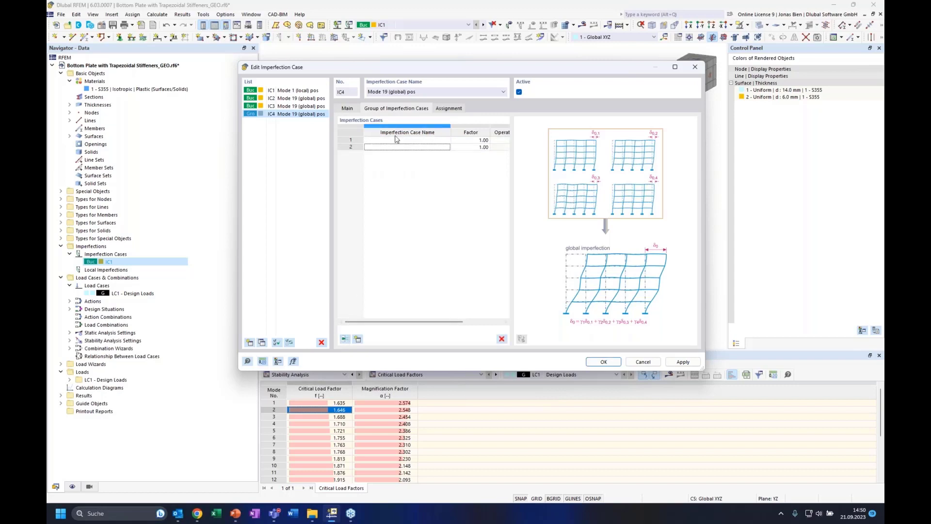
click(405, 141)
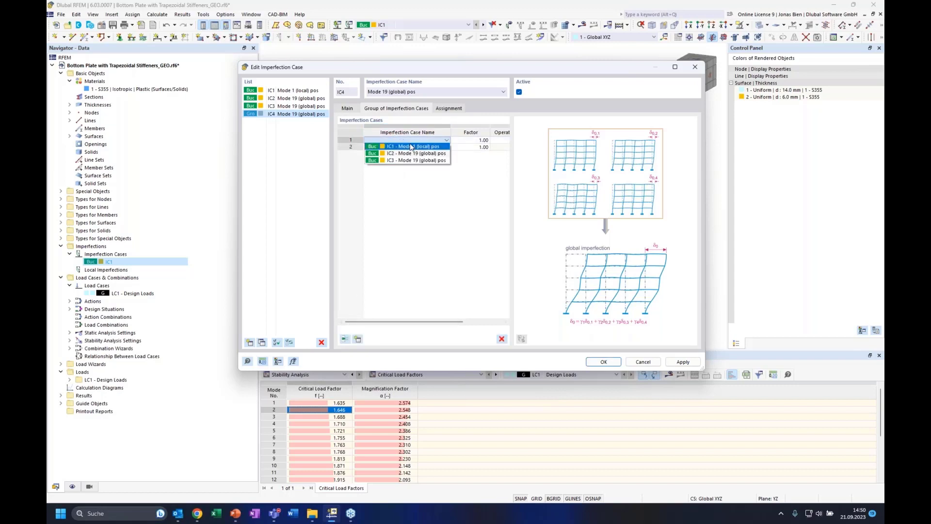
click(411, 147)
click(444, 148)
click(401, 147)
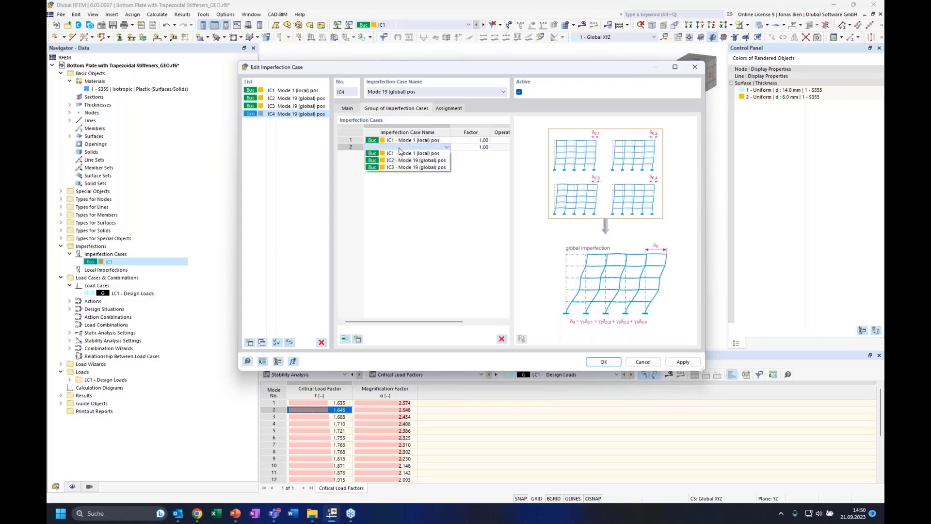
click(404, 161)
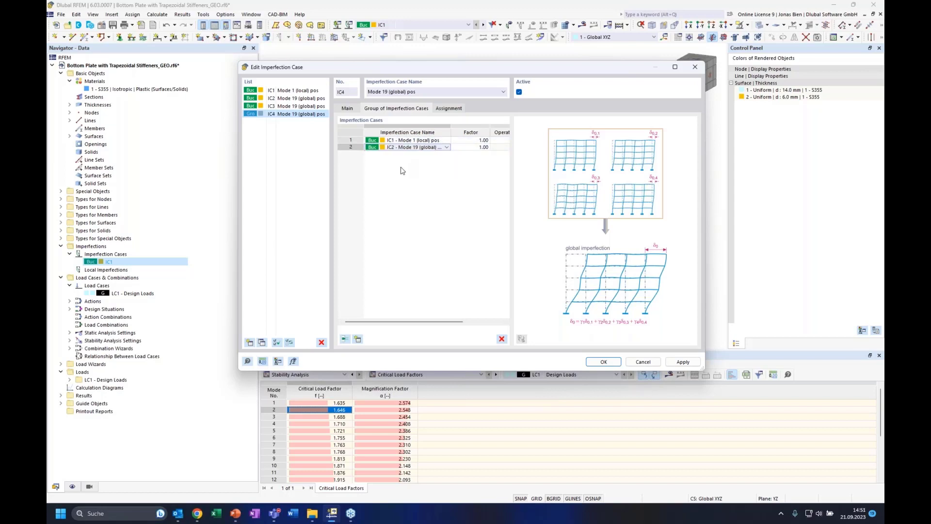
Combine the IC1 and IC2 entries in IC4's imperfection group with the operator "and".
click(504, 146)
click(505, 146)
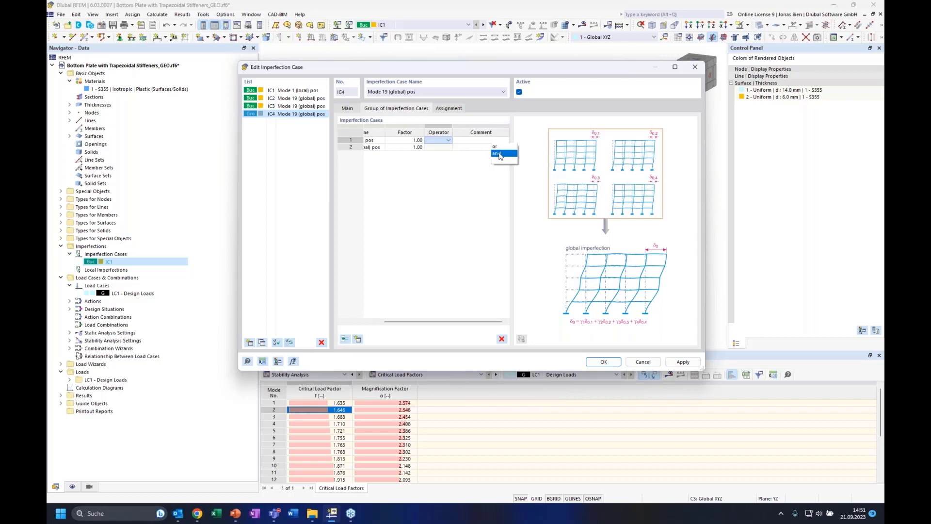
click(503, 154)
click(409, 142)
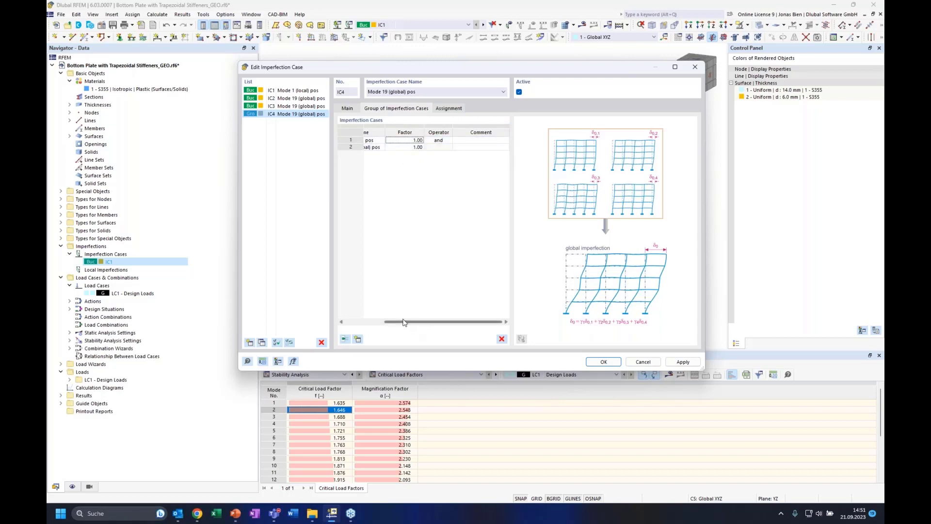
drag(415, 322, 400, 322)
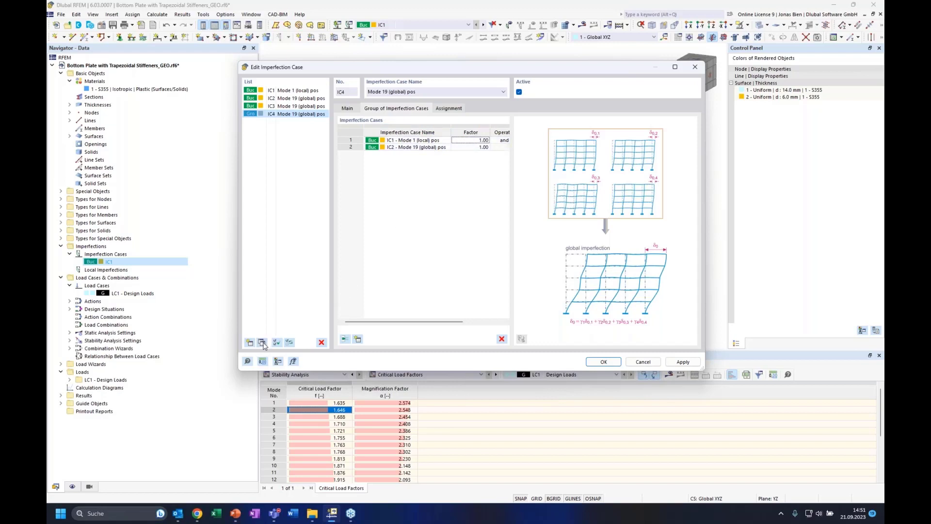
Rename imperfection case IC4 as "IC1 + IC2".
click(299, 115)
click(428, 92)
triple_click(421, 92)
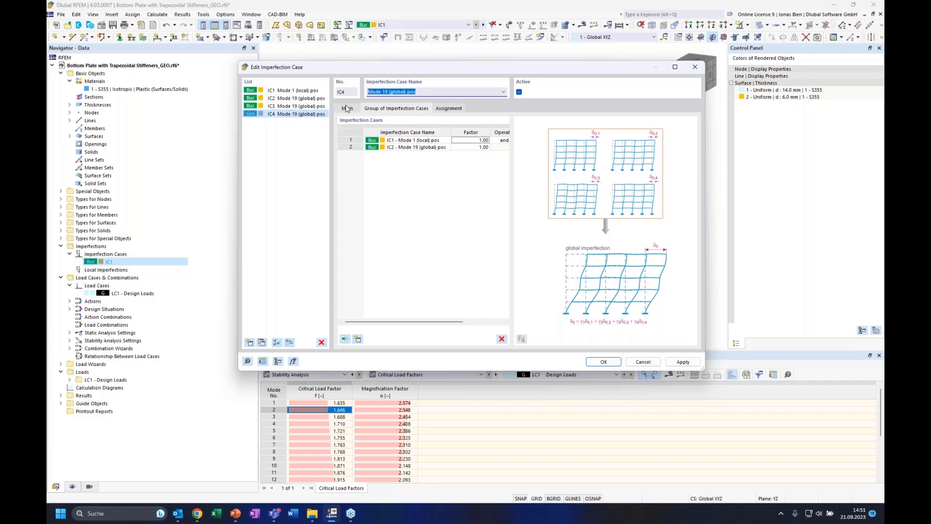
text(IC1 + IC2)
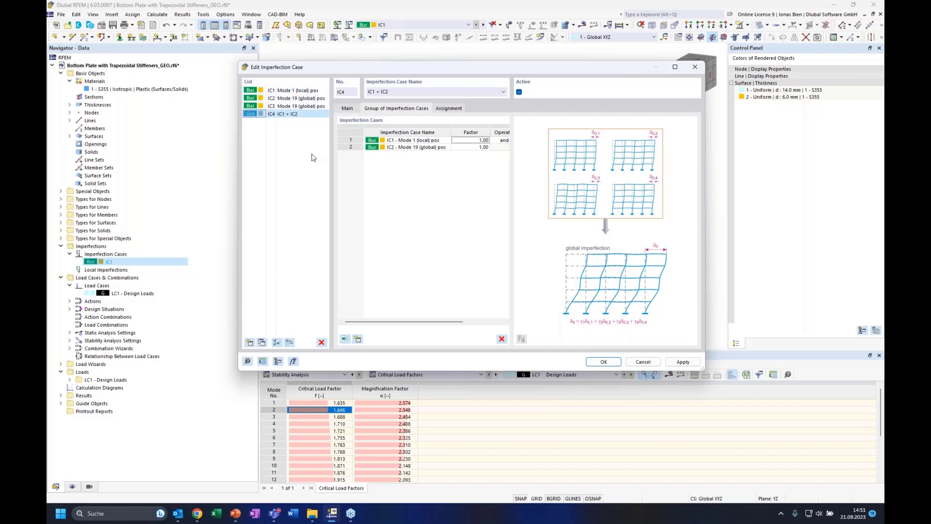
Copy IC4 and replace IC2 with IC3 - Mode 19 (global) pos in the copy's imperfection group.
click(262, 342)
click(437, 147)
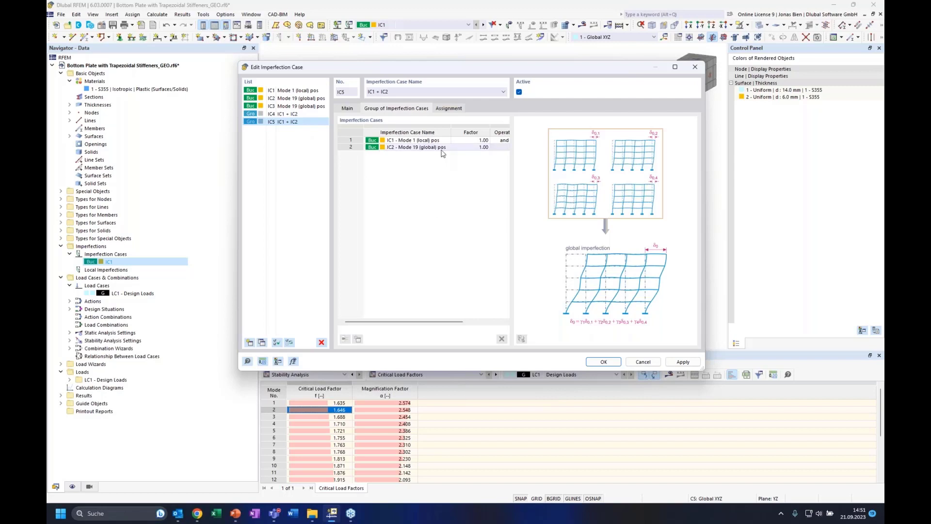
click(431, 167)
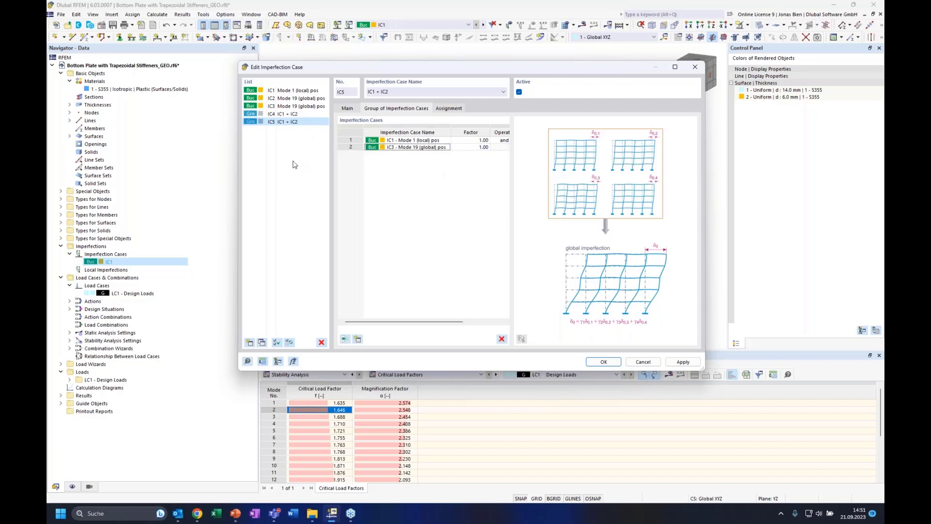
Rename imperfection case IC5 as "IC1 + IC3" and accept the imperfection case definitions.
click(389, 91)
key(BackSpace)
text(3)
key(Return)
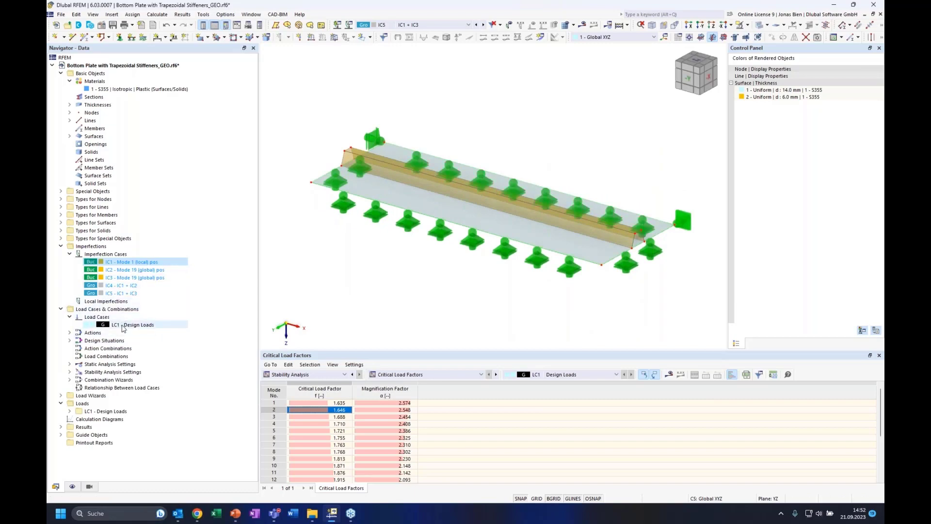
Open the load cases and combinations from LC1 and delete all design situations, DS1 to DS4.
double_click(126, 325)
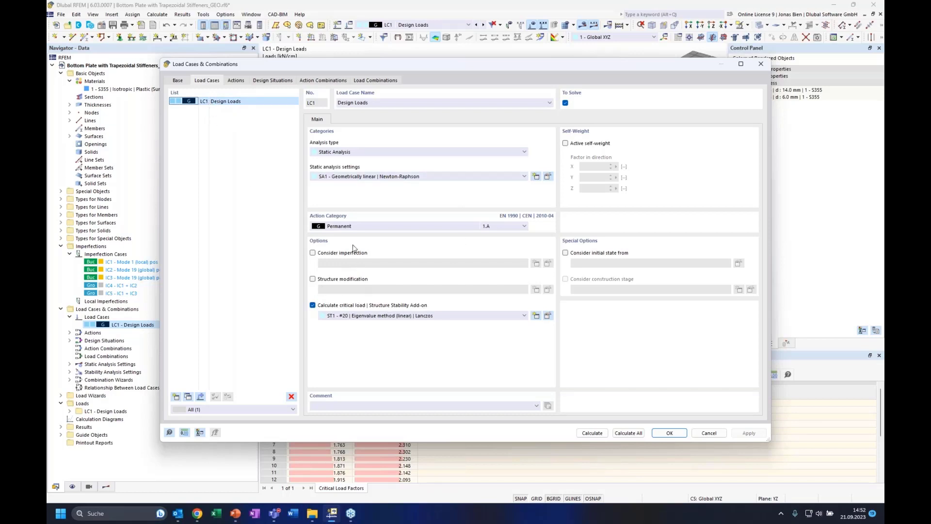
click(177, 80)
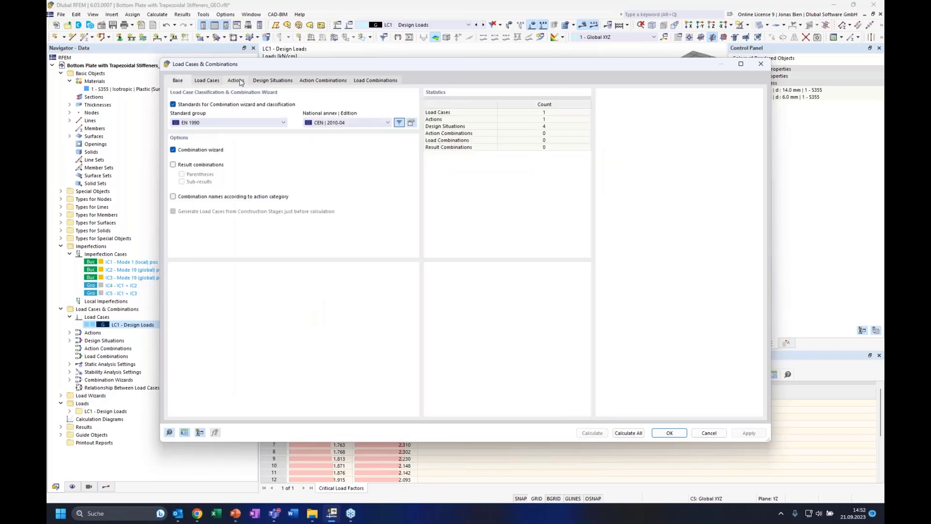
click(210, 82)
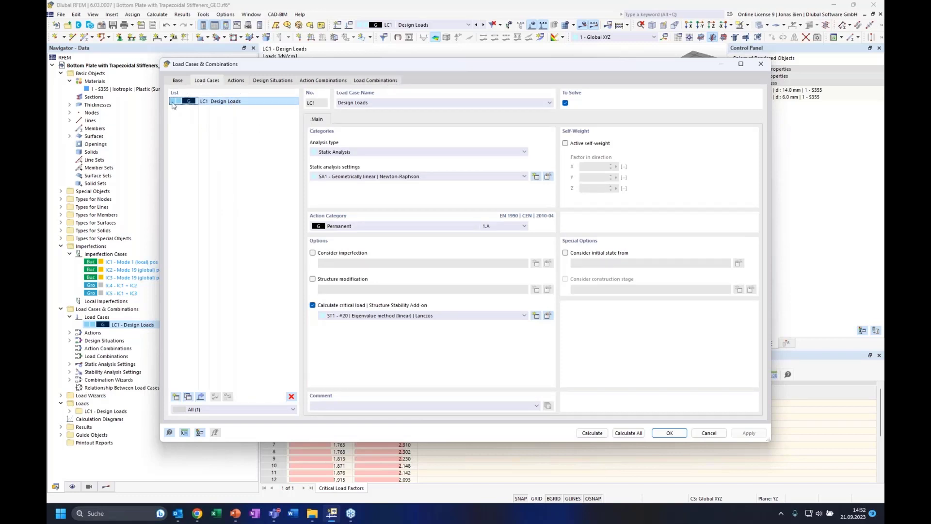
click(271, 81)
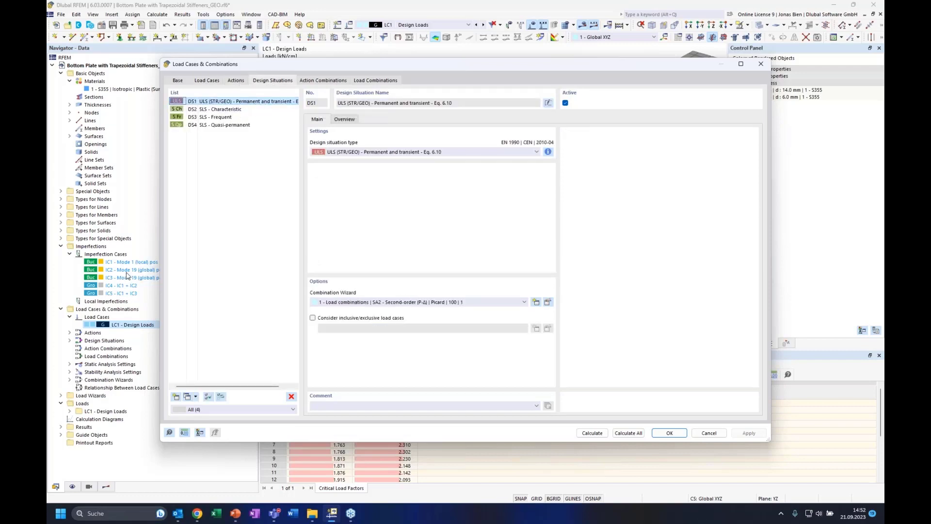
shift+click(225, 125)
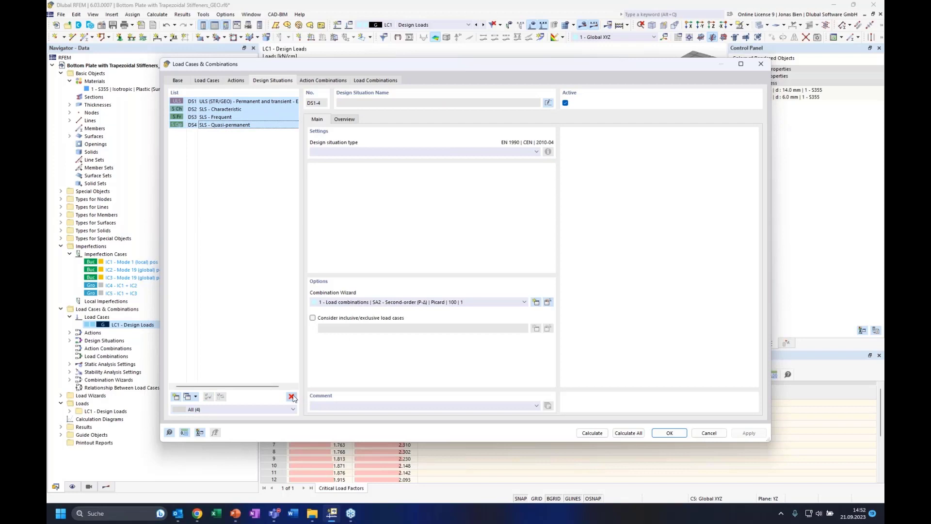
click(291, 397)
click(473, 288)
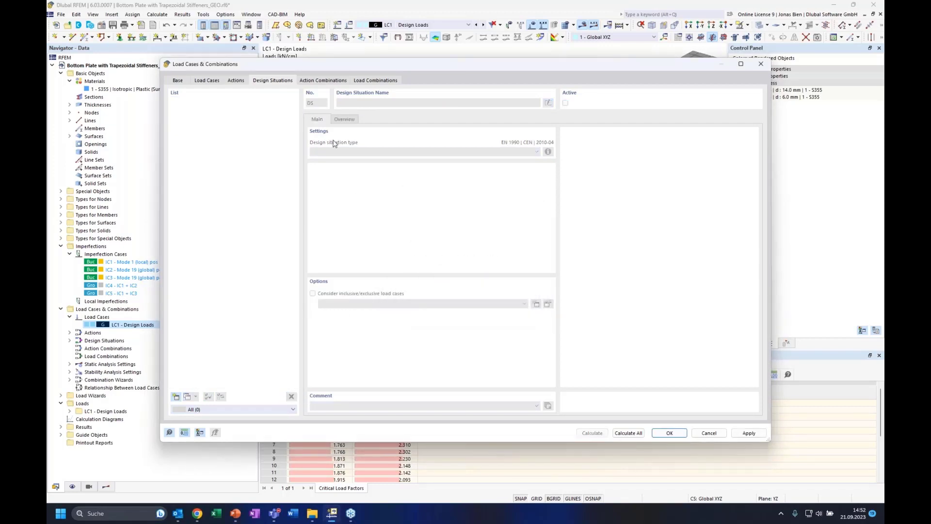
Create a new design situation of type ULS (STR/GEO) - Accidental - psi-1,1.
click(176, 397)
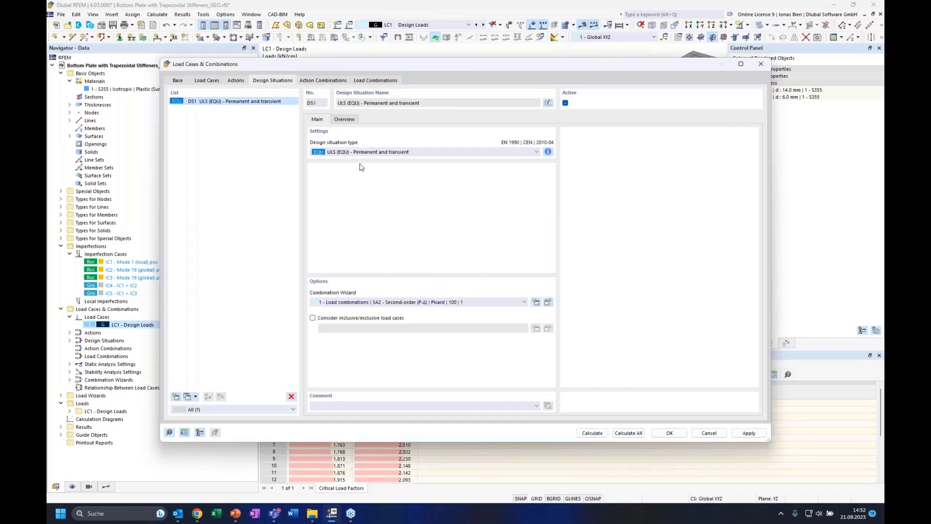
click(374, 153)
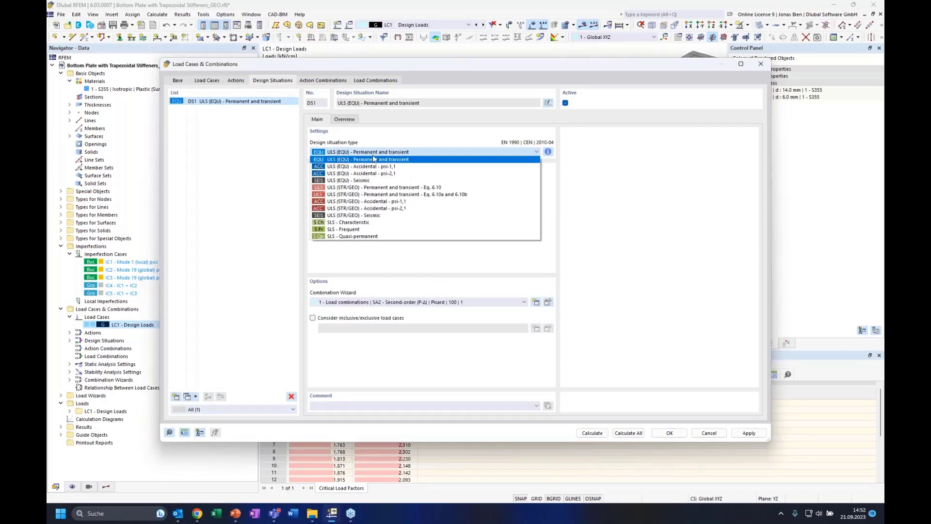
click(377, 202)
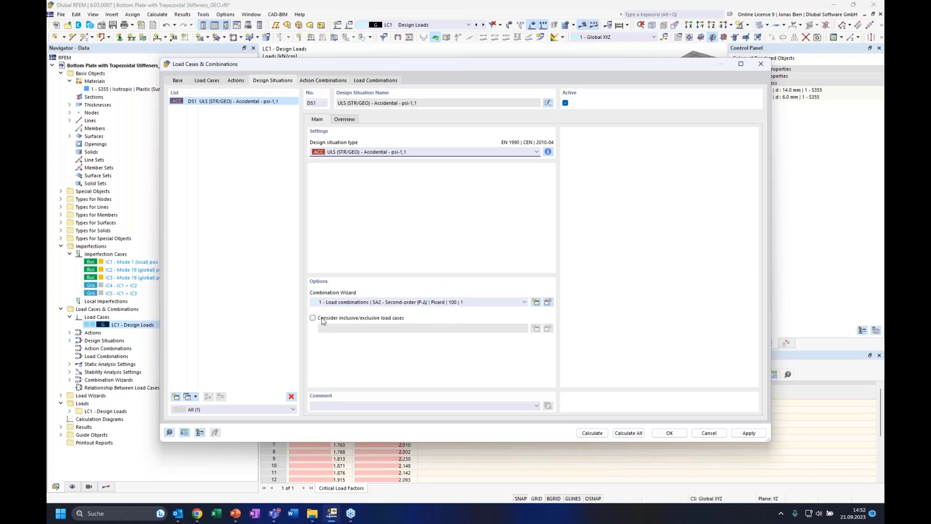
Set the static analysis settings in DS1's combination wizard to SA3 - Large deformations, Newton-Raphson combined with Picard.
click(547, 303)
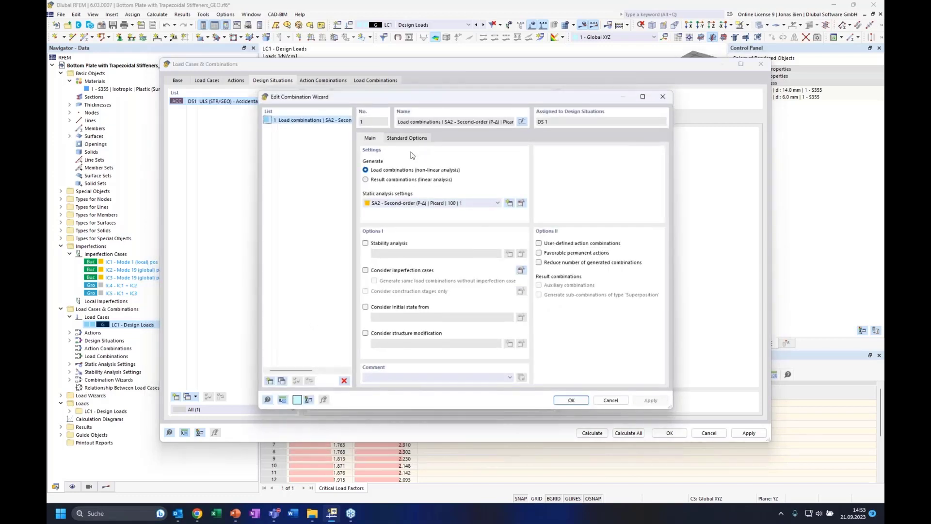
click(420, 204)
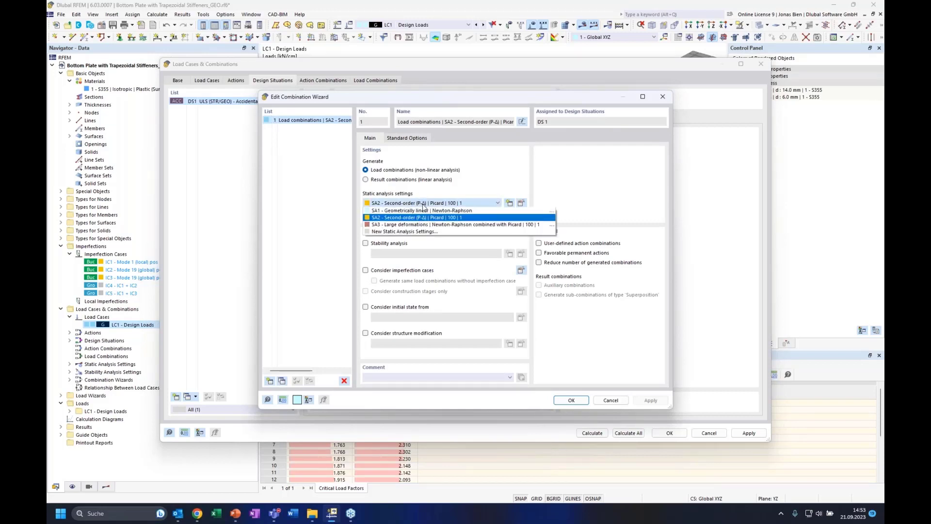
click(422, 204)
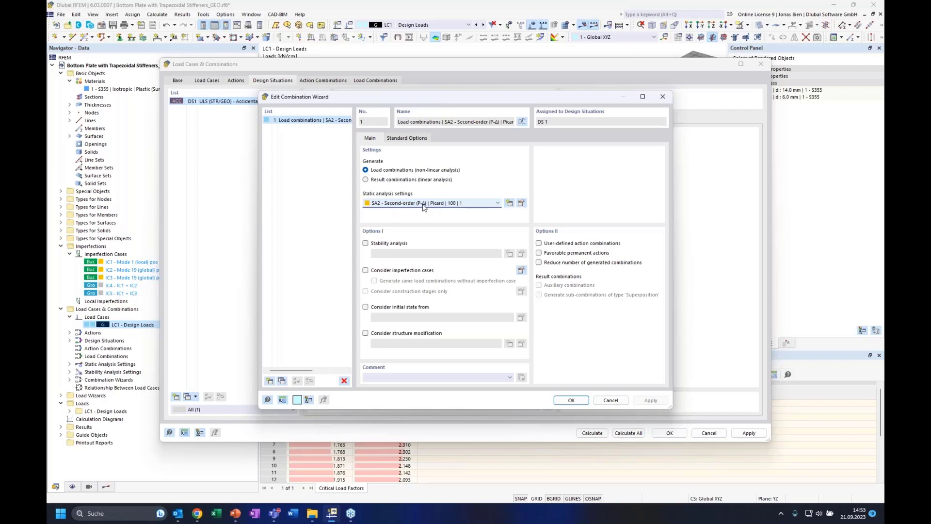
click(426, 206)
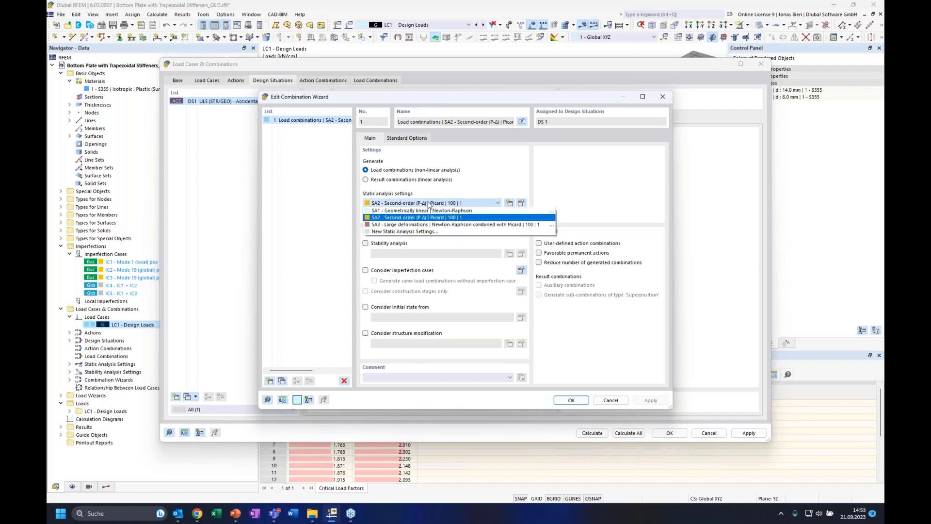
click(420, 225)
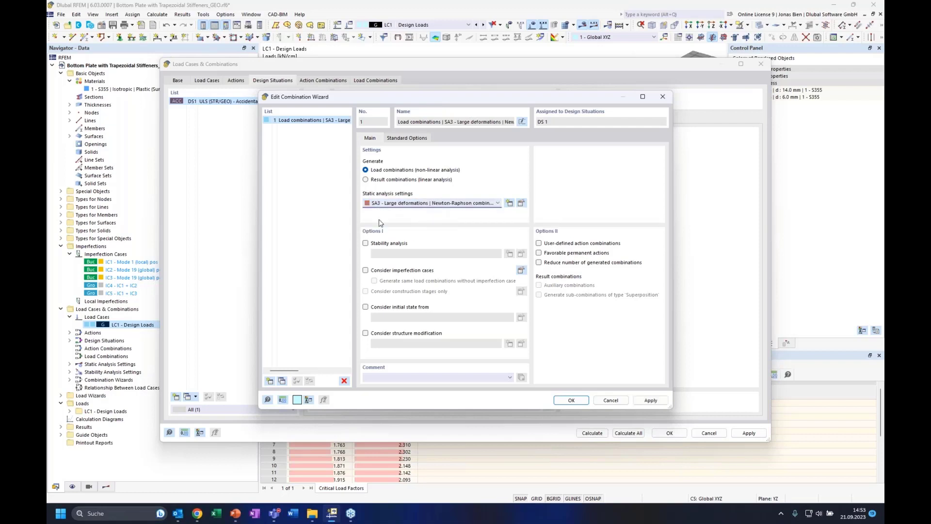
click(400, 204)
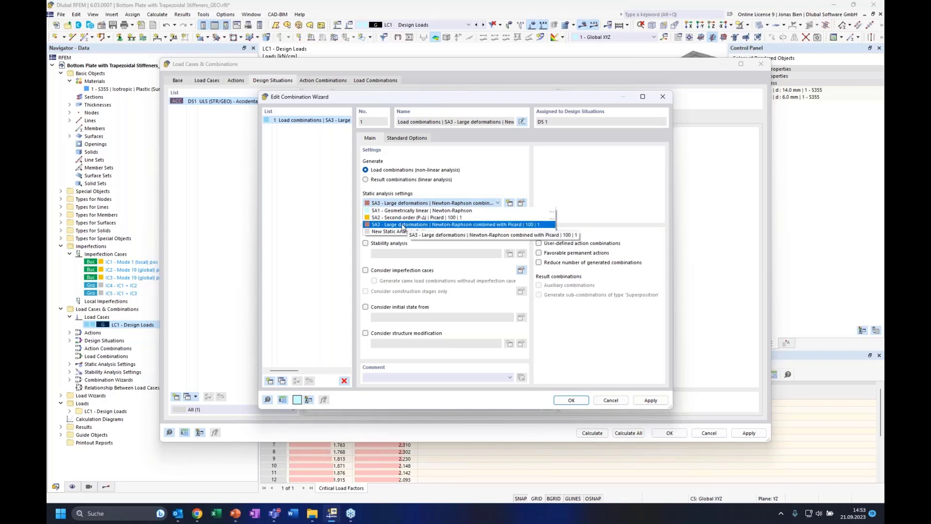
click(400, 225)
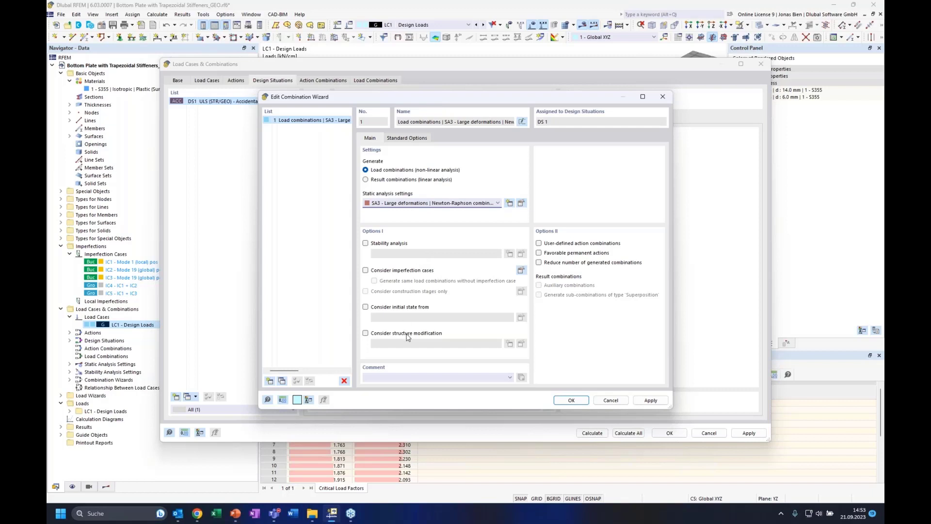
Enable stability analysis in the combination wizard and create new settings using the incremental method without eigenvalue analysis (non-linear).
click(388, 243)
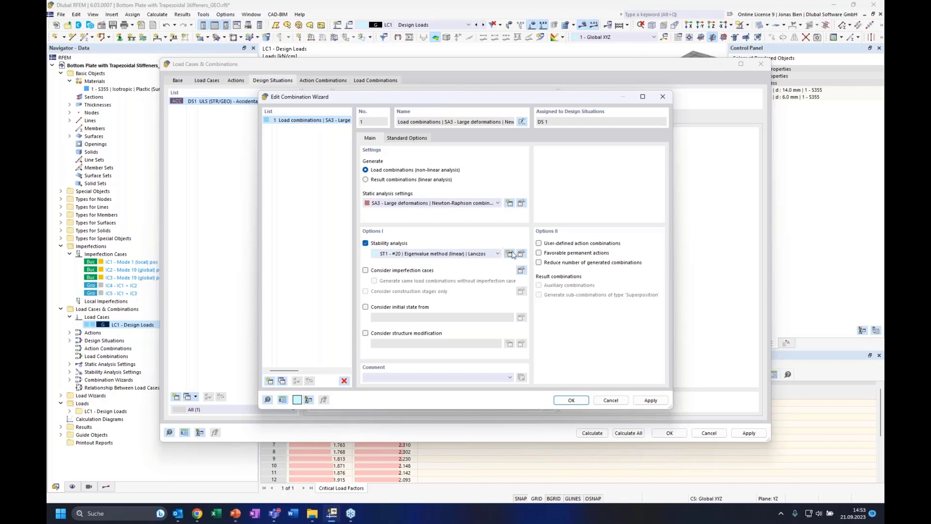
click(481, 253)
click(456, 277)
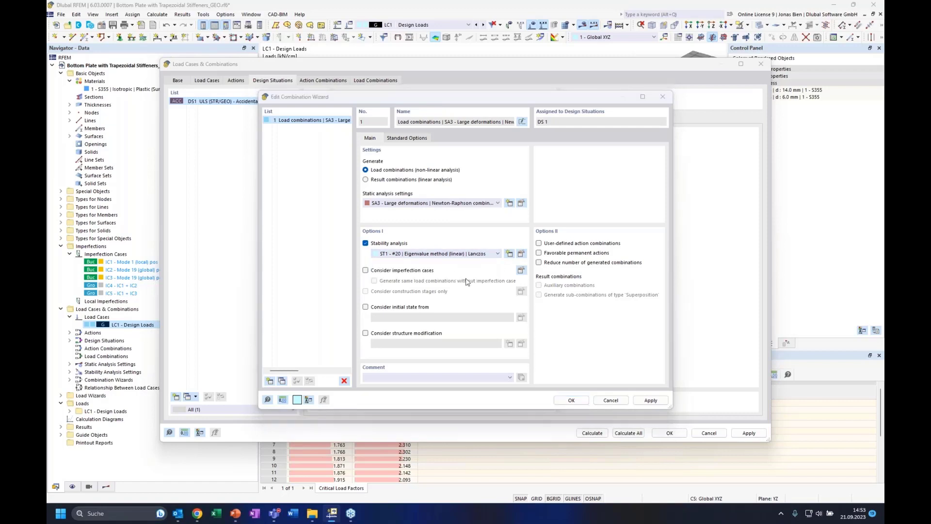
click(391, 175)
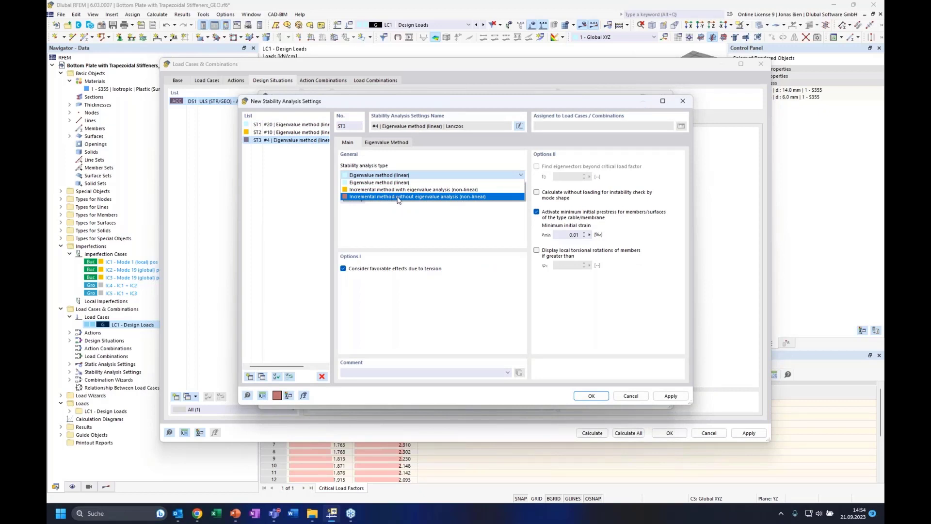
click(397, 197)
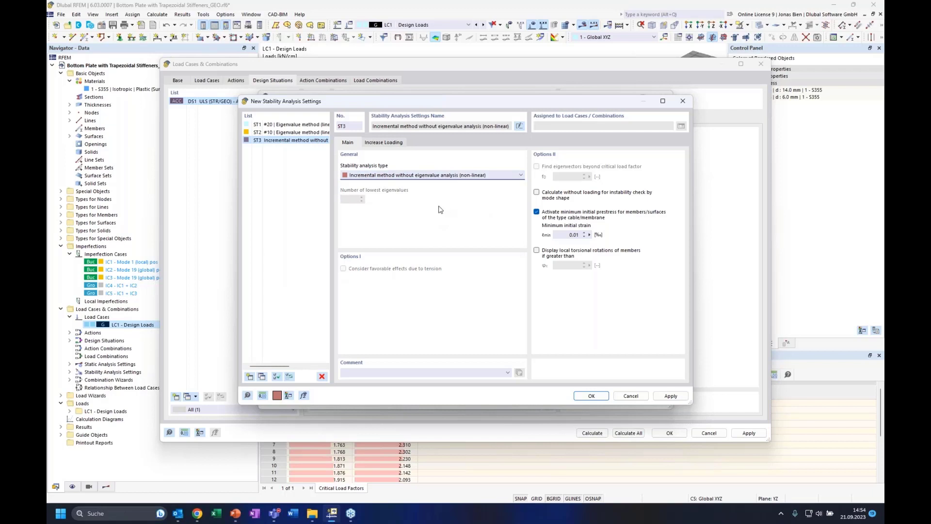
Set ST3's initial load factor to 0.1, enable saving results of all load increments, and accept the stability and wizard settings.
click(388, 142)
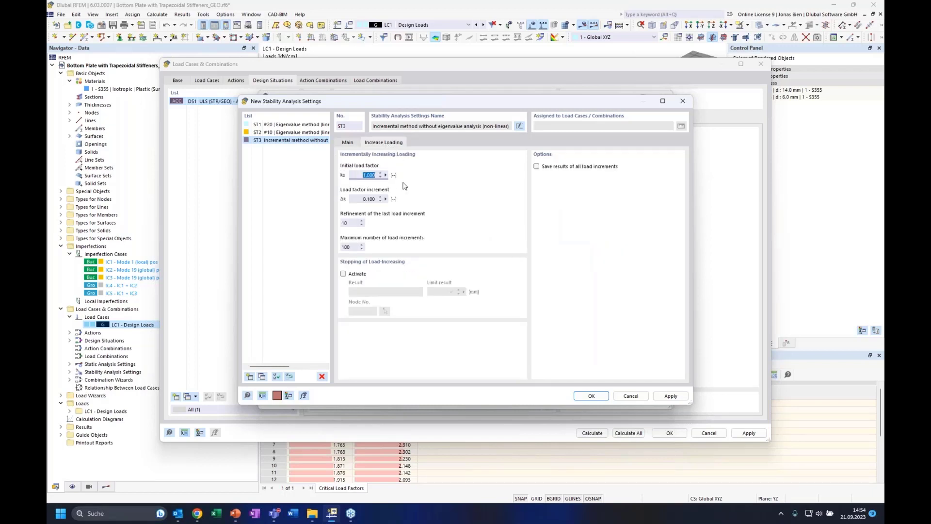
text(0.1)
click(372, 198)
click(536, 167)
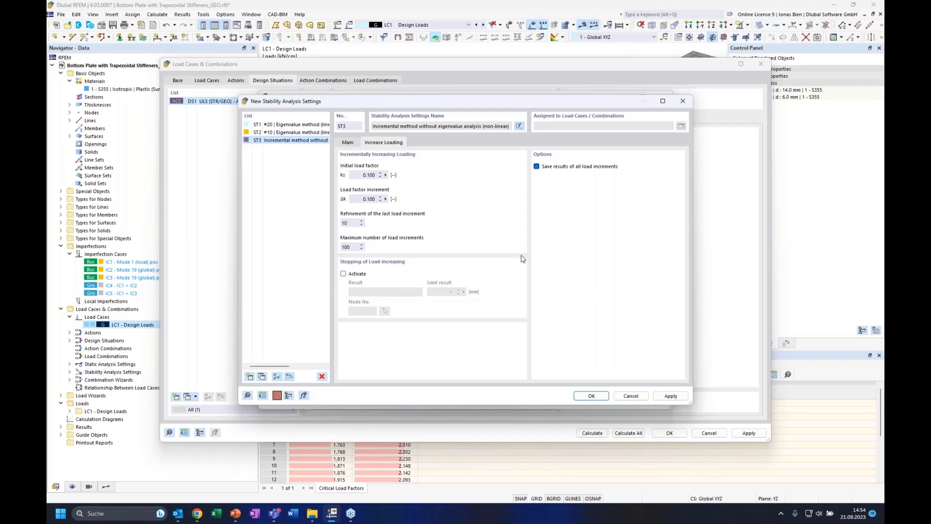
click(585, 397)
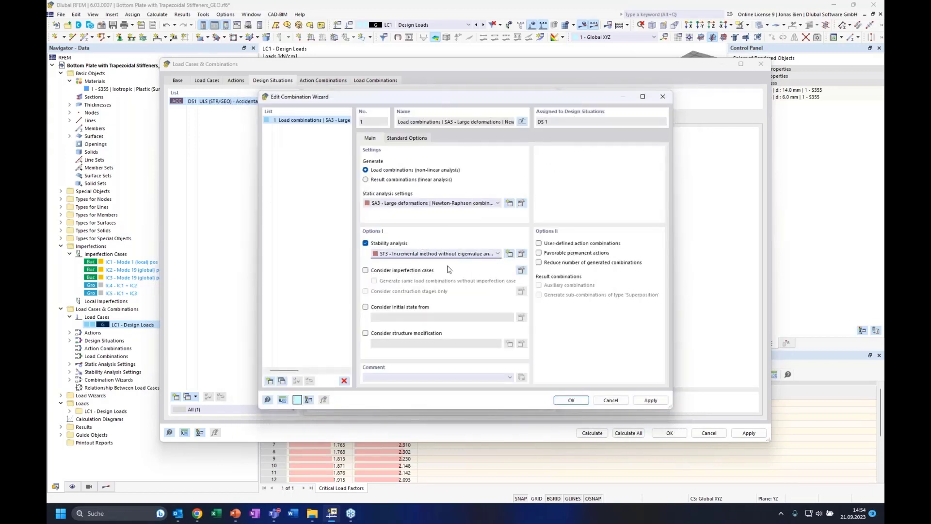
click(572, 400)
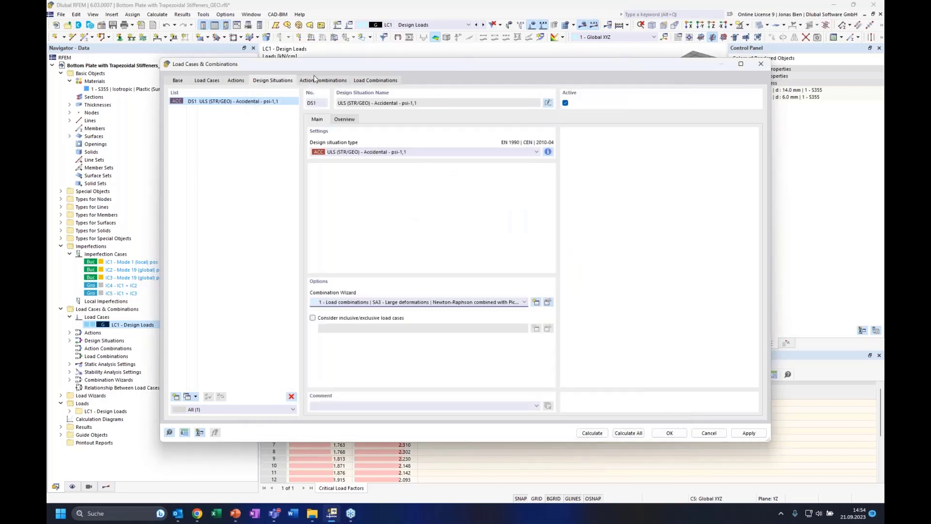
Check the generated action combination AC1 and load combination CO1, and return to design situation DS1.
click(318, 81)
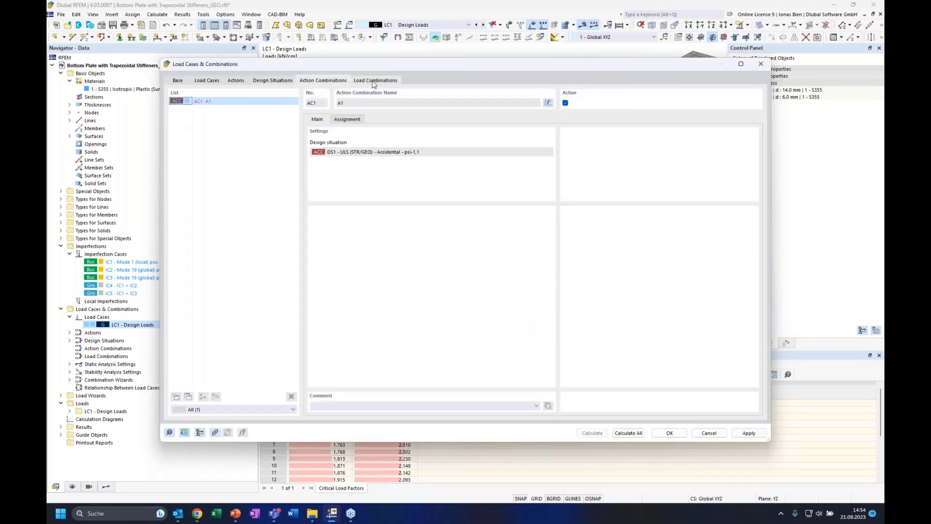
click(374, 81)
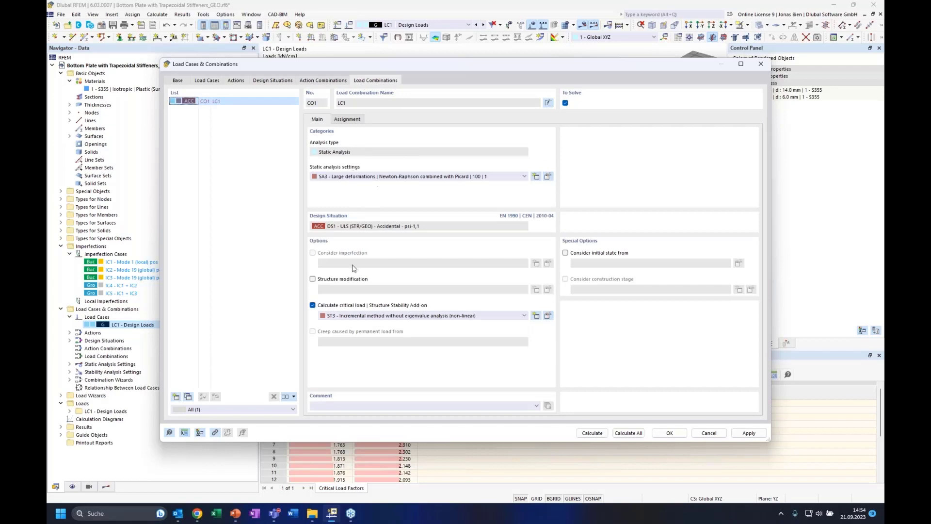
click(291, 81)
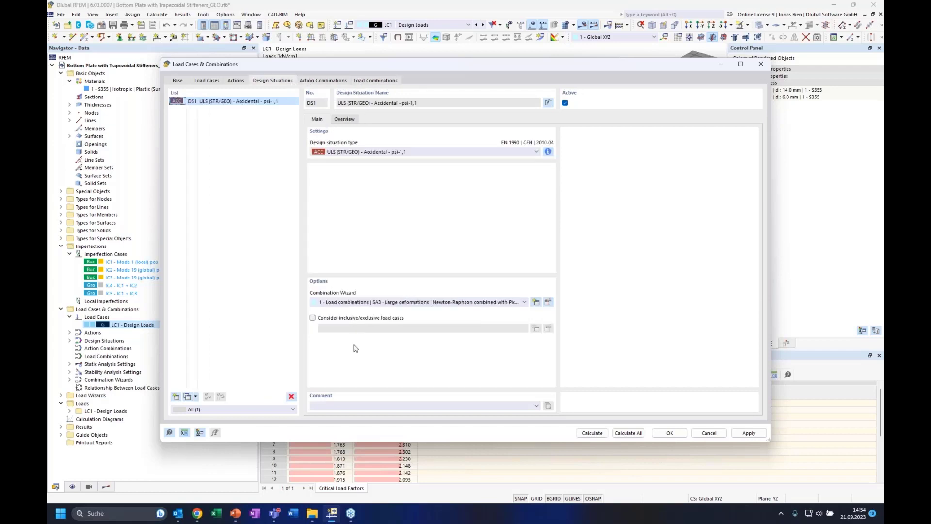
Check load combination CO1, and enable considering imperfection cases in the combination wizard of design situation DS1.
click(372, 81)
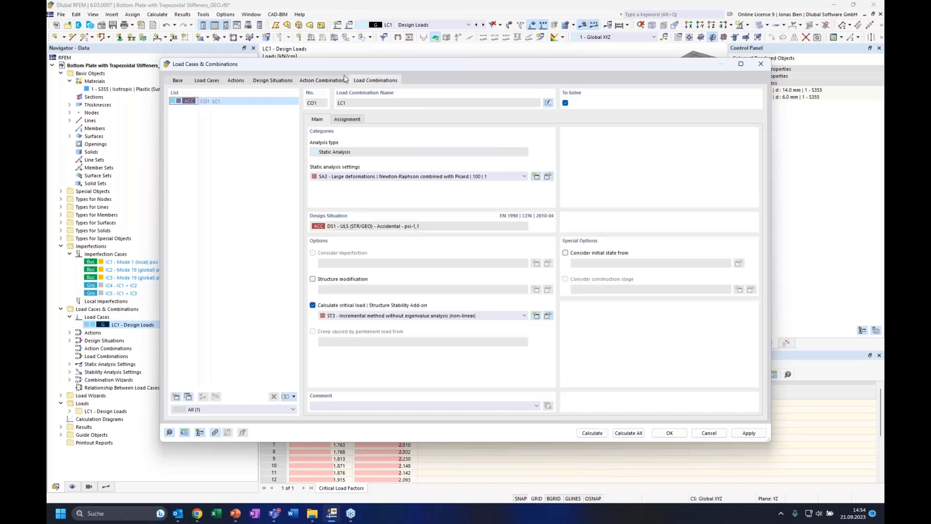
click(289, 81)
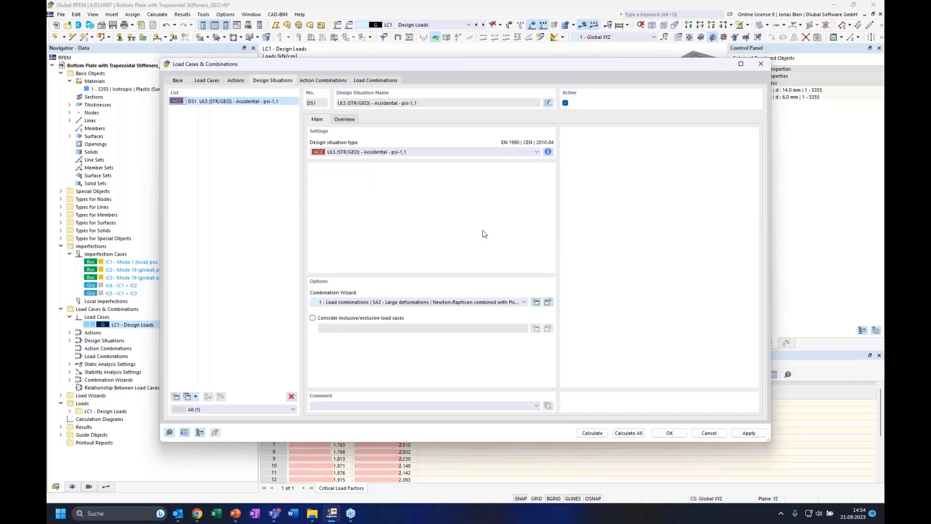
click(545, 302)
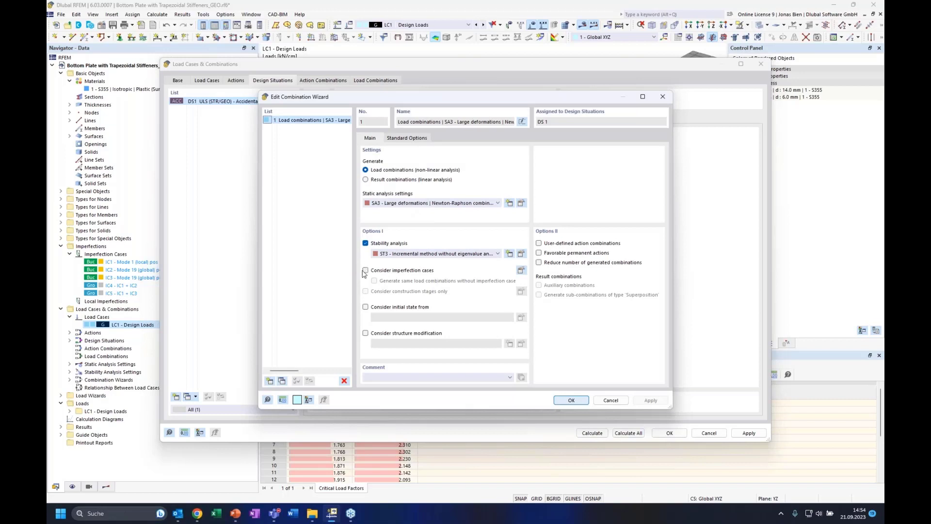
click(365, 270)
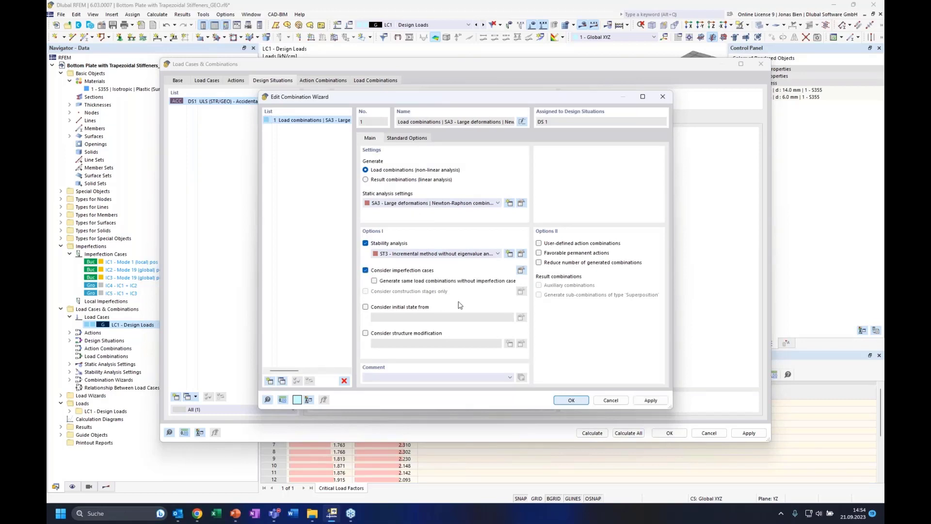
click(571, 401)
Check the imperfection case assigned to each generated load combination CO1 to CO5, and calculate everything.
click(363, 80)
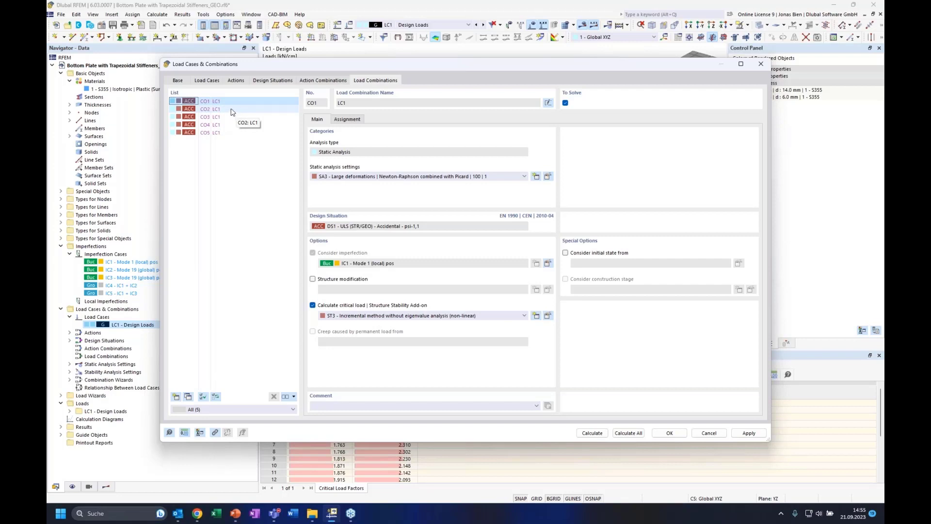
click(231, 111)
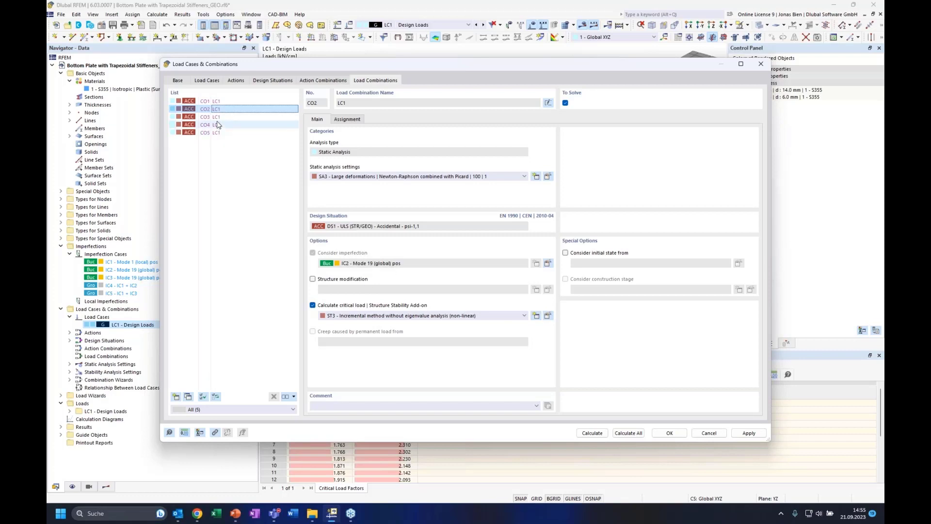
click(221, 117)
click(225, 125)
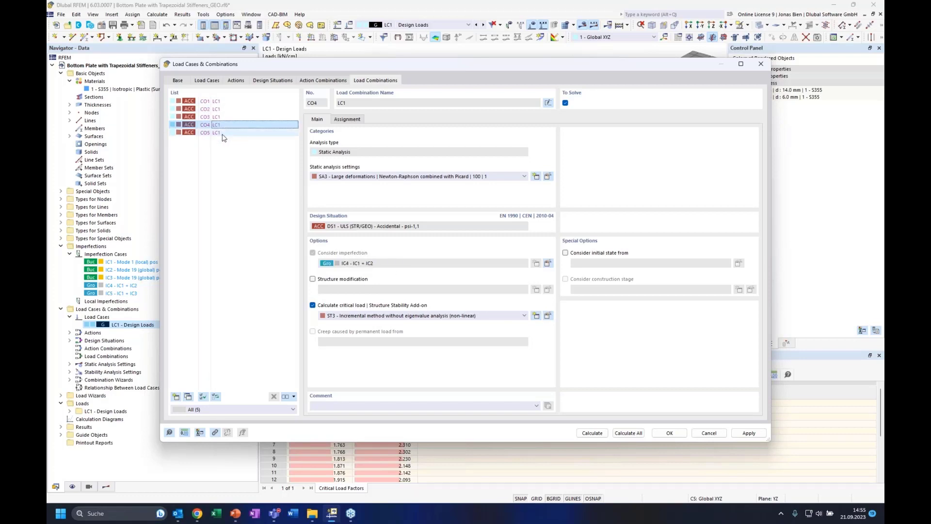
click(220, 134)
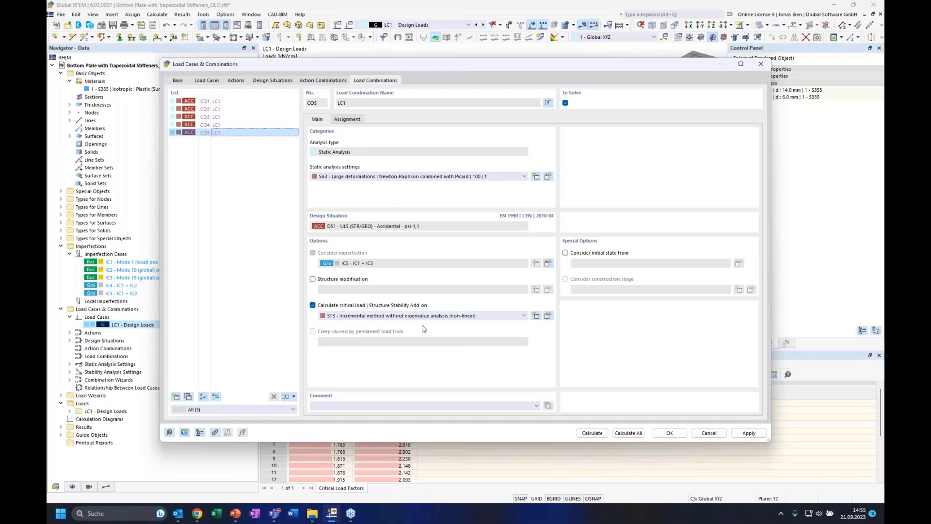
click(628, 433)
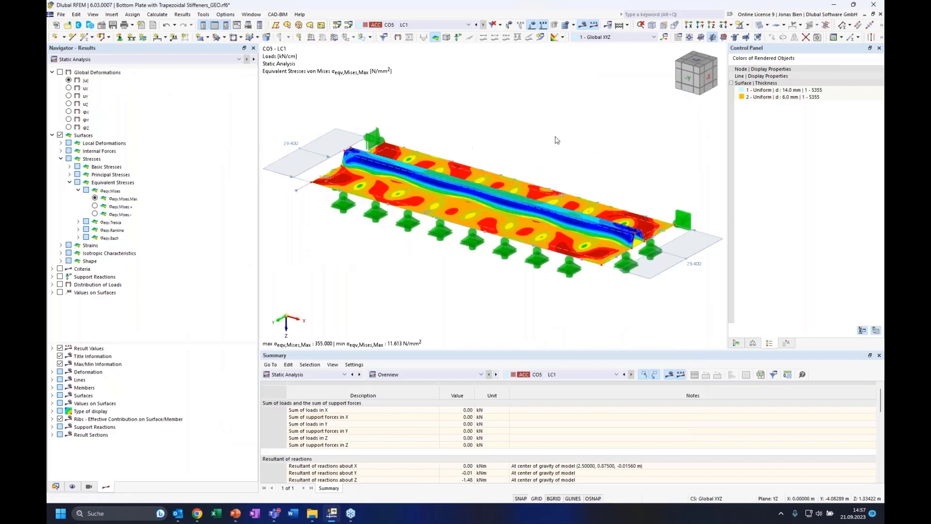
Switch the displayed results of load combination CO5 from static analysis to Incremental Stability Analysis.
scroll(551, 136, down, 1)
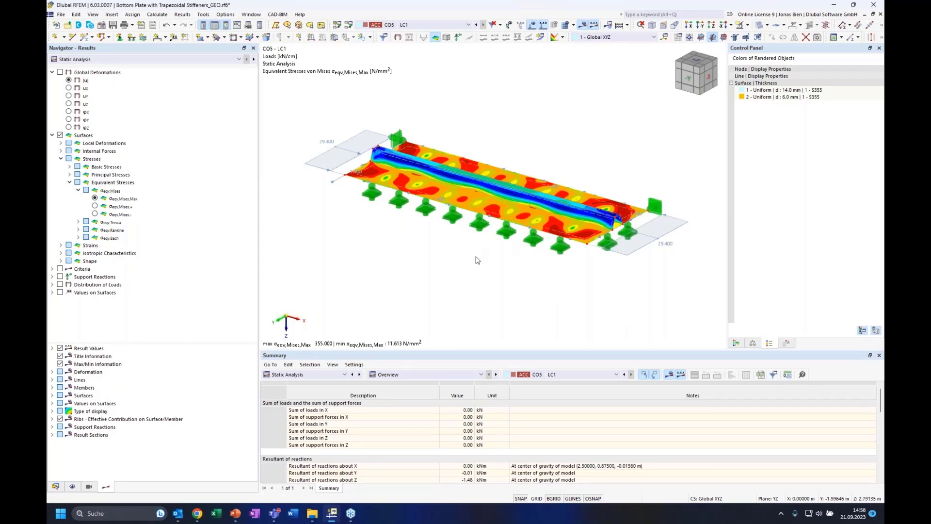
scroll(438, 388, down, 1)
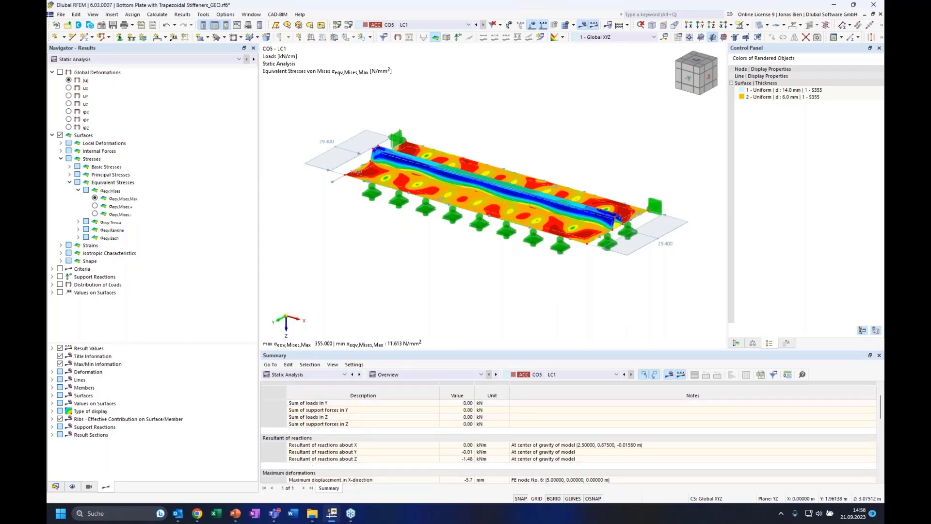
click(187, 60)
click(112, 74)
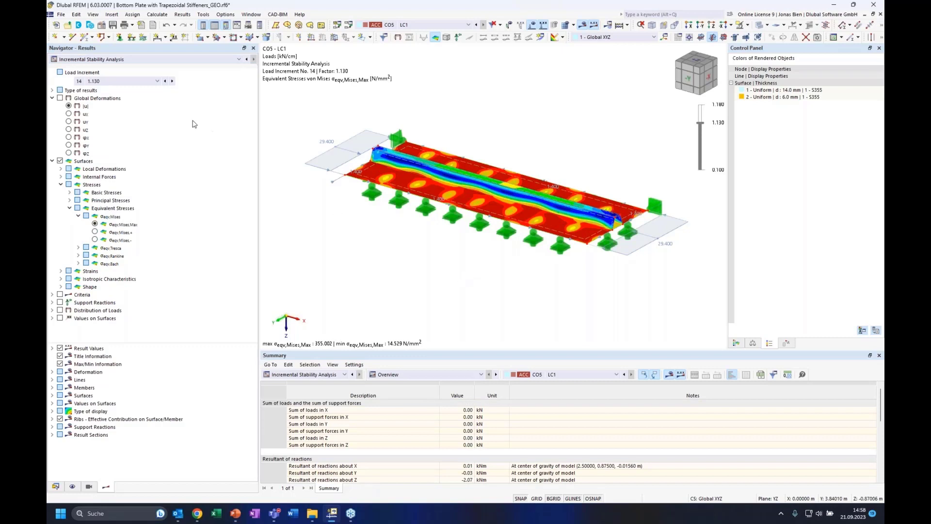
Enlarge the results summary to find CO5's critical load factor, and display load increment 19 with factor 1.180.
scroll(372, 414, down, 6)
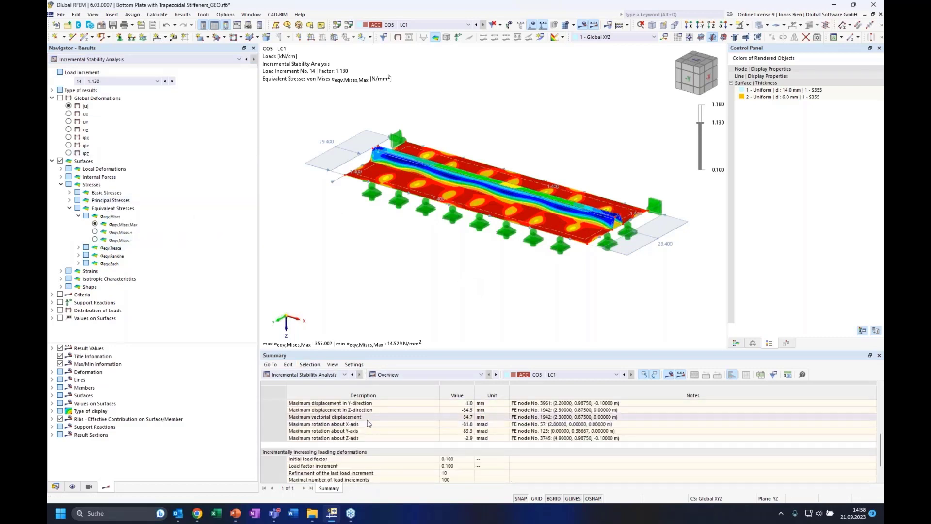
drag(464, 355, 464, 317)
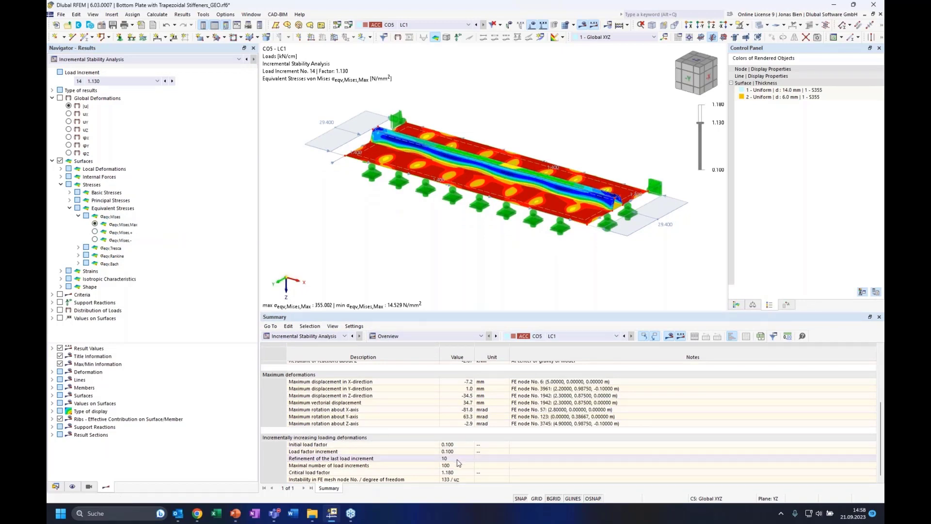
click(401, 473)
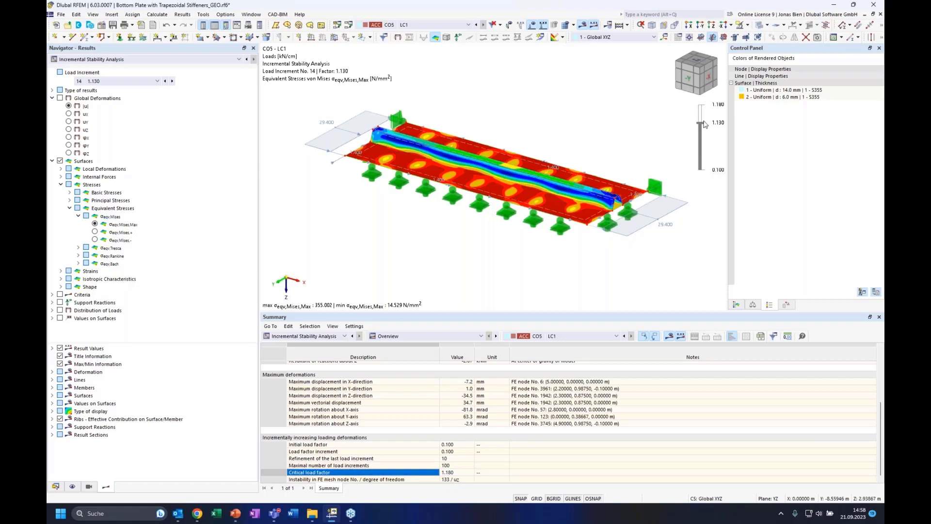
drag(727, 98, 728, 99)
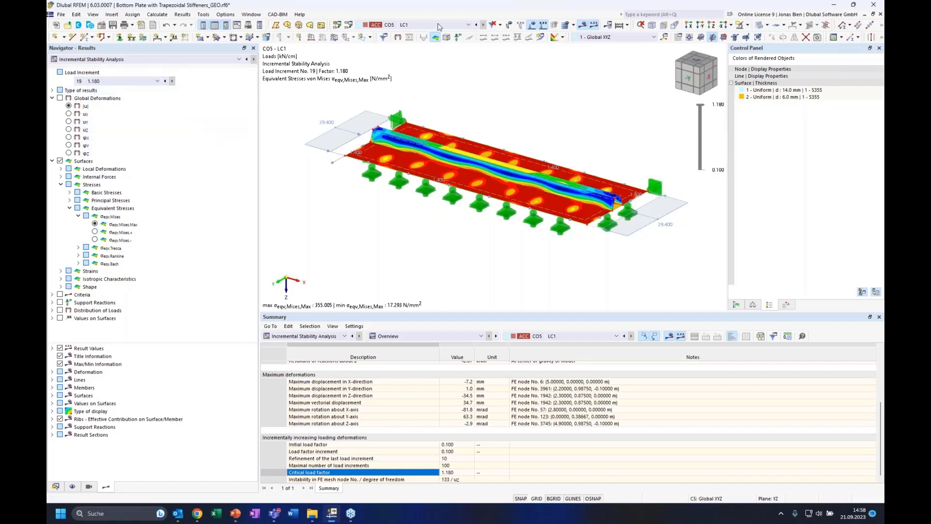
Compare the critical load factors and equivalent stresses of the load combinations from CO1 through CO5.
click(607, 336)
scroll(577, 349, up, 1)
click(567, 345)
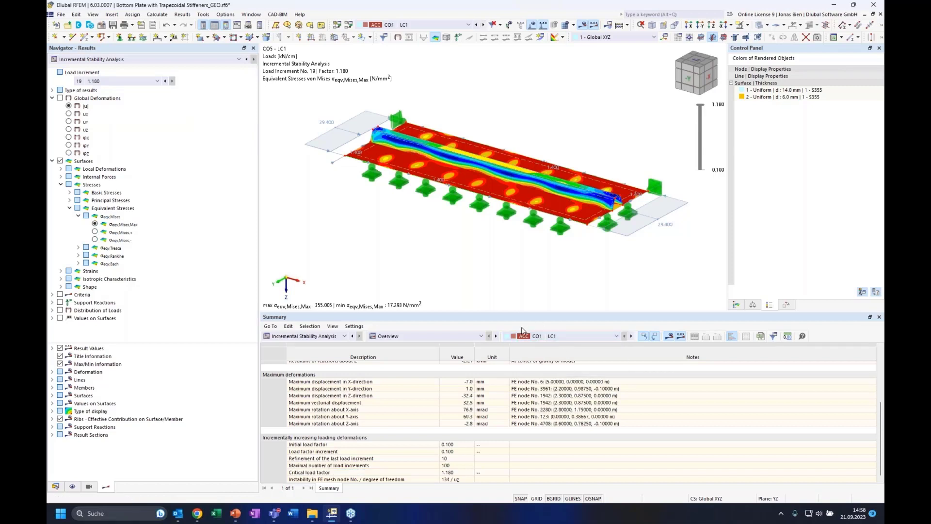
click(484, 27)
click(484, 27)
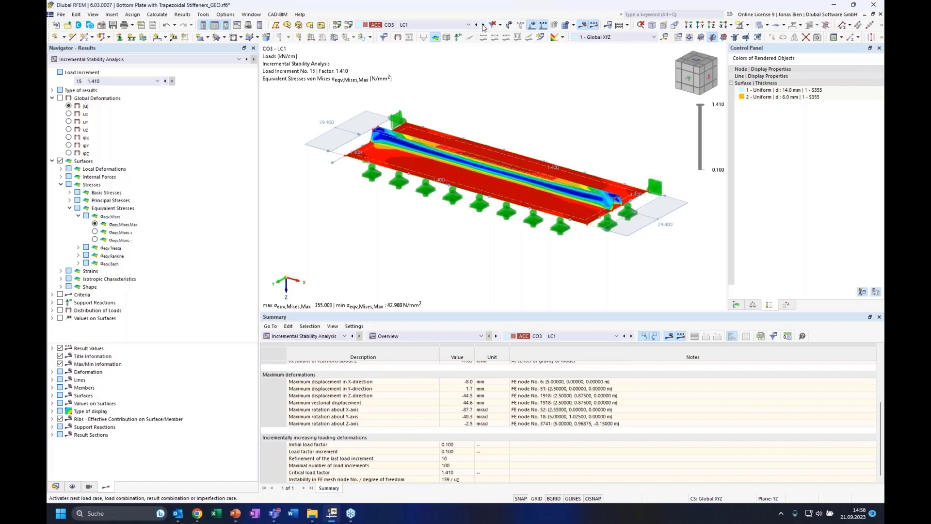
click(483, 26)
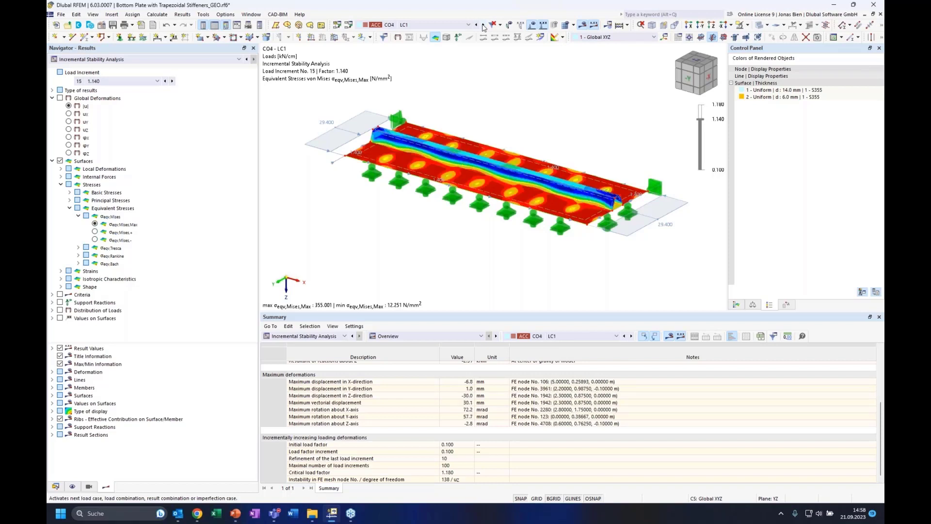
click(483, 26)
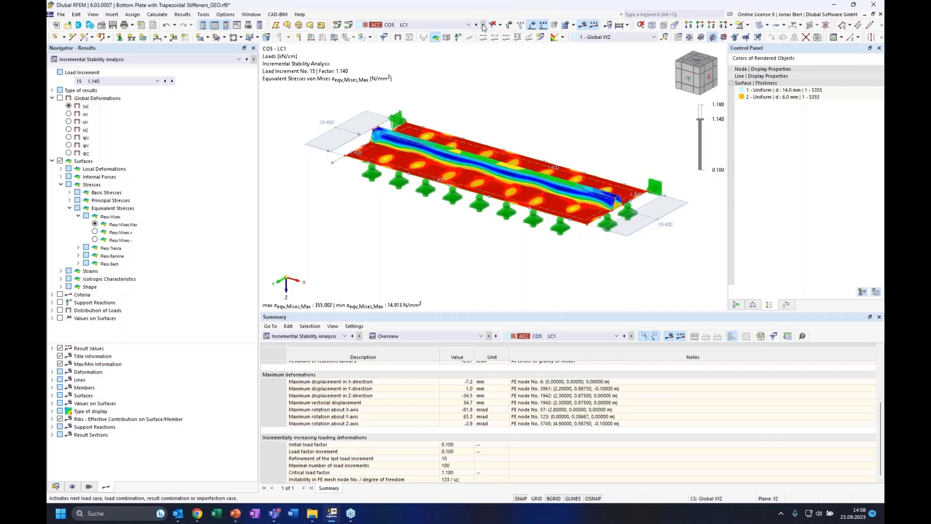
click(477, 26)
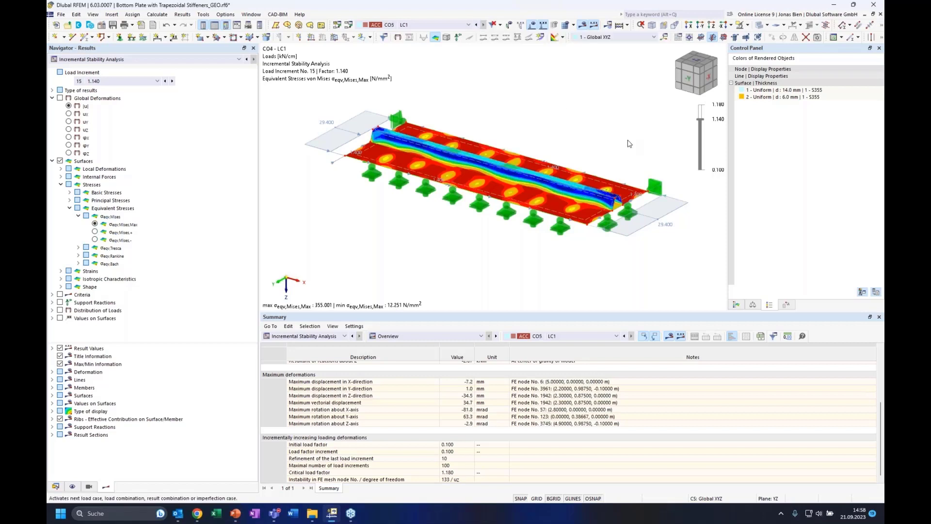
Display CO5 at load factor 1.180 and examine the von Mises stress distribution over the stiffened plate.
drag(700, 119, 700, 104)
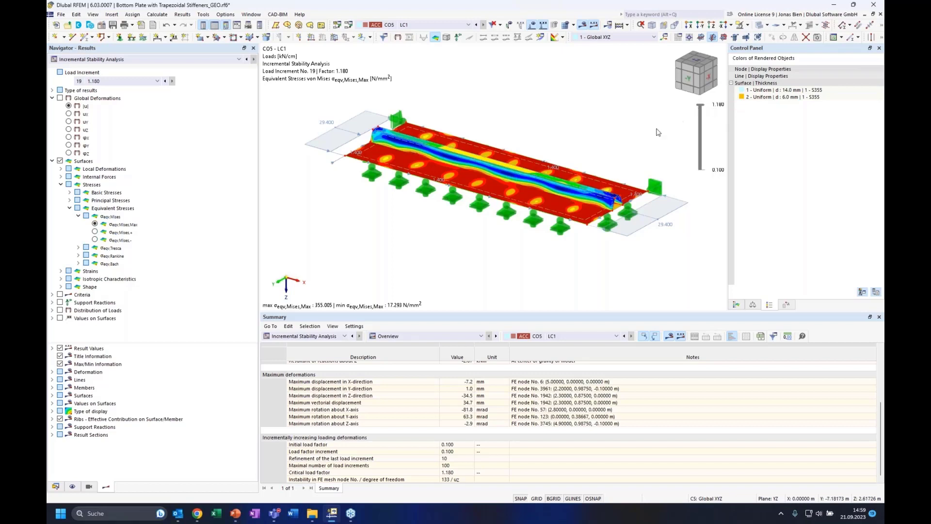
middle_drag(640, 124, 626, 151)
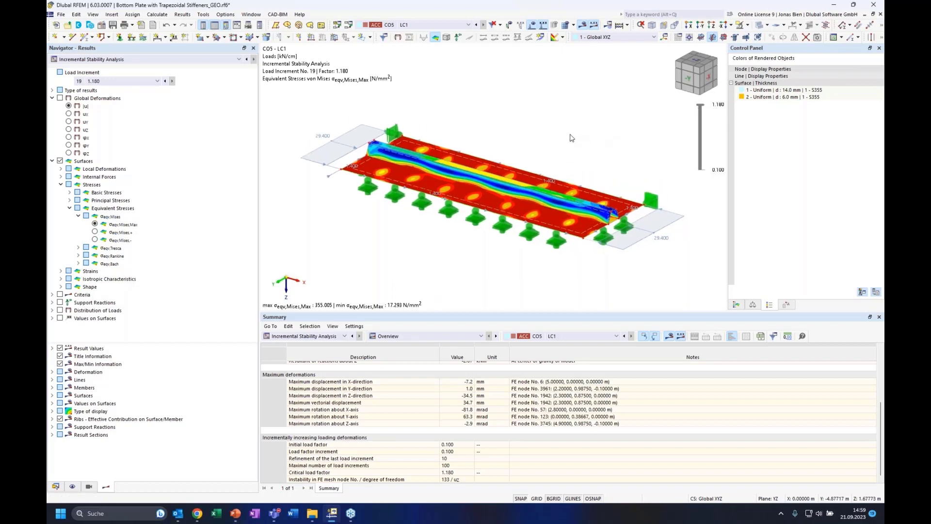
ctrl+middle_drag(559, 138, 551, 174)
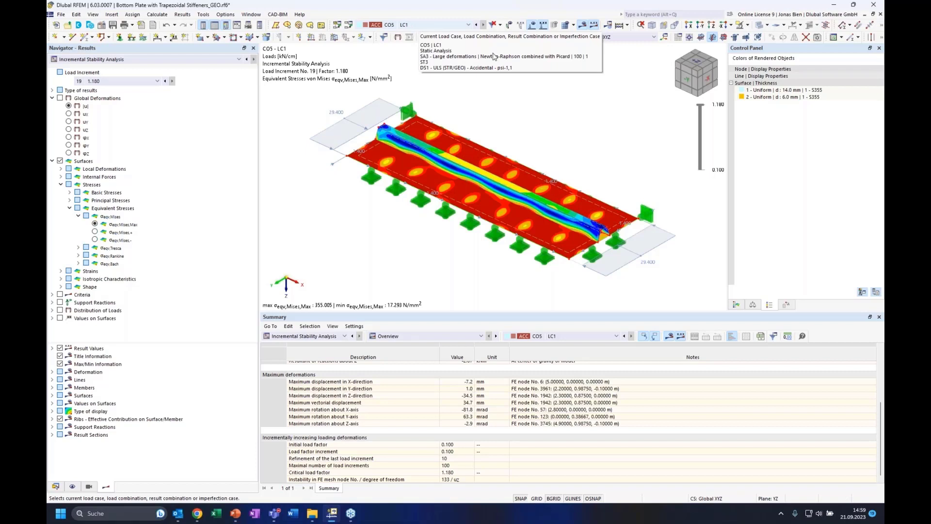
Switch to the presentation to consult the plate buckling limit states and verification slide, and return to RFEM.
key(alt+Tab)
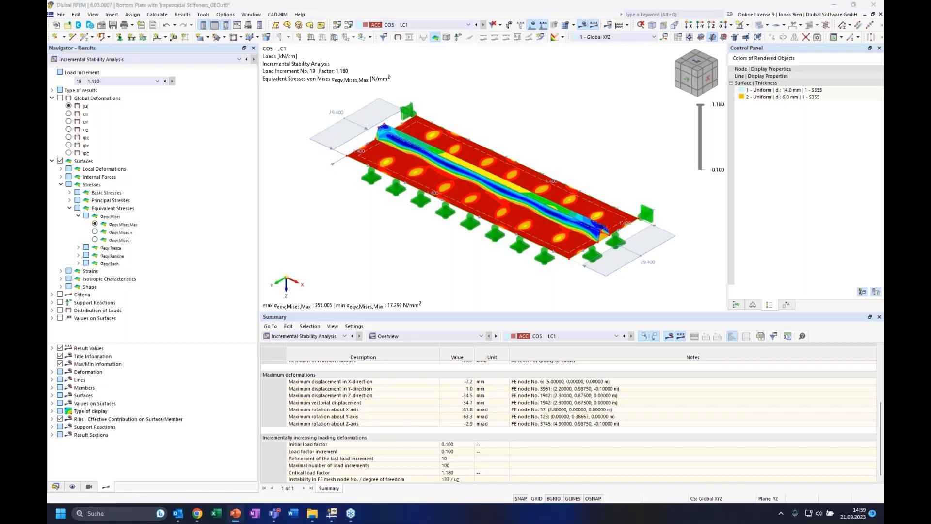
key(alt+Tab)
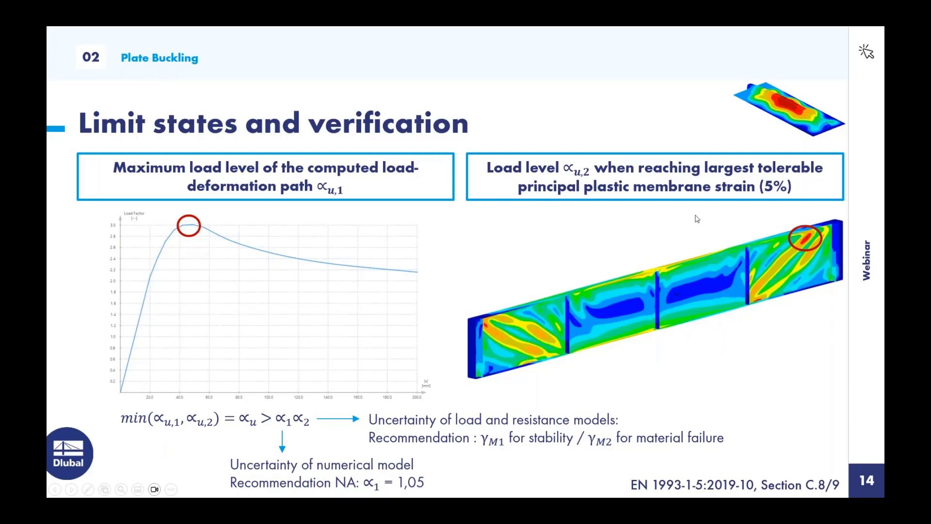
key(alt+Tab)
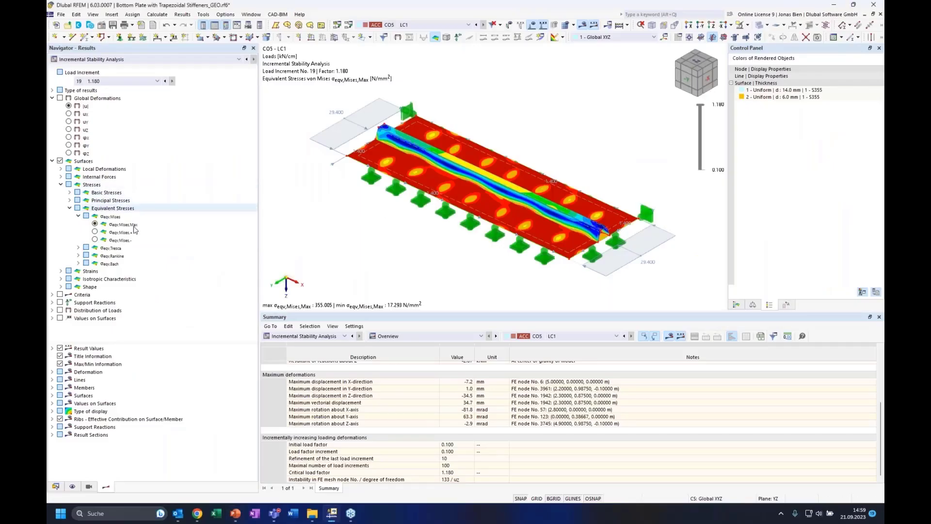
Display the absolute maximum plastic strains |εpl,max| on the surfaces instead of the equivalent stresses.
click(60, 271)
scroll(96, 315, down, 2)
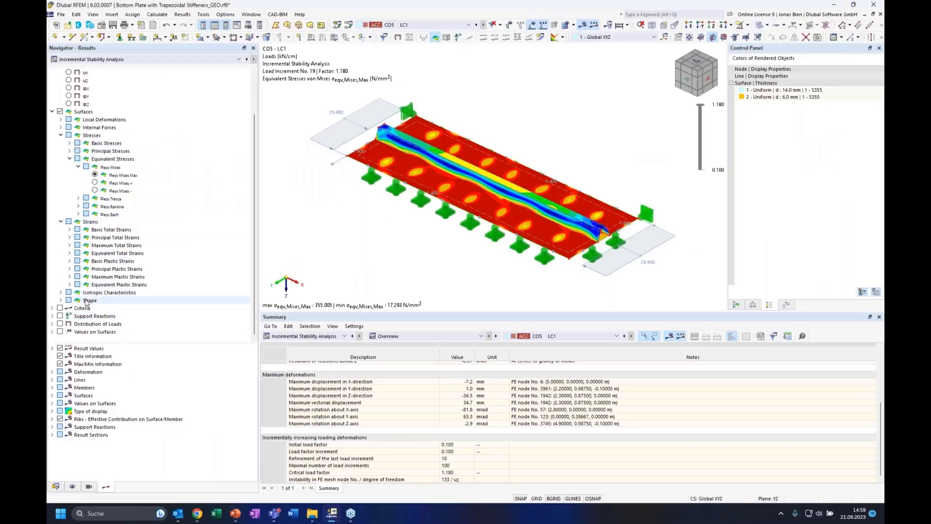
click(71, 278)
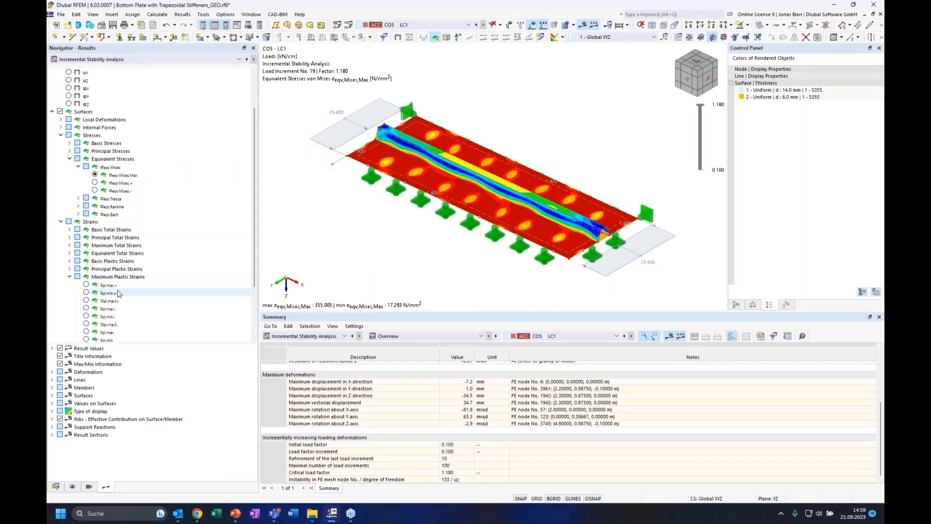
scroll(83, 283, down, 2)
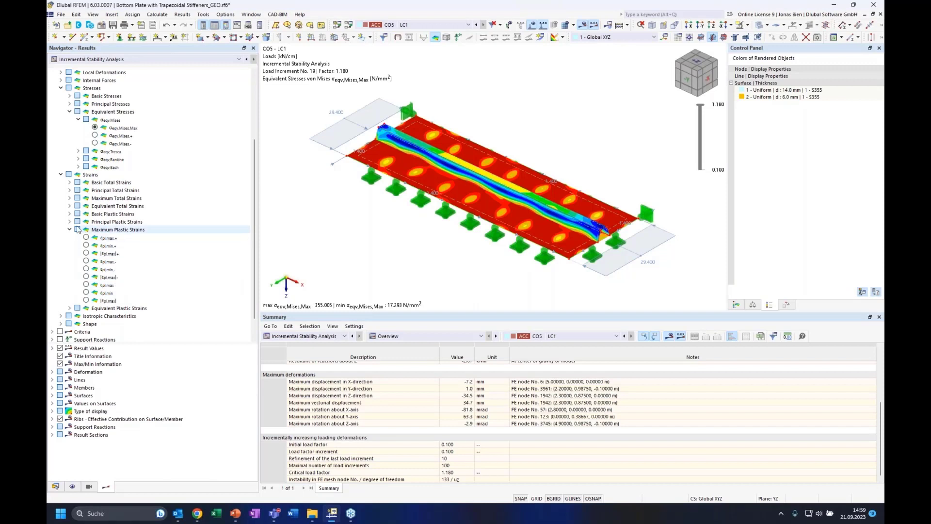
click(87, 300)
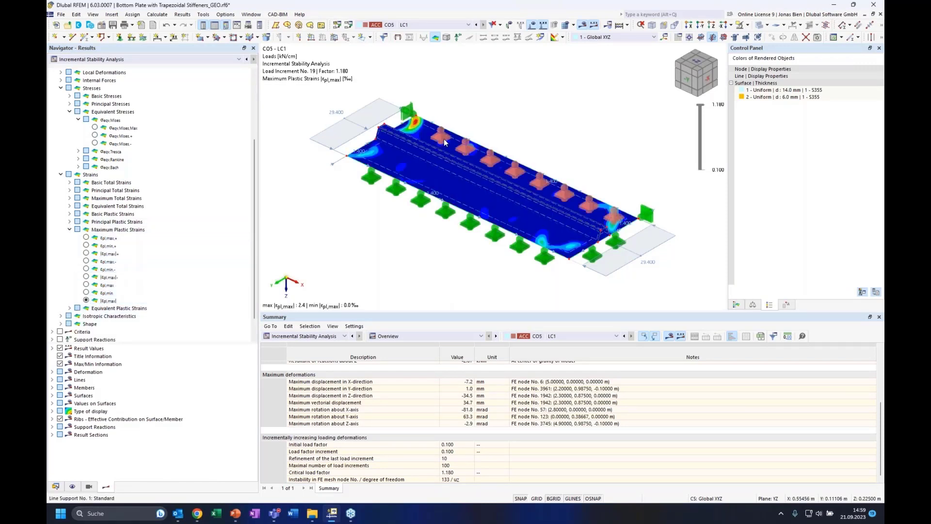
Show the colour scale for the maximum plastic strains, examine the plate's corner regions, and display load combination CO3.
ctrl+middle_drag(588, 139, 544, 131)
click(739, 302)
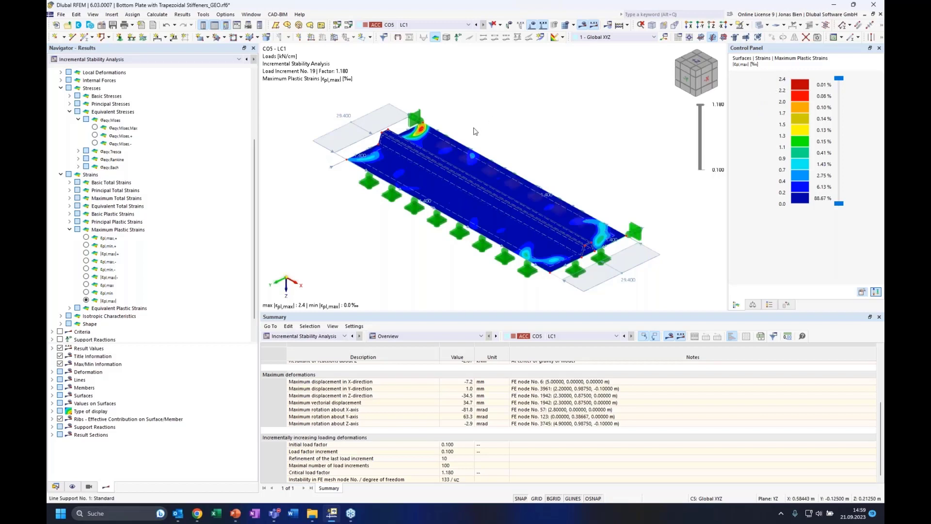
ctrl+middle_drag(498, 103, 510, 174)
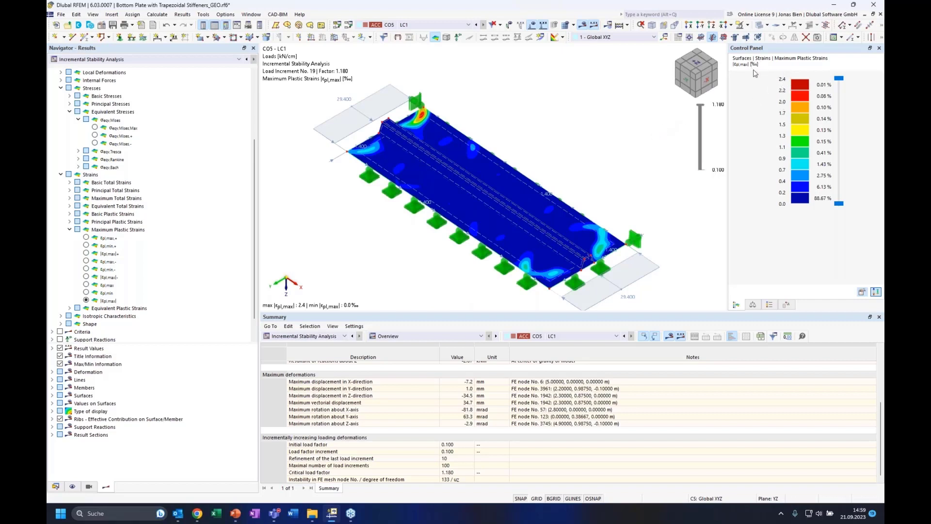
ctrl+middle_drag(553, 138, 555, 145)
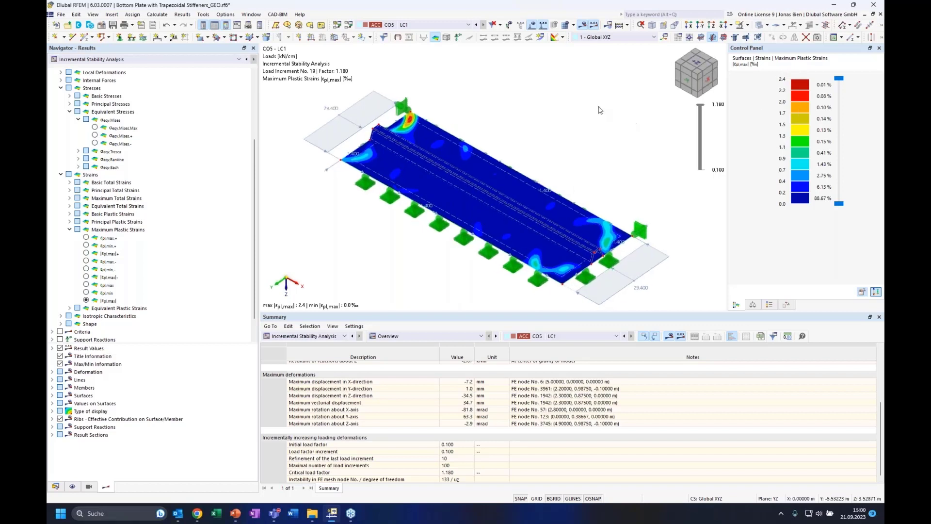
click(478, 24)
click(477, 25)
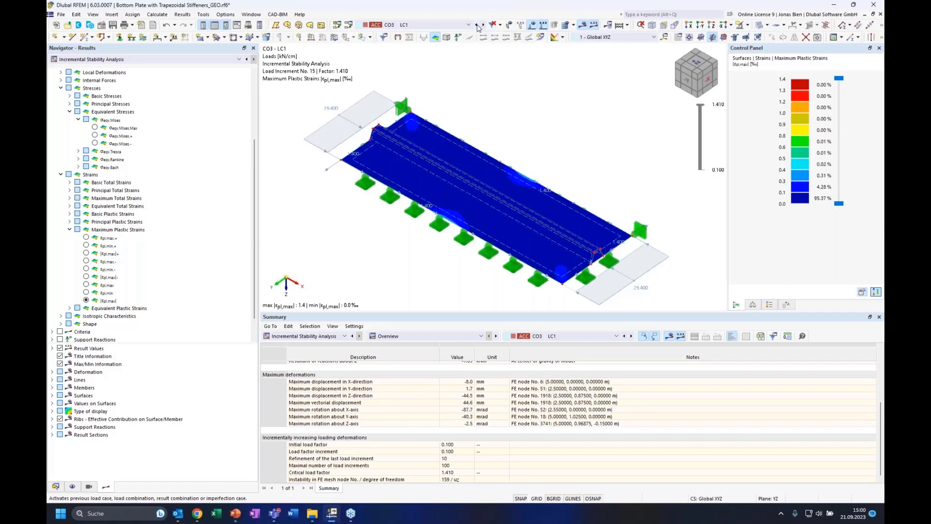
Display load combination CO1 at load factor 1.180 to view the maximum plastic strains on the plate.
click(477, 25)
click(477, 25)
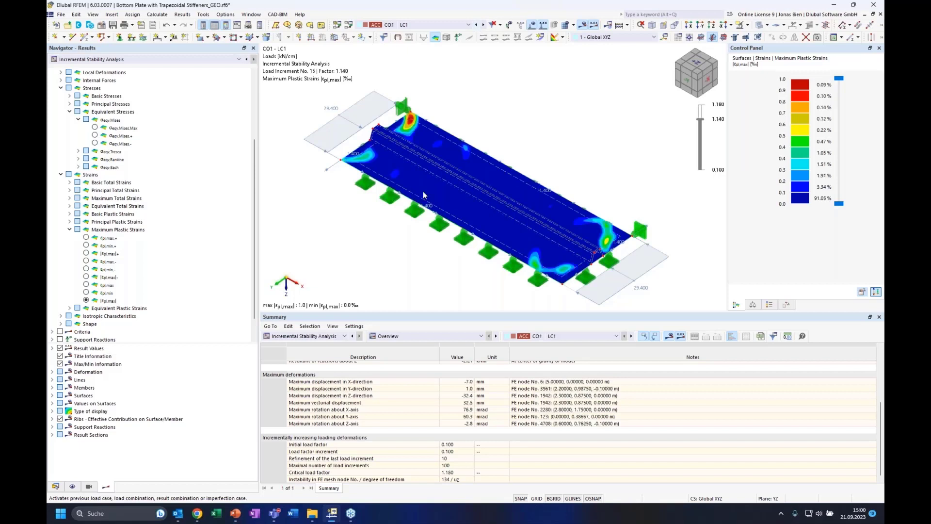
click(700, 103)
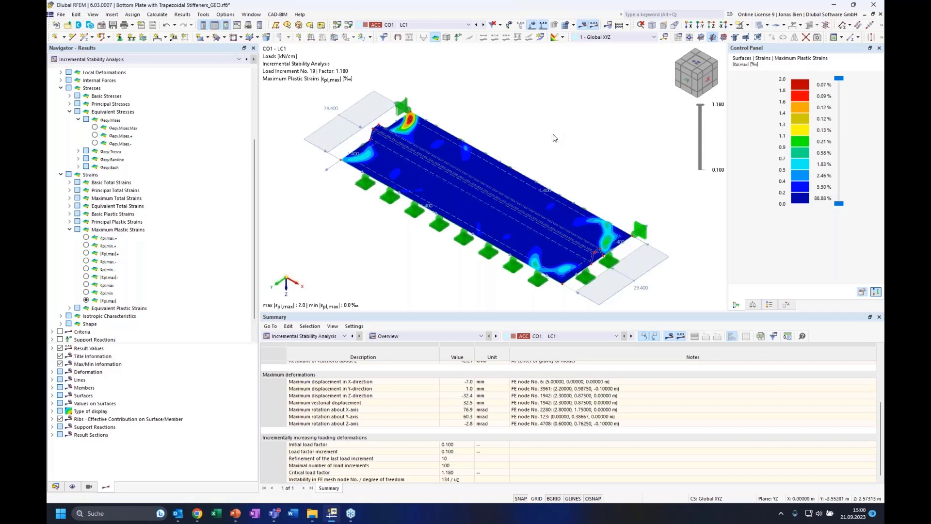
Create a new calculation diagram with Incremental Stability Analysis as the analysis type.
click(56, 486)
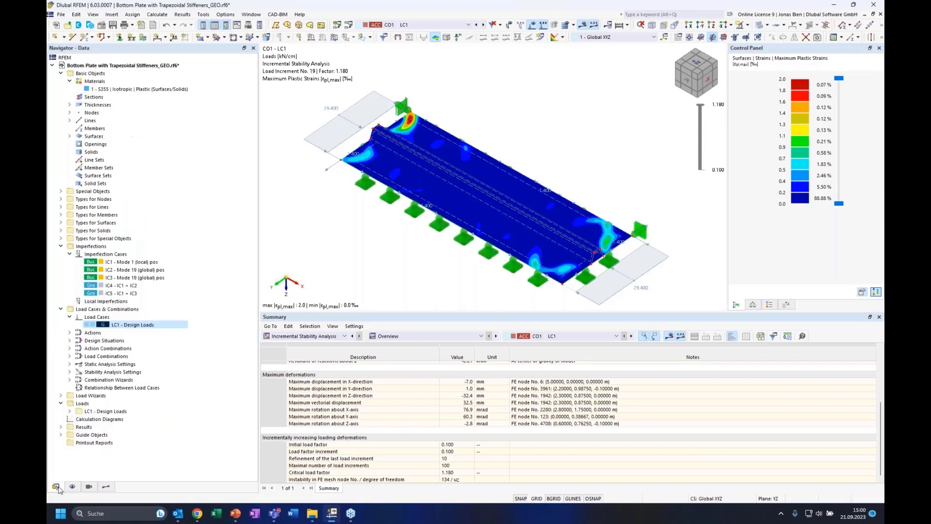
double_click(116, 420)
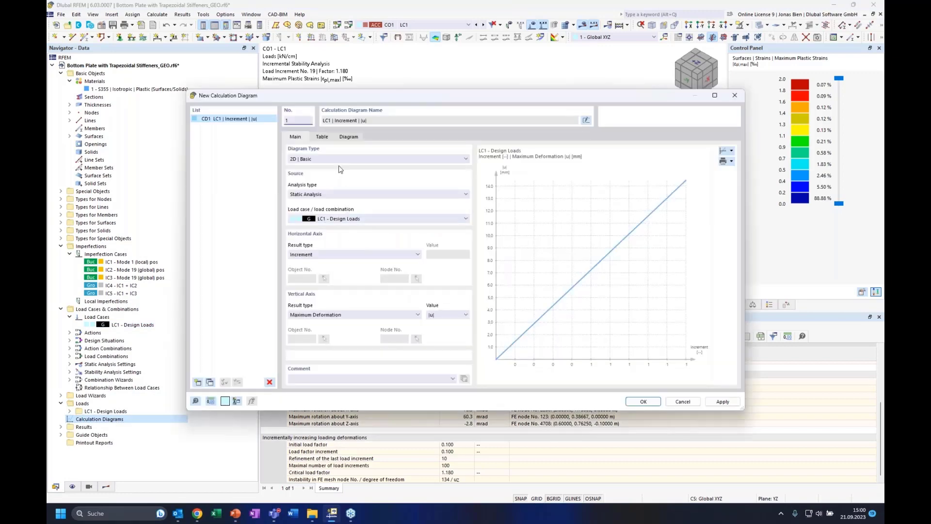
click(329, 194)
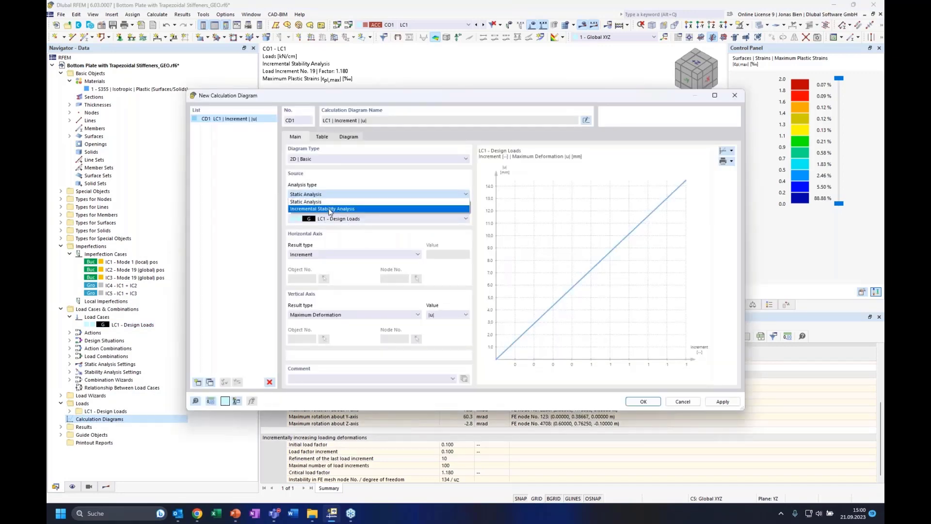
click(330, 209)
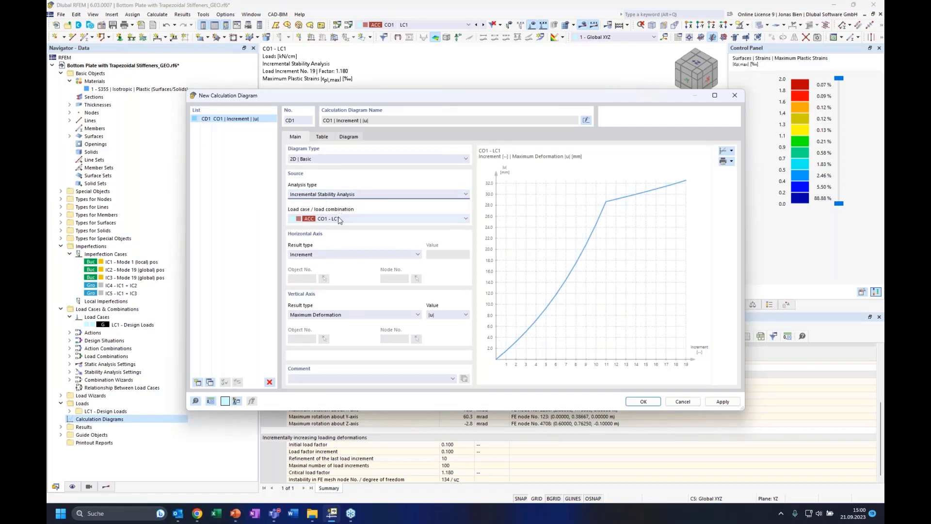
Set the calculation diagram's horizontal axis to Maximum Deformation and its vertical axis to Load Factor.
click(341, 254)
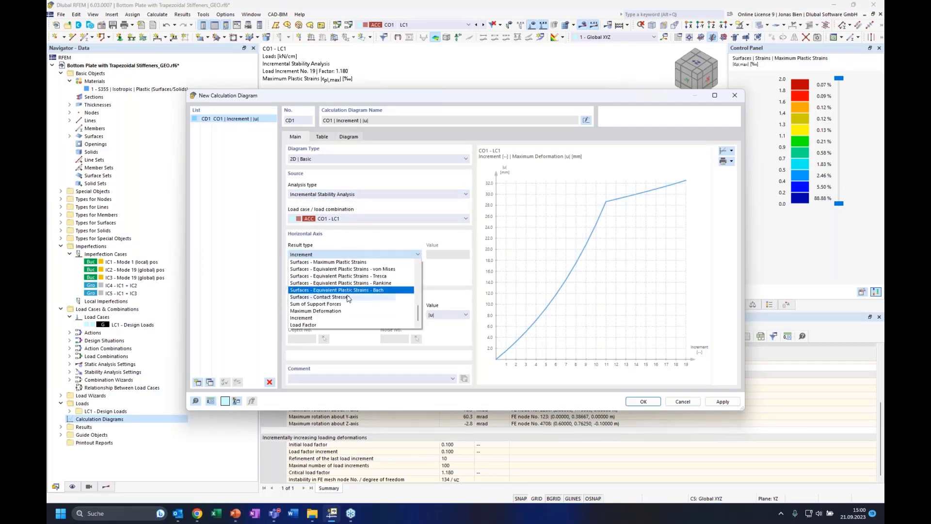
scroll(318, 324, down, 1)
scroll(319, 326, up, 10)
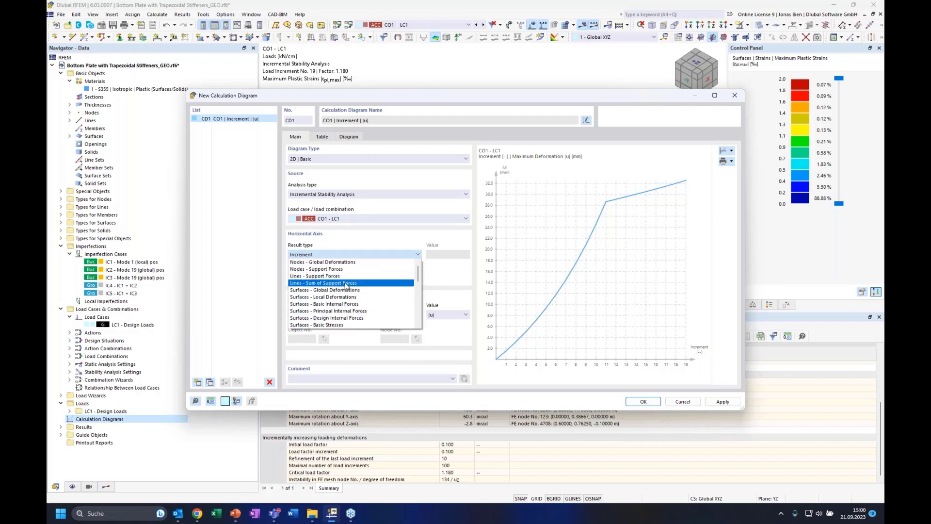
scroll(348, 283, down, 10)
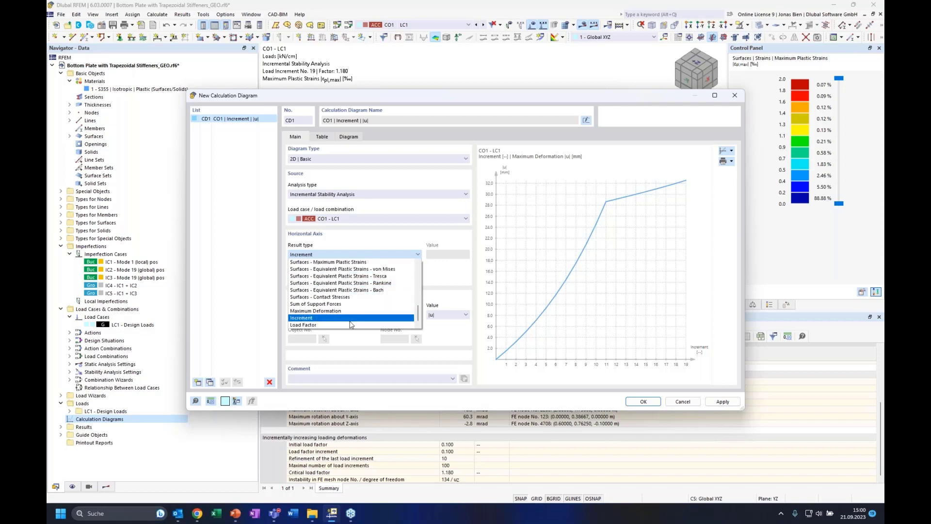
click(343, 311)
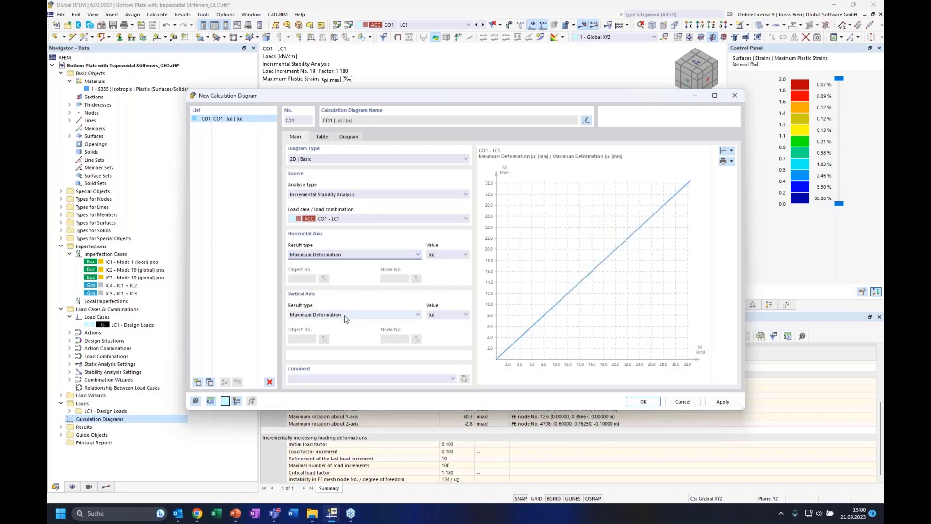
click(342, 314)
scroll(326, 373, down, 1)
click(322, 385)
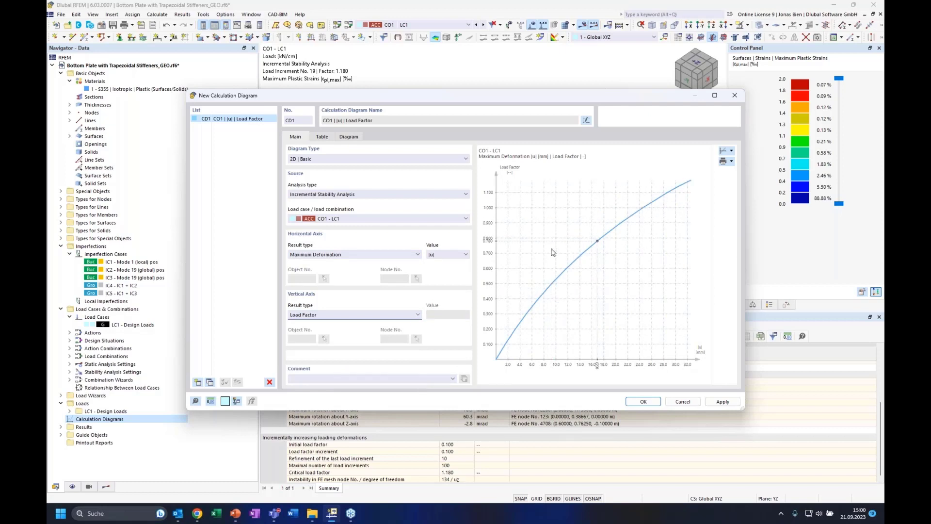
Keep CO1 as the diagram's load combination and read the end point of its load factor–deformation curve.
click(381, 220)
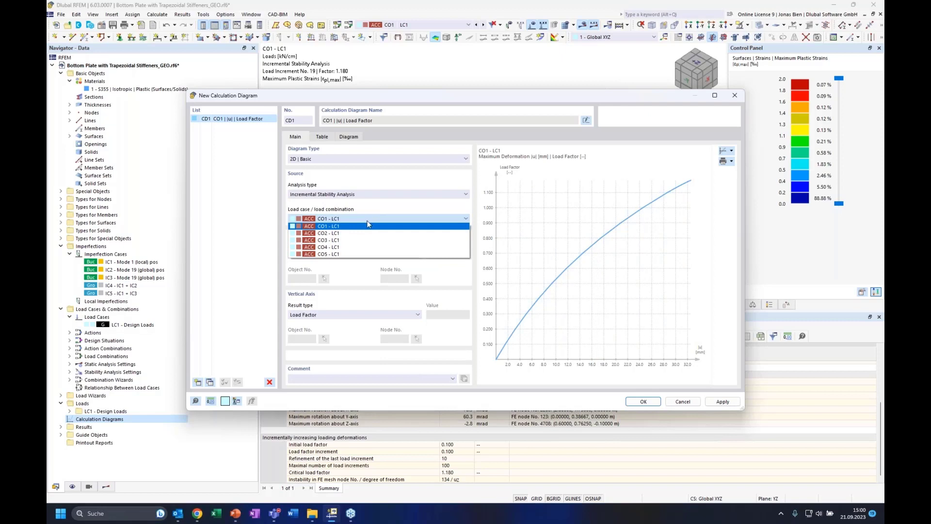
click(368, 219)
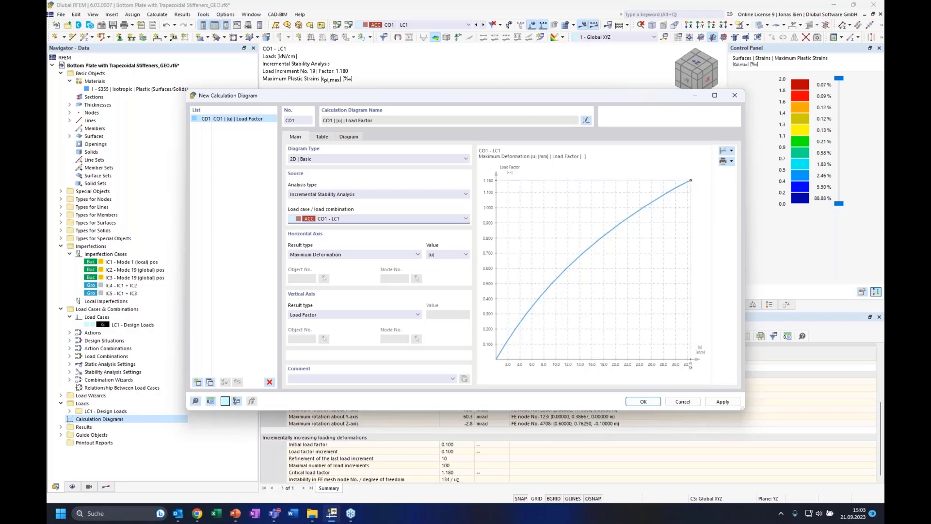
mouse_move(691, 182)
Compare the load factor–deformation curves of CO2, CO4 and CO5, and switch to the PowerPoint presentation.
click(365, 219)
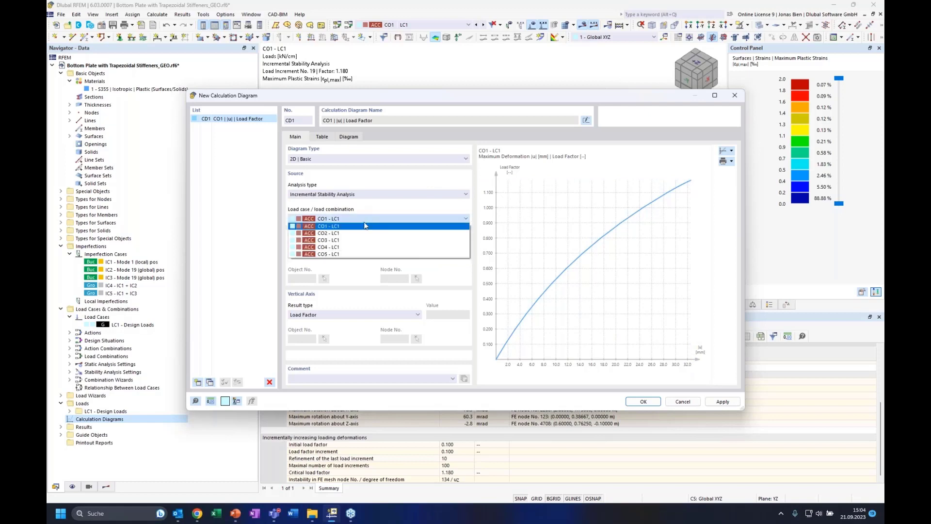
click(356, 233)
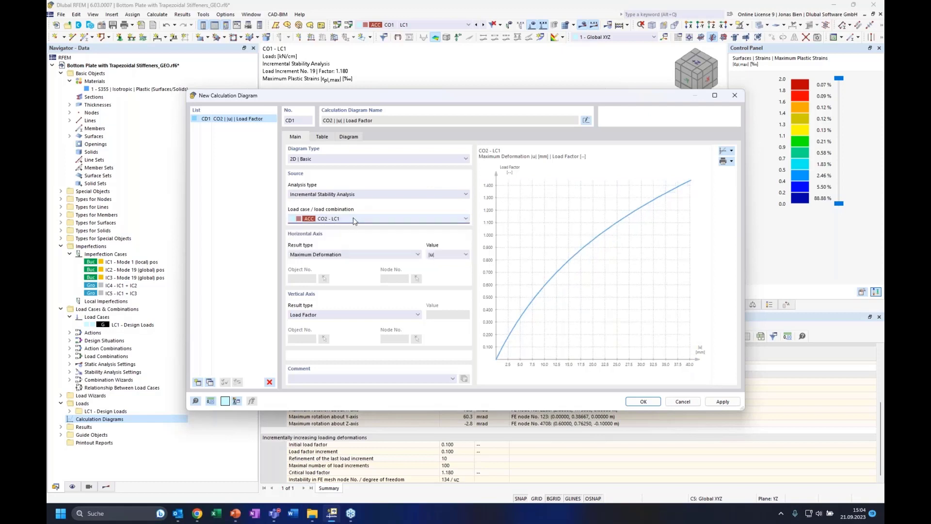
click(354, 220)
click(343, 240)
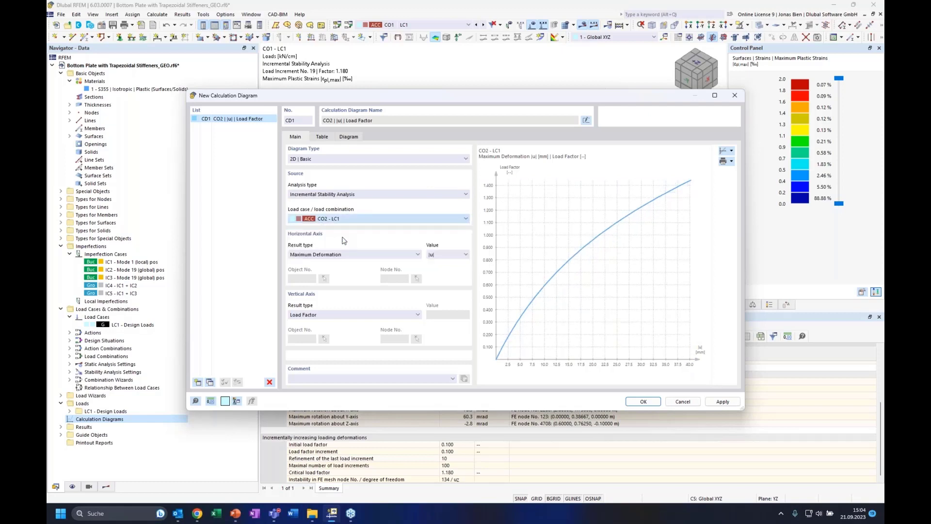
click(355, 220)
click(353, 247)
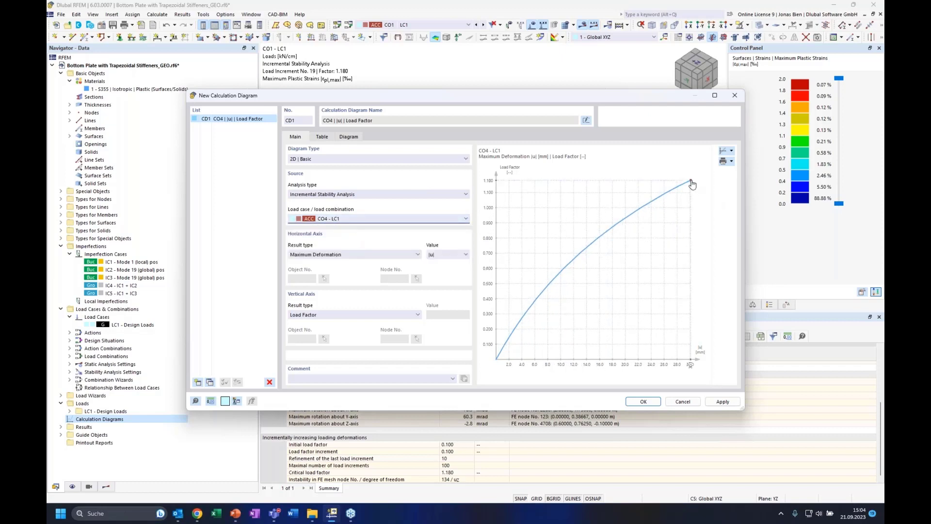
click(366, 221)
click(334, 239)
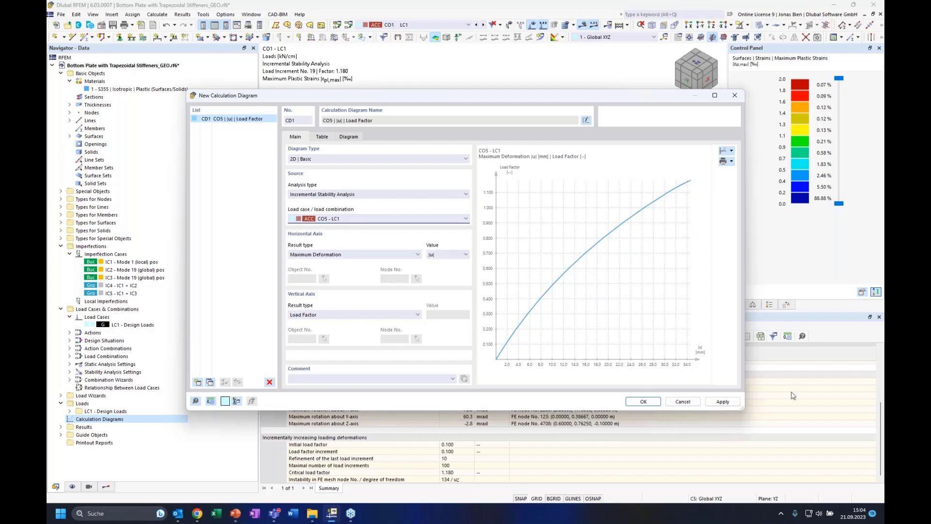
key(alt+Tab)
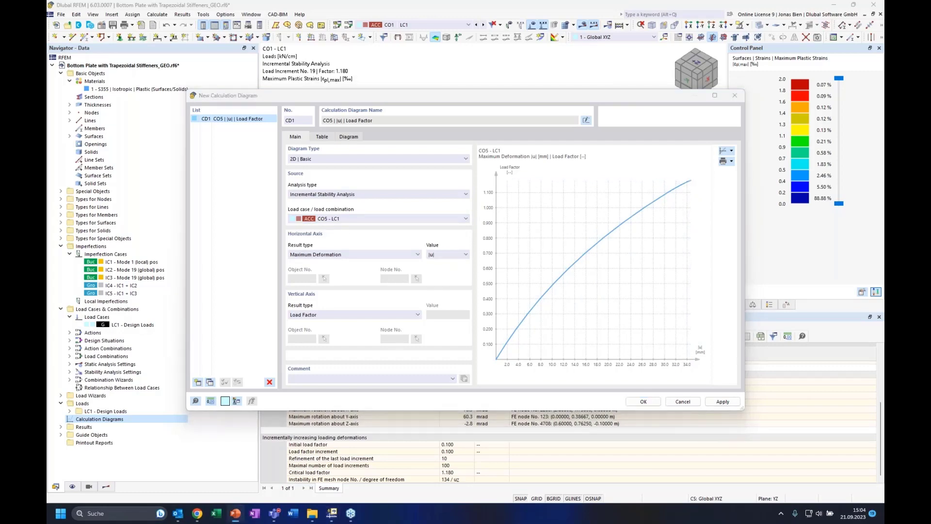